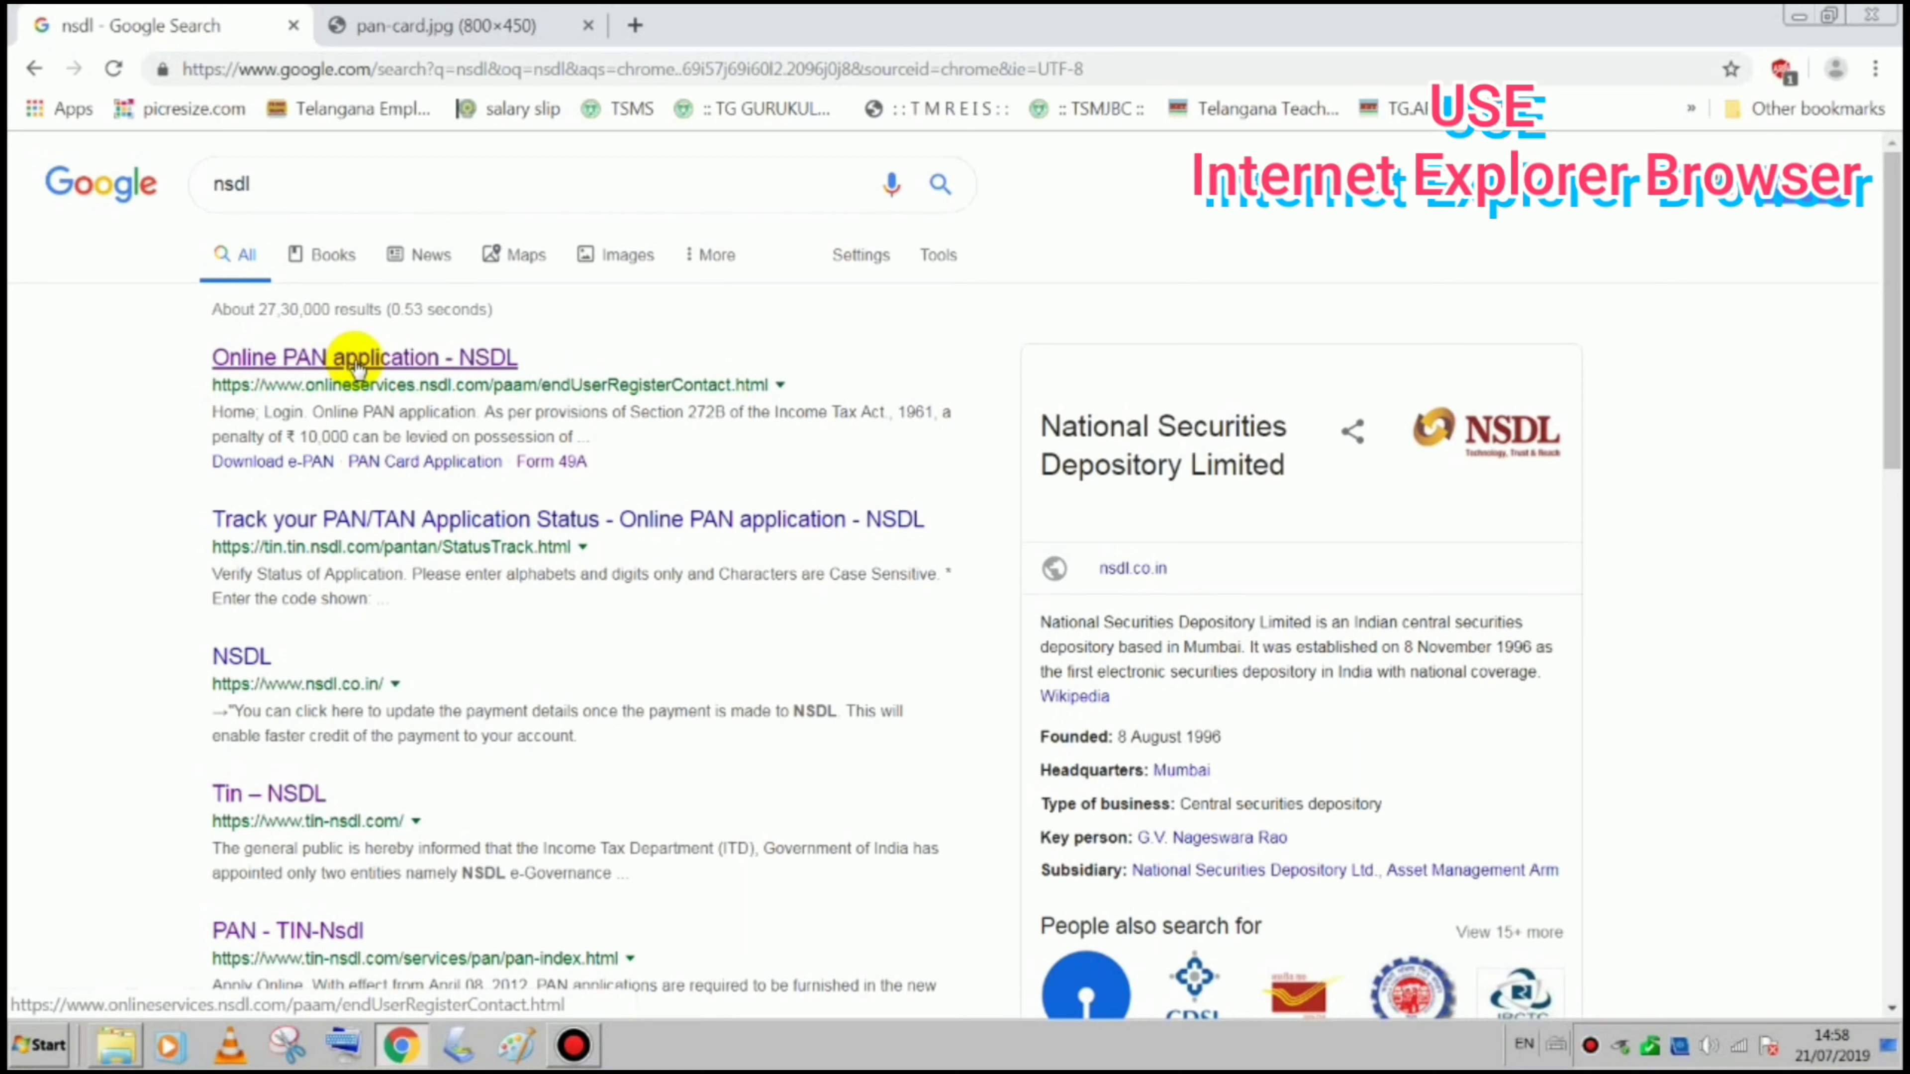
- Open the 'Online PAN application - NSDL' result from the Google results for nsdl
left_click(357, 367)
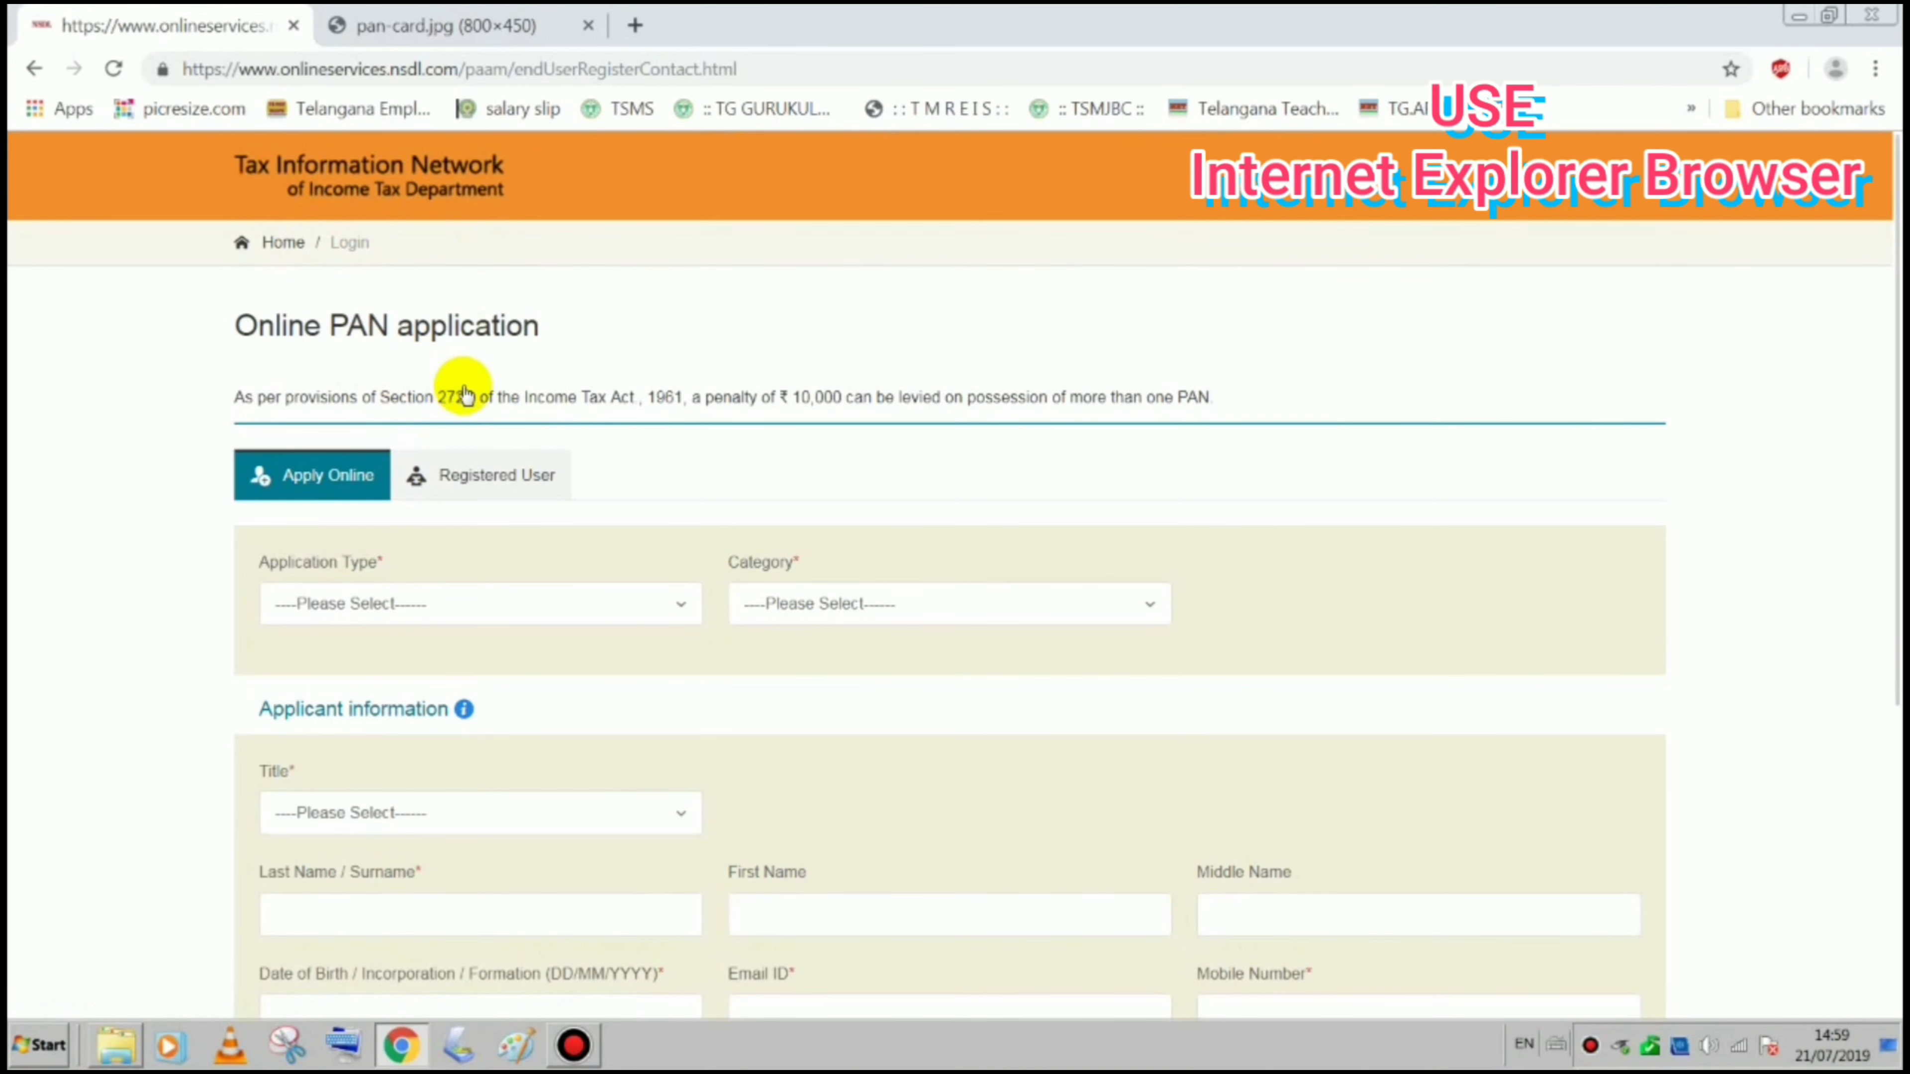
- Choose 'New PAN - Indian Citizen (Form 49A)' as application type and INDIVIDUAL as category
scroll(460, 392, "down", 2)
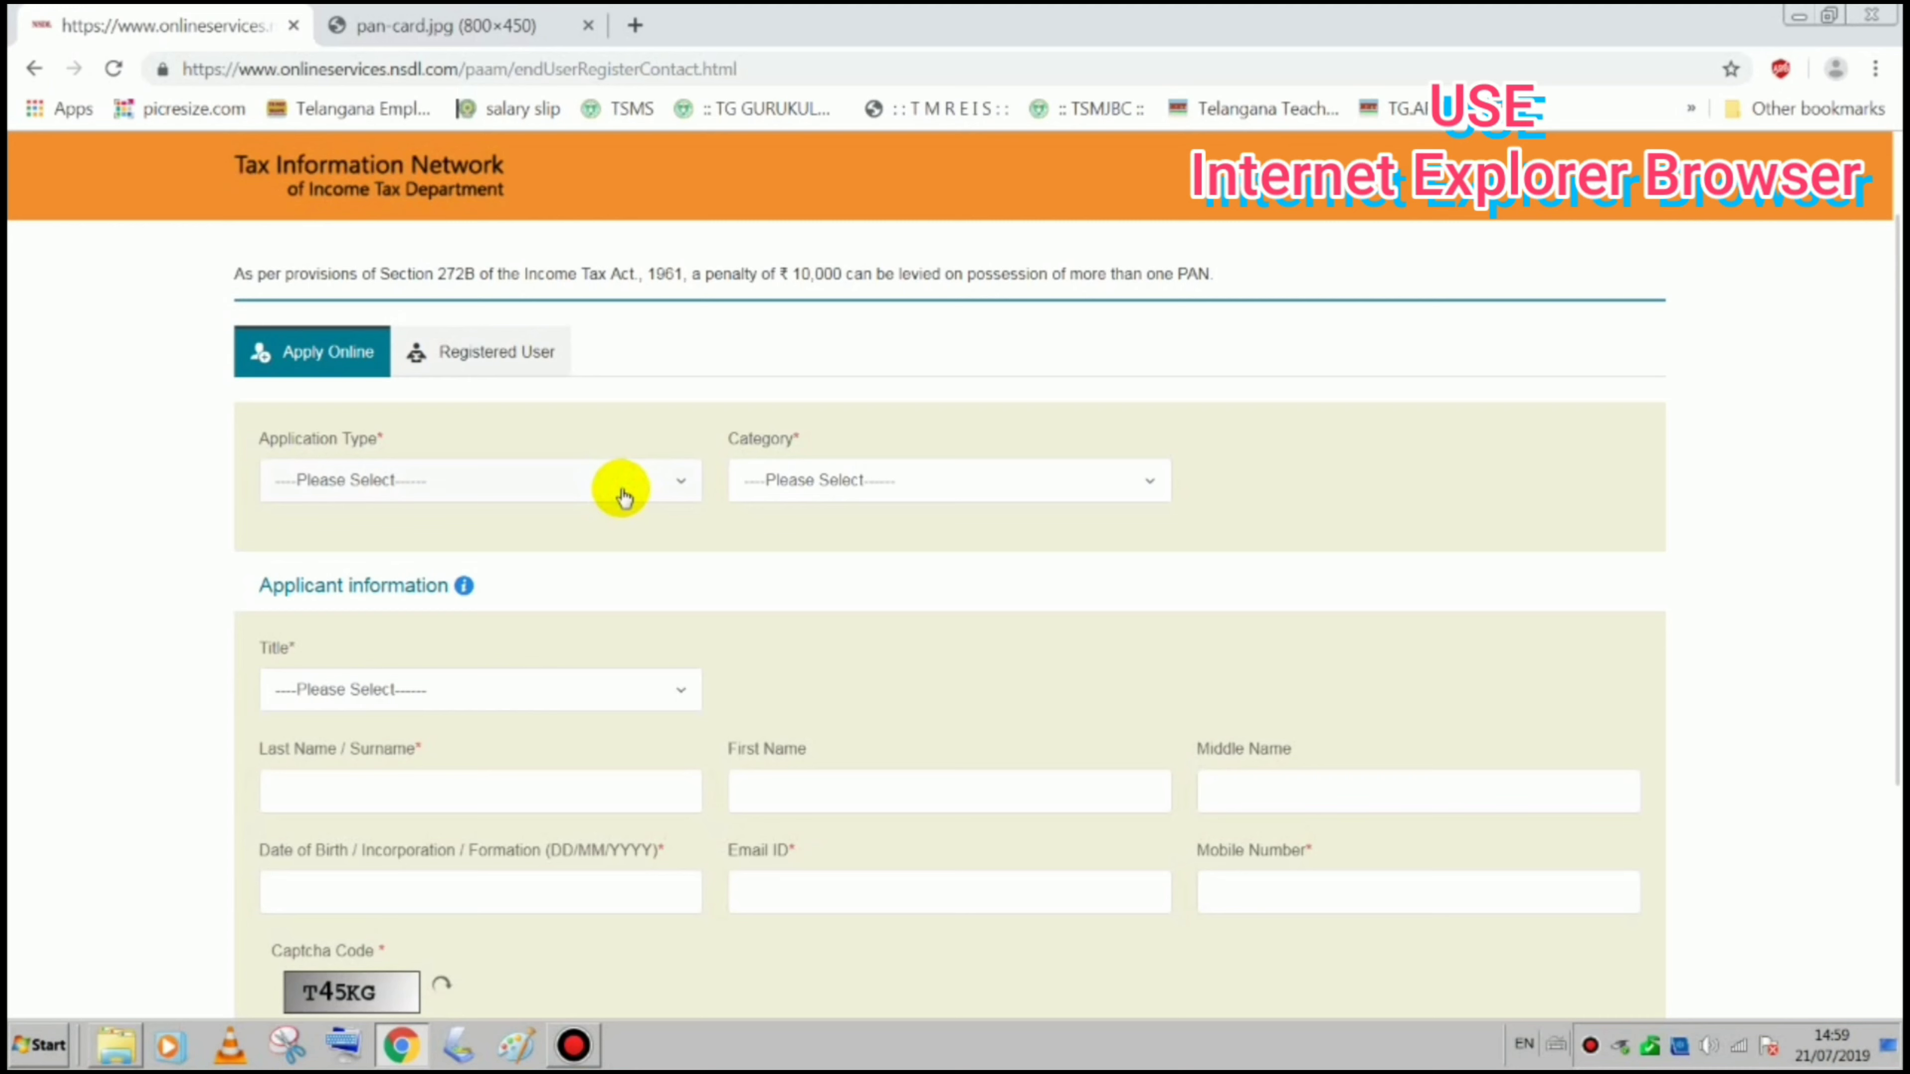
left_click(623, 497)
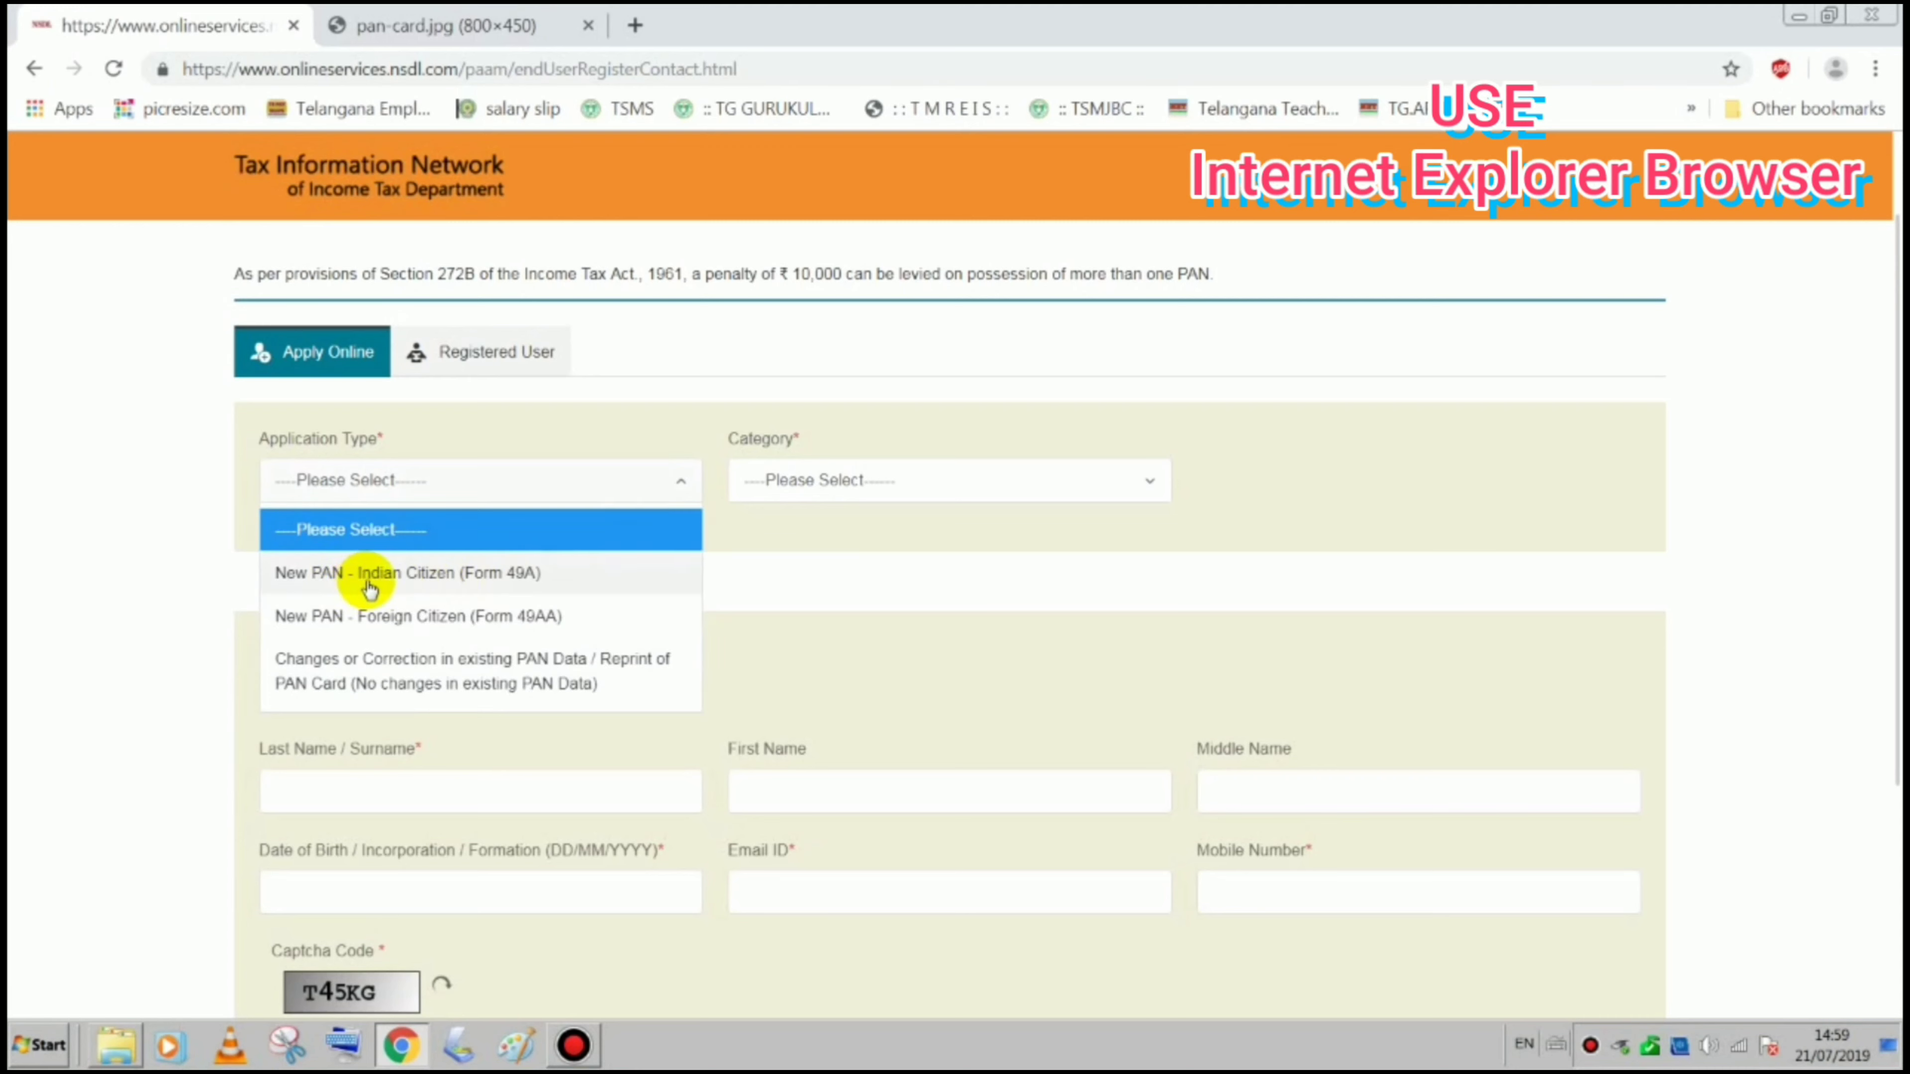
left_click(519, 583)
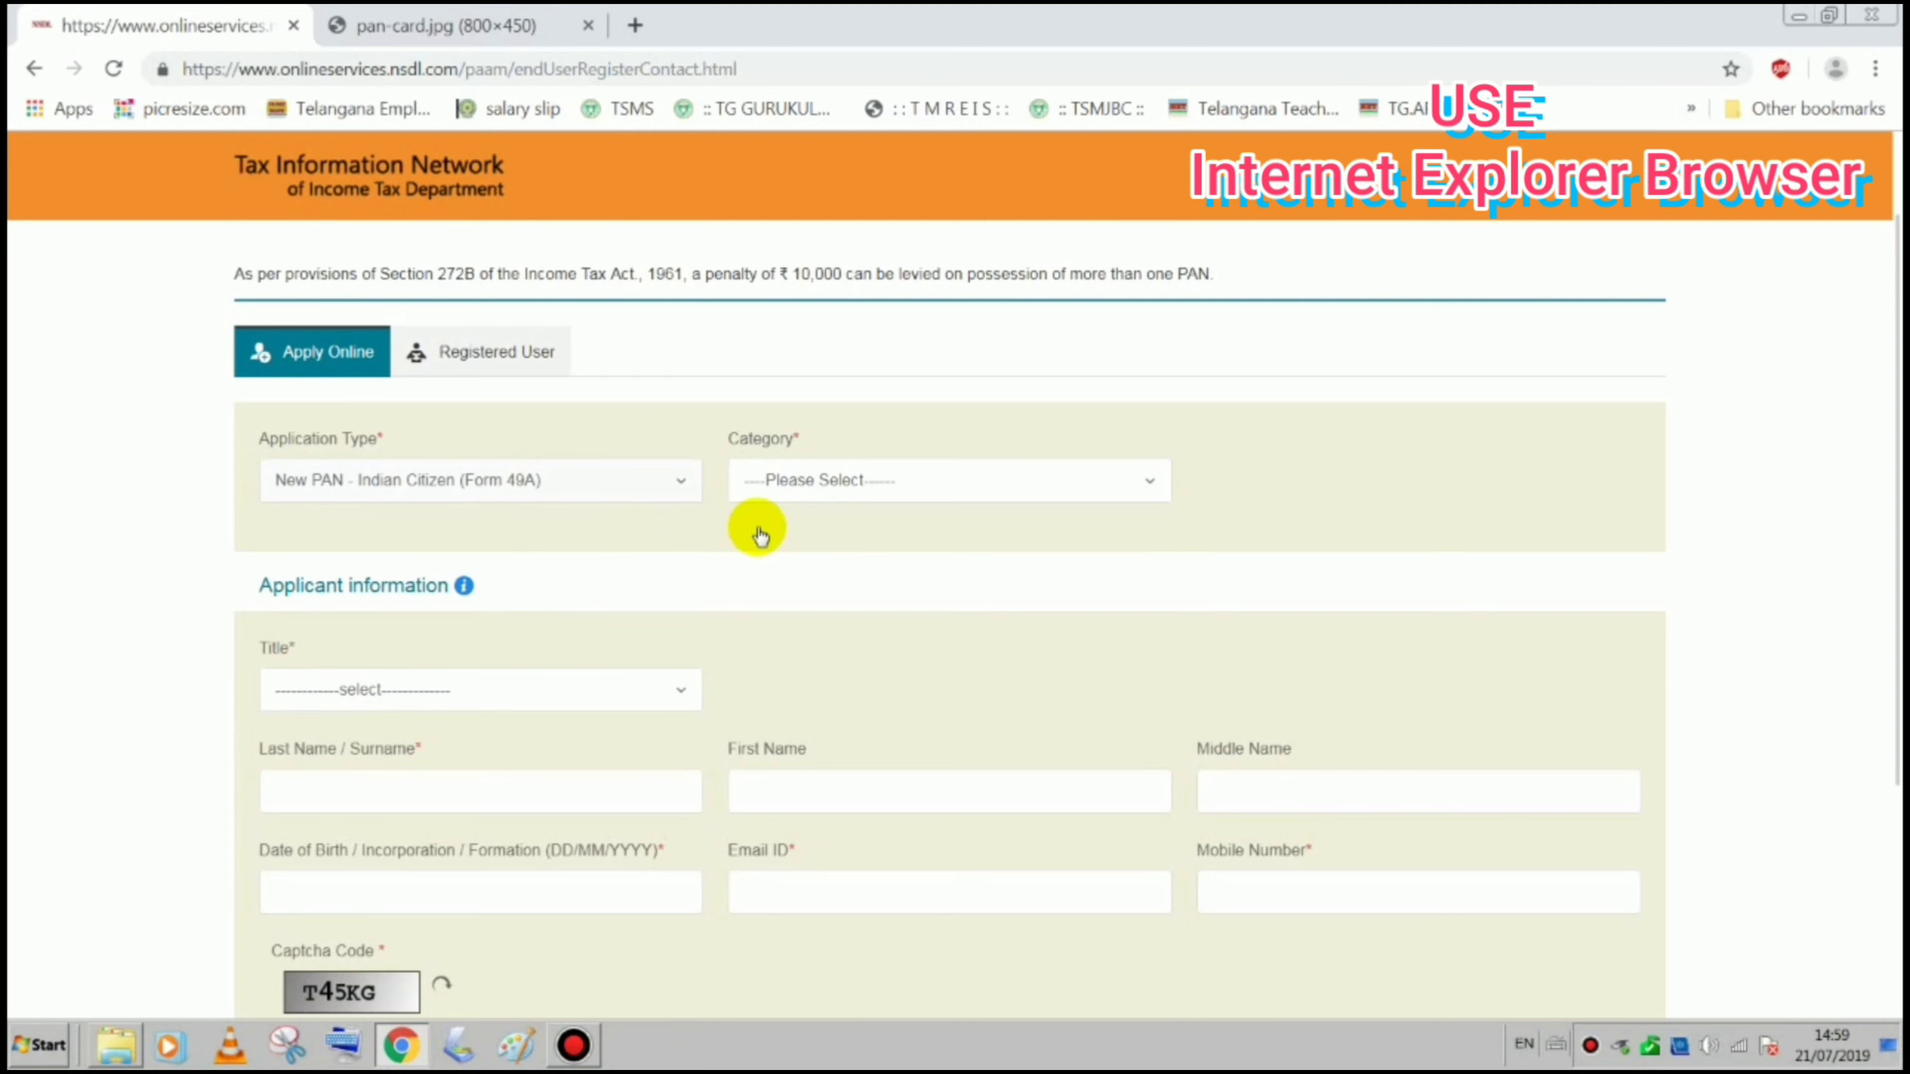
left_click(826, 489)
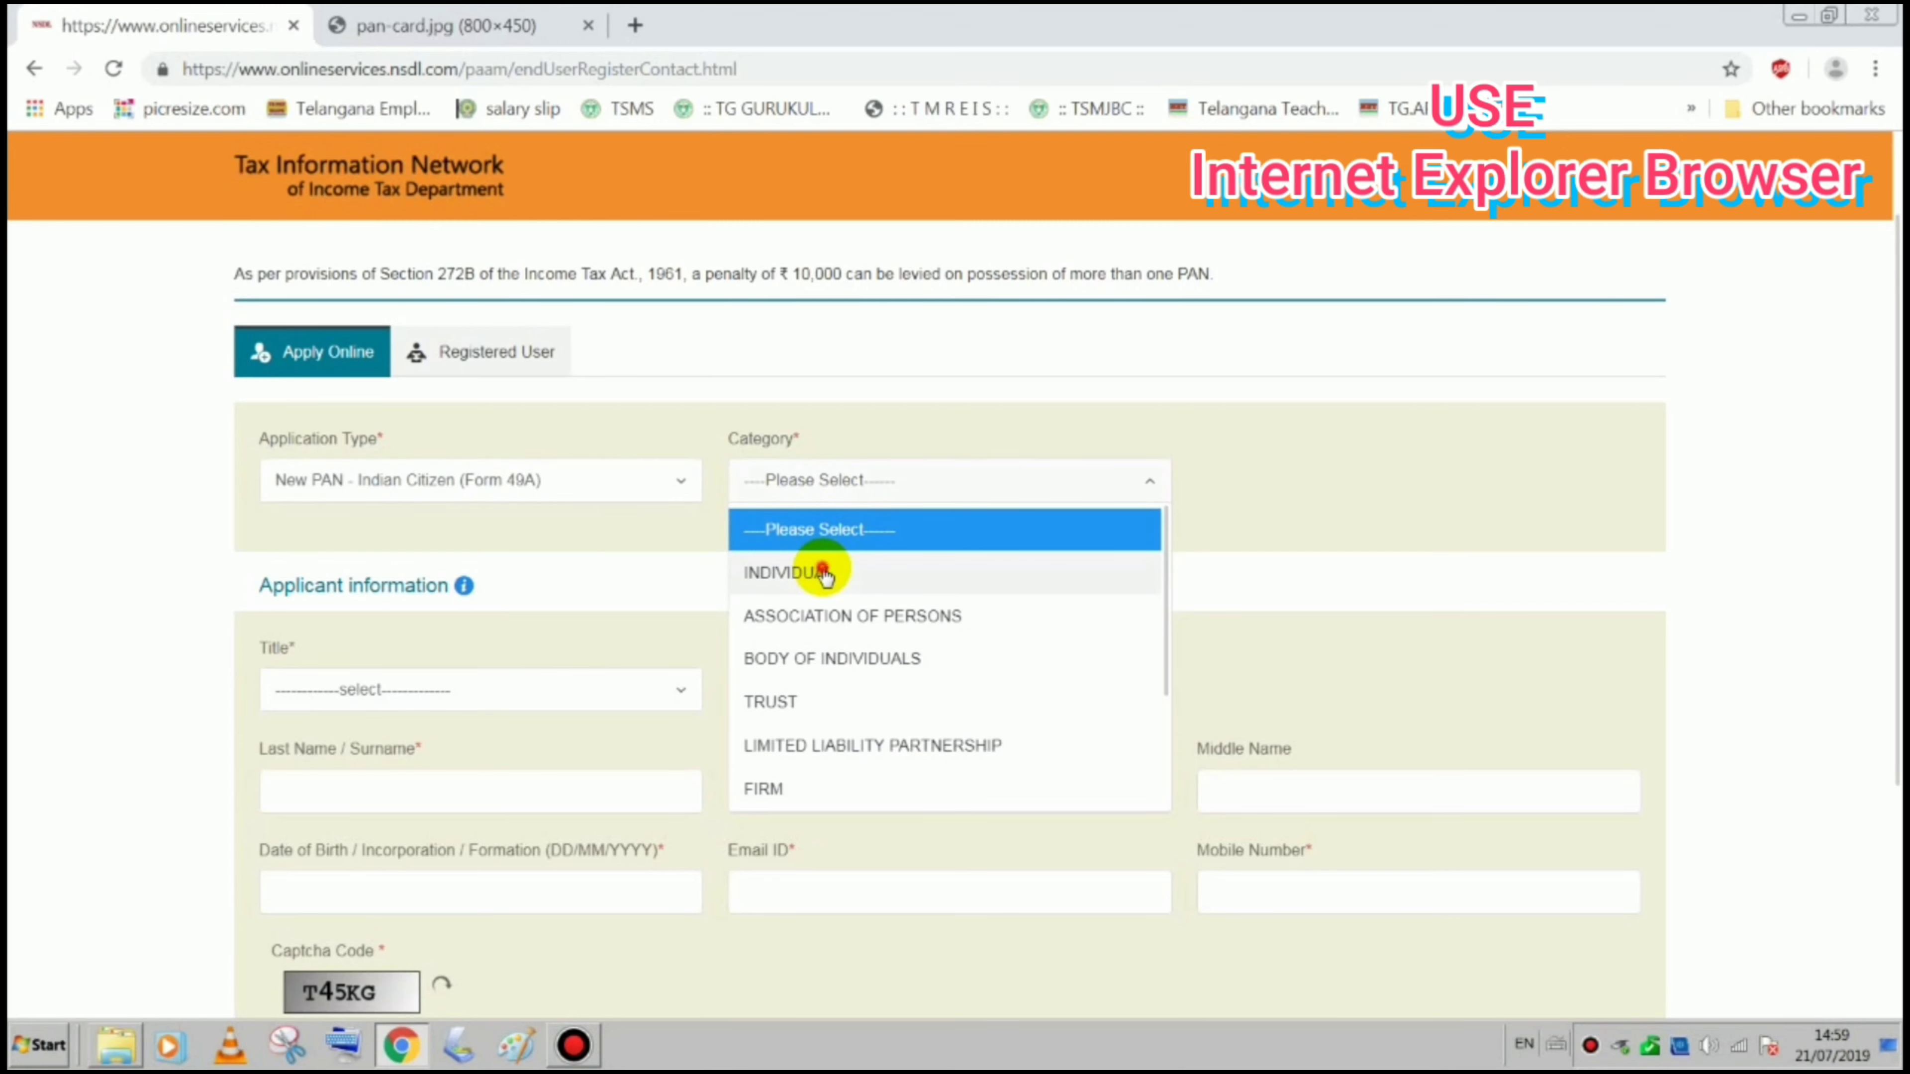
left_click(824, 575)
scroll(478, 621, "down", 3)
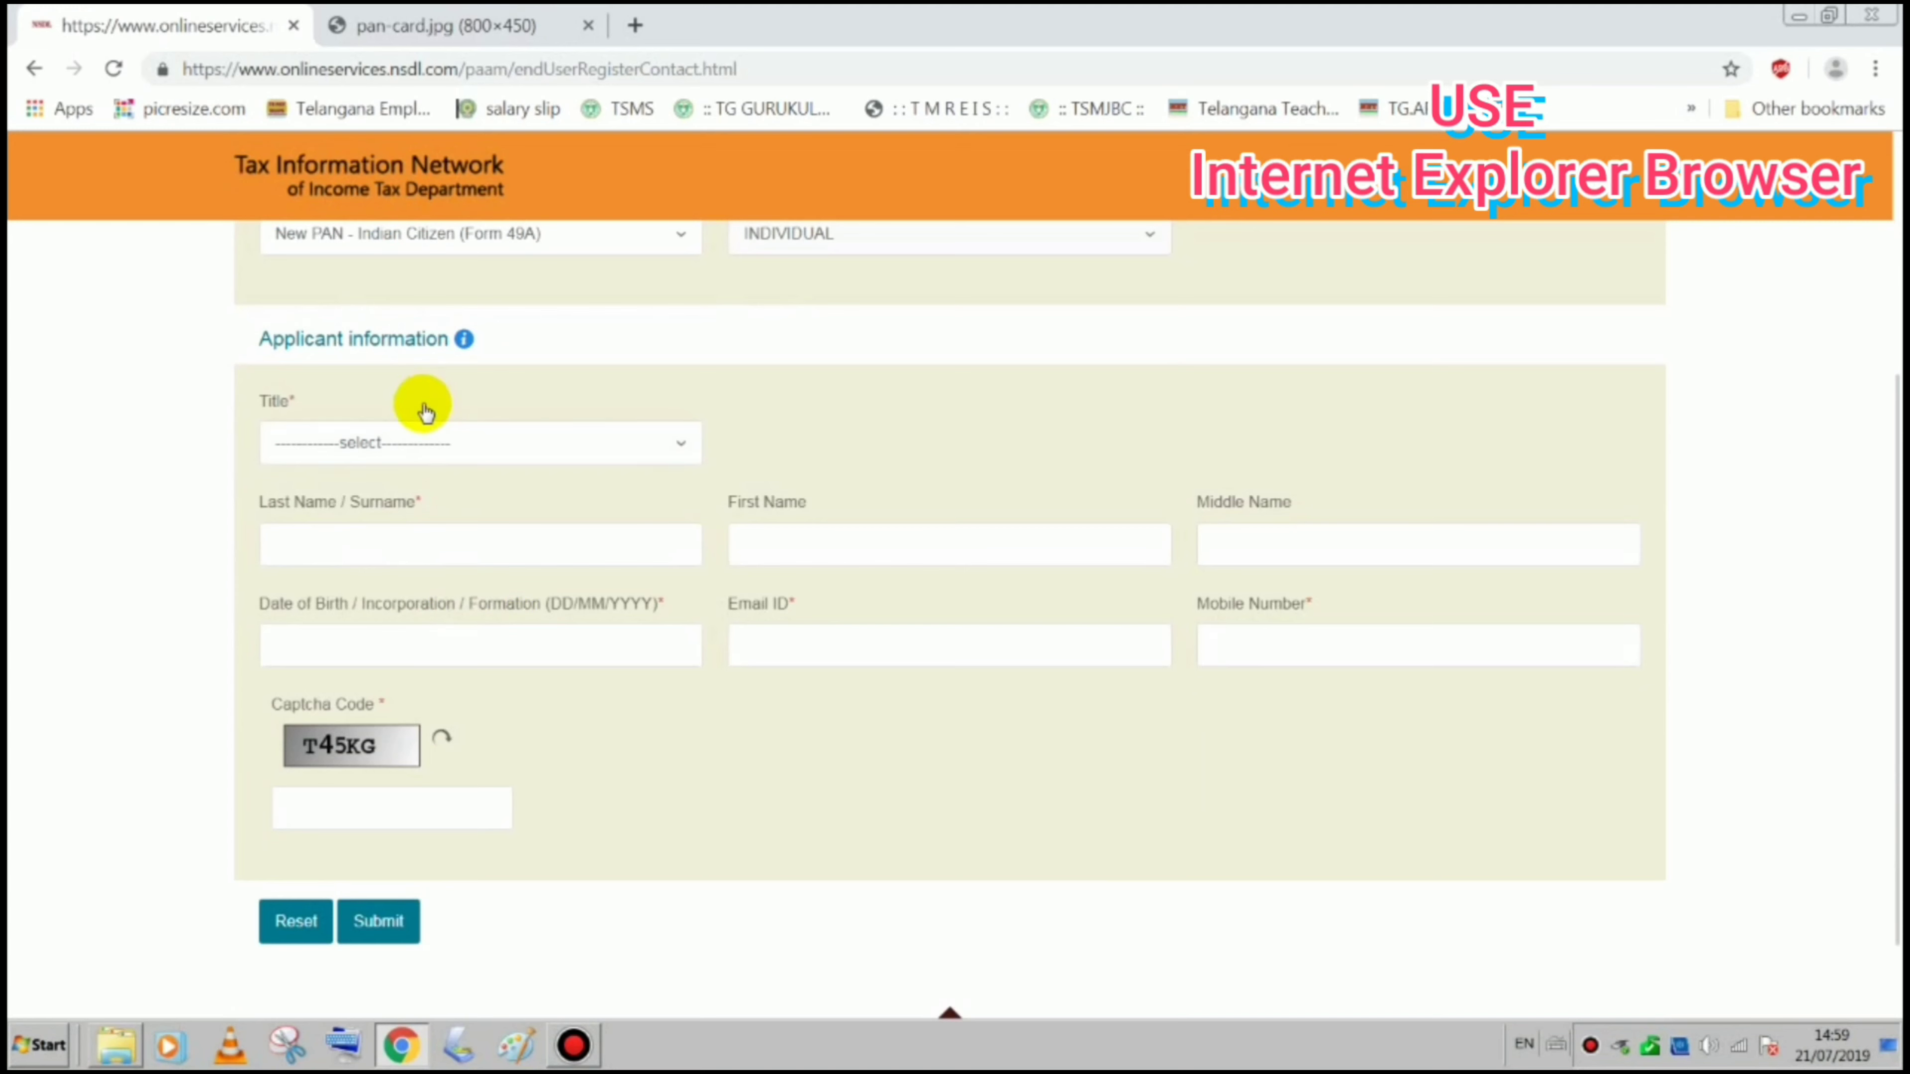
- Set the title to Kumari and enter the applicant's surname, first and middle names
left_click(418, 442)
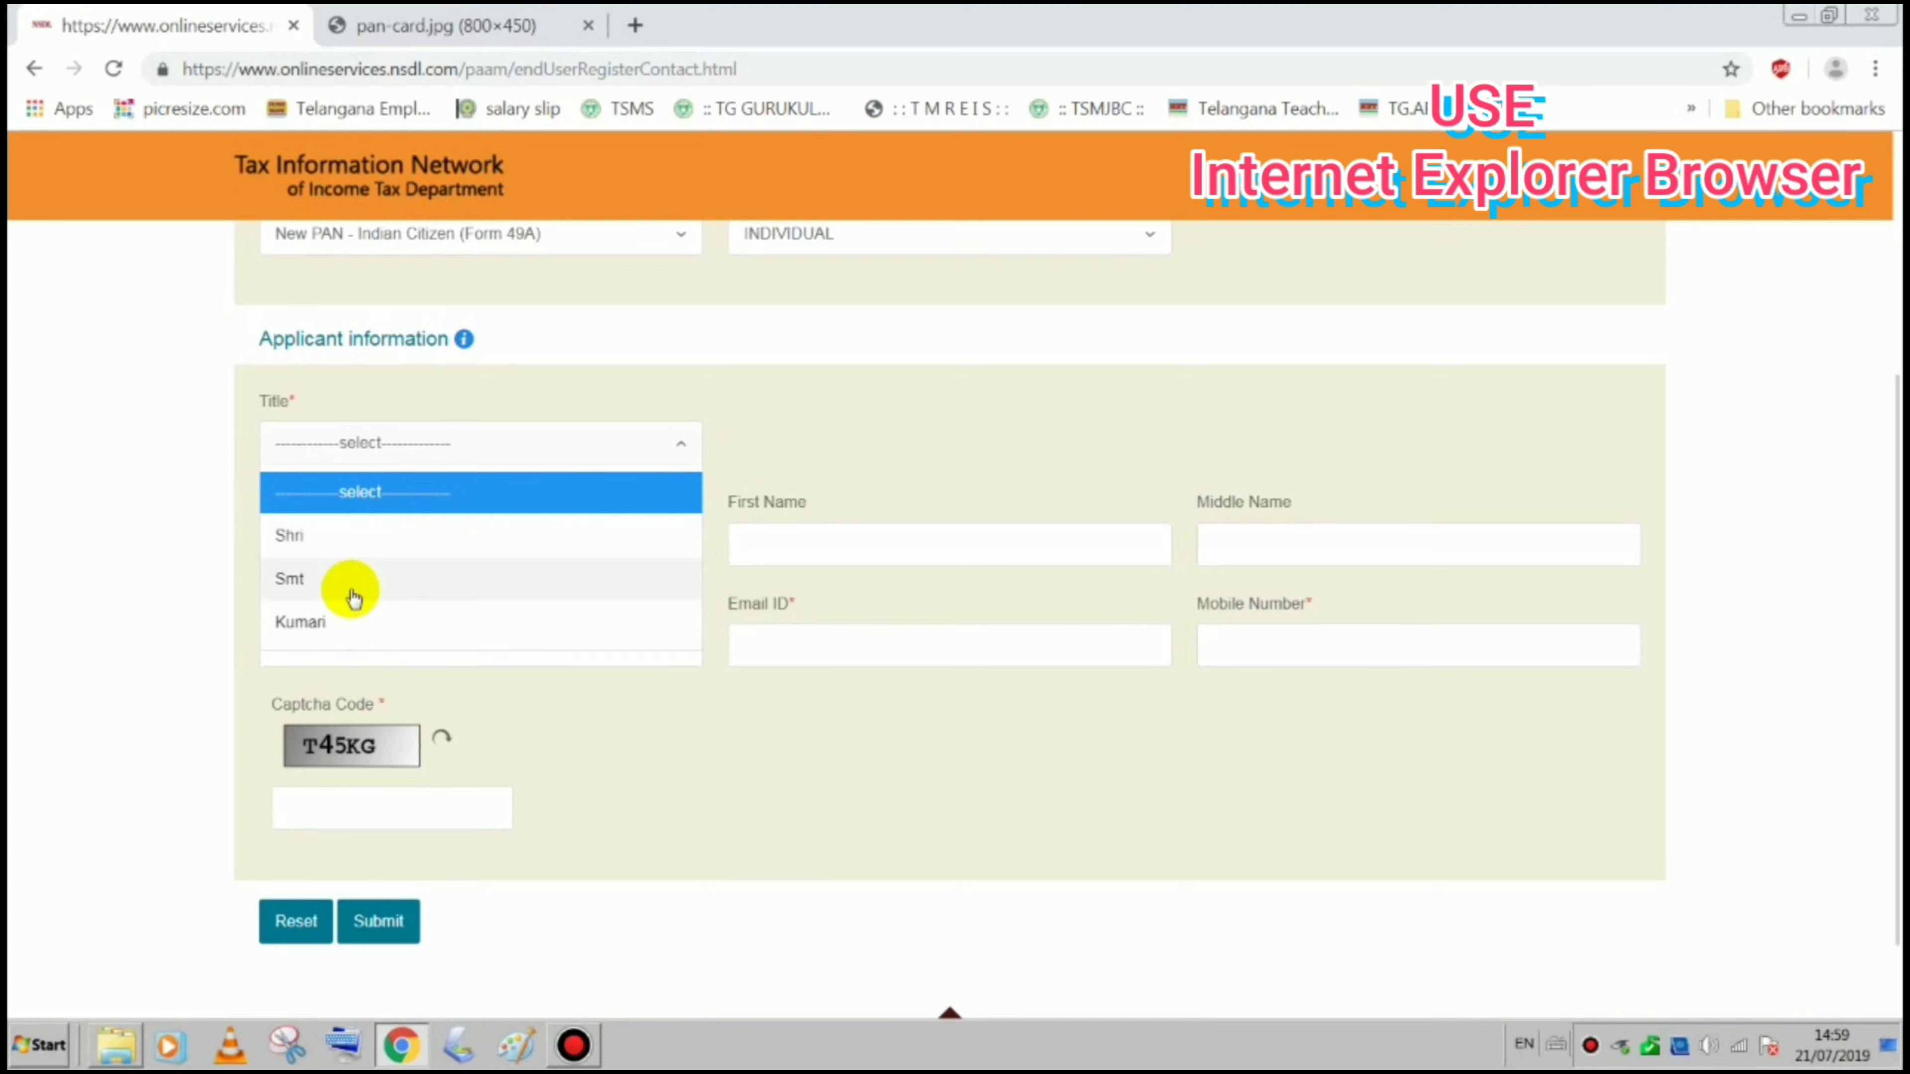
left_click(367, 629)
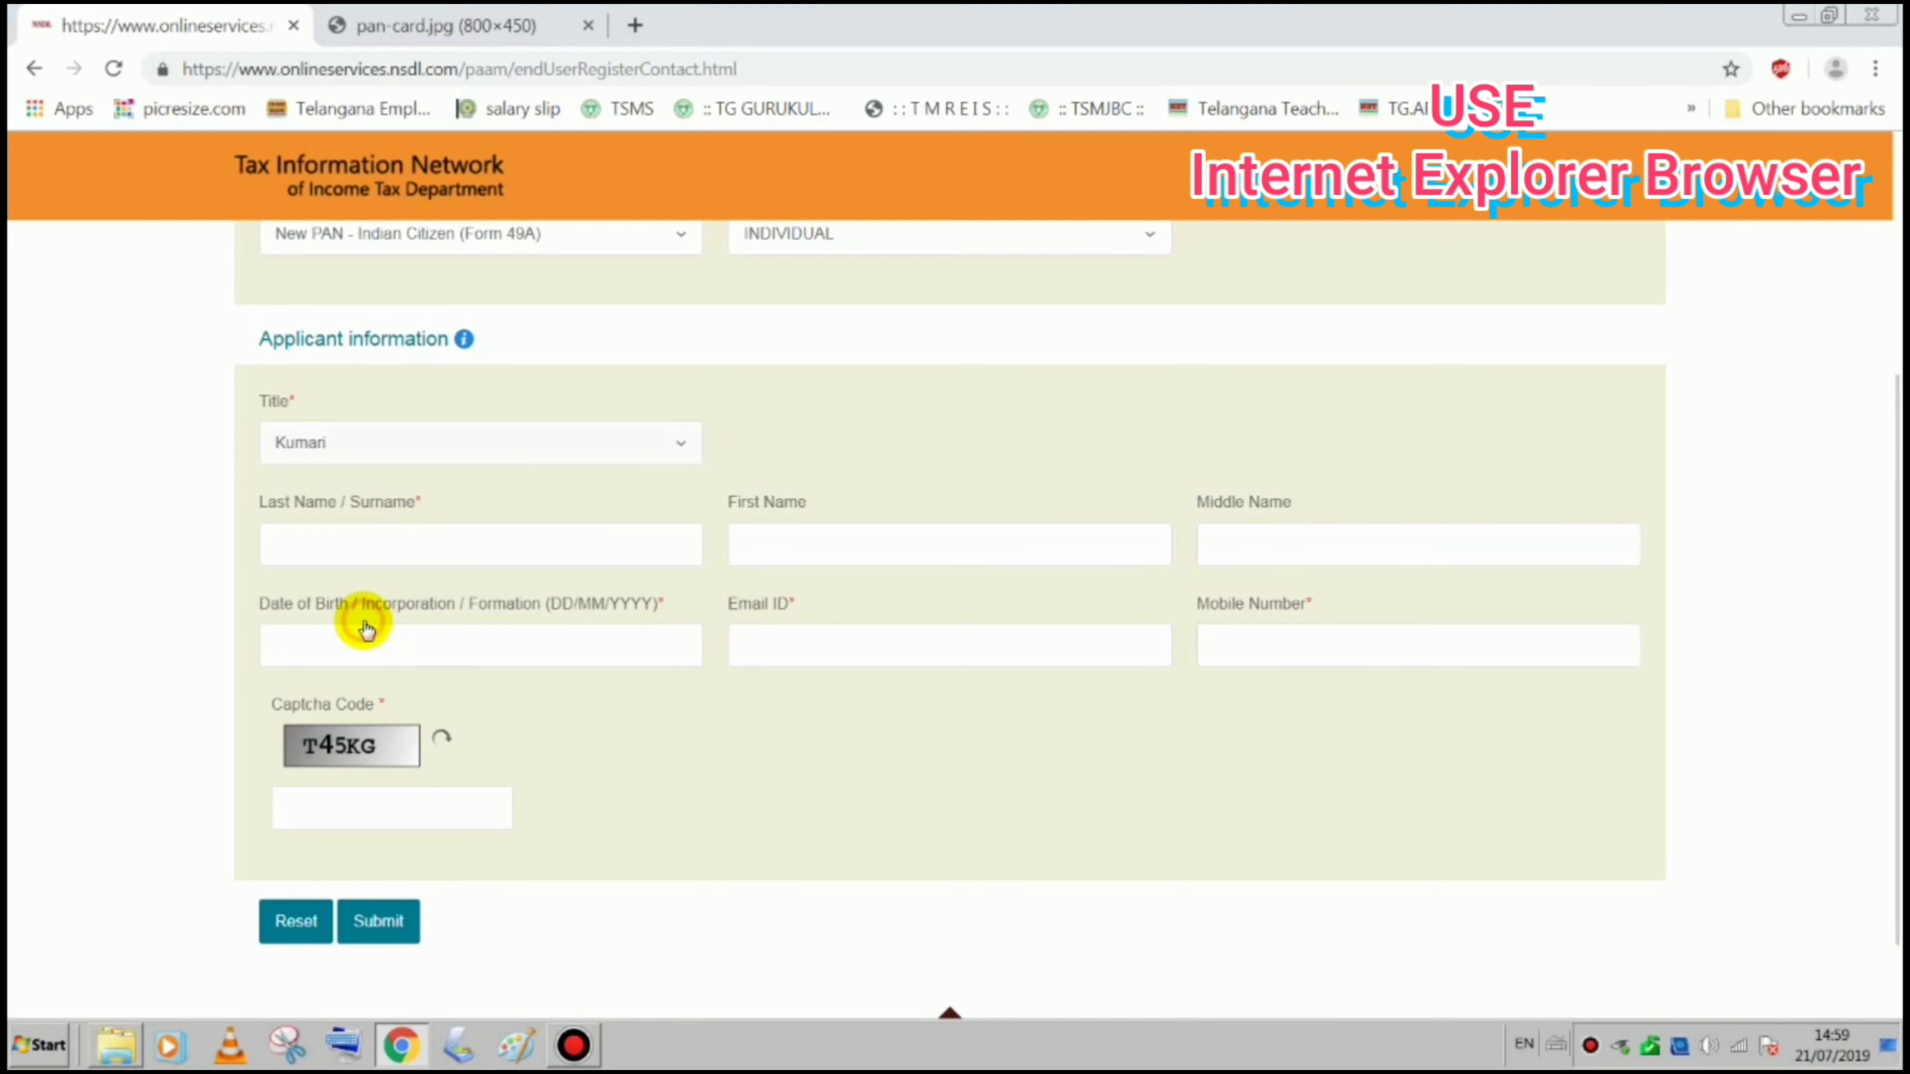
left_click(331, 540)
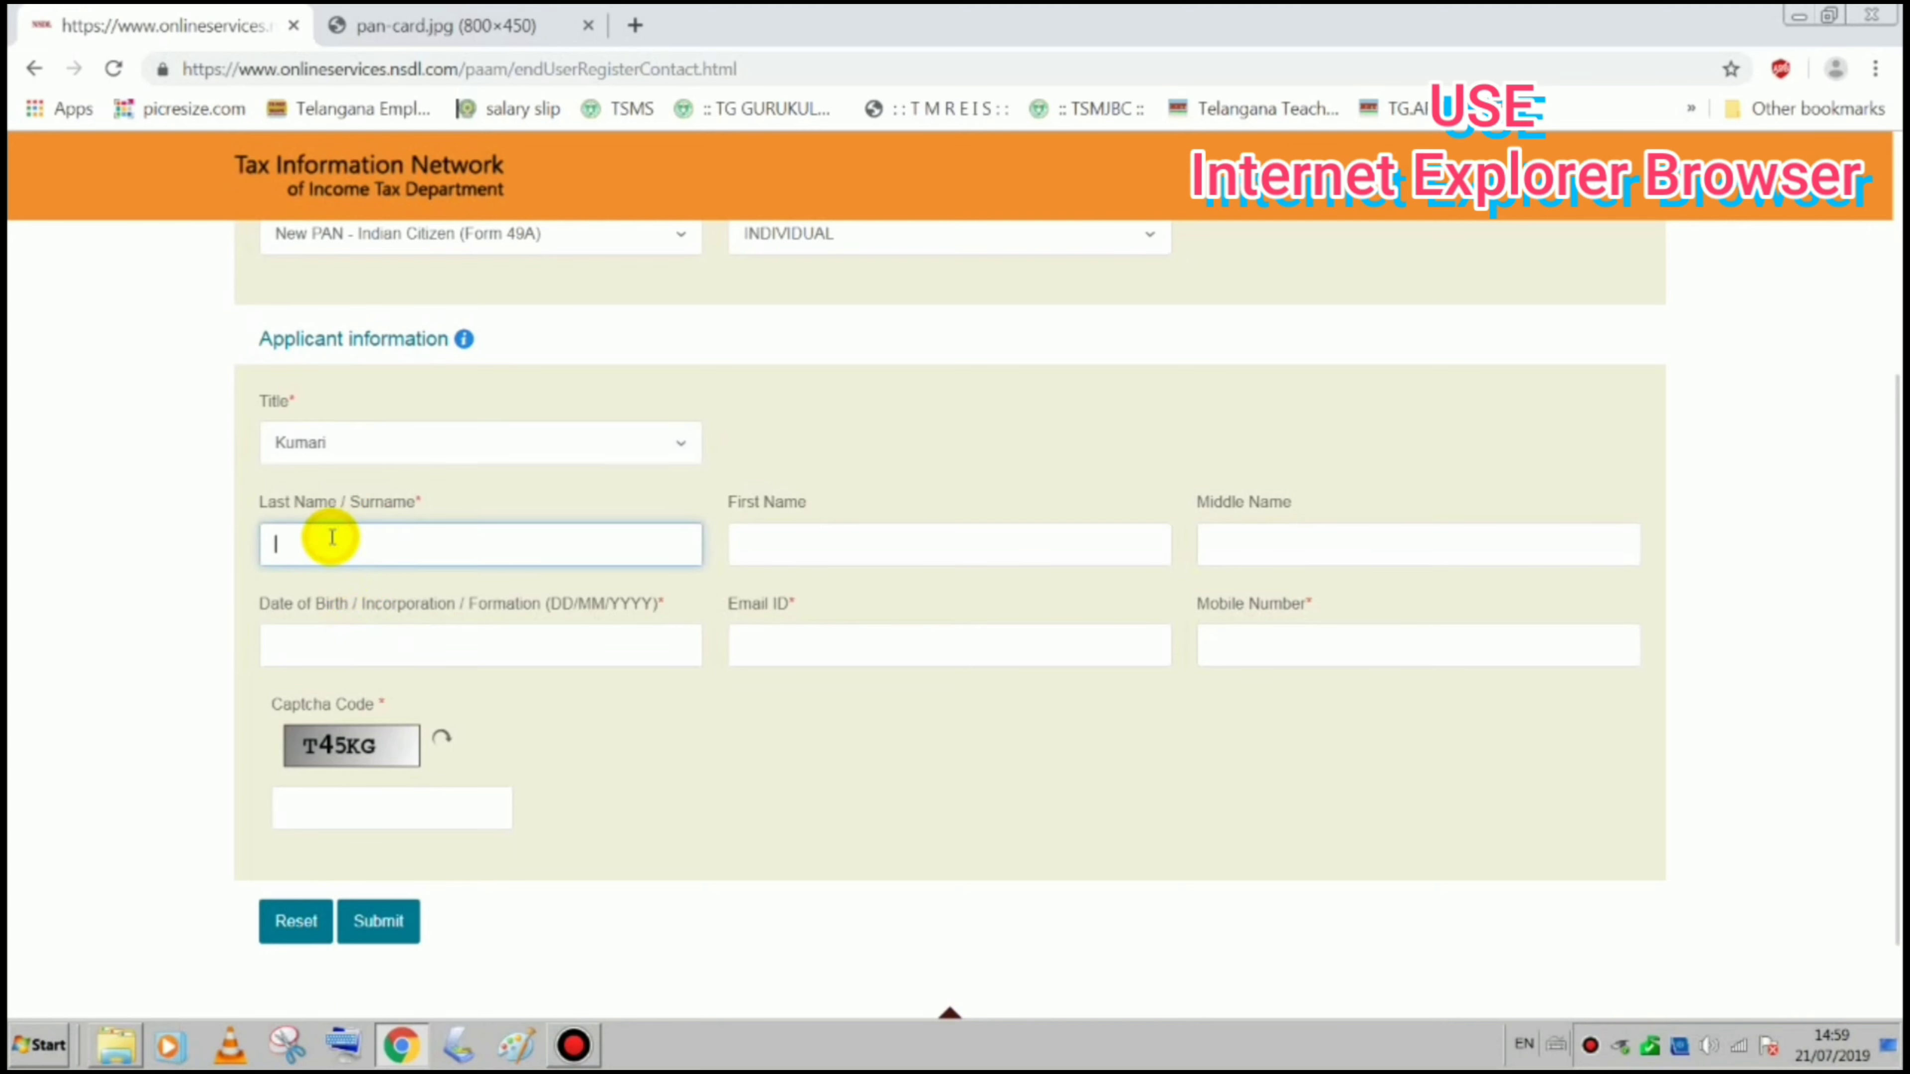
left_click(752, 543)
left_click(1228, 540)
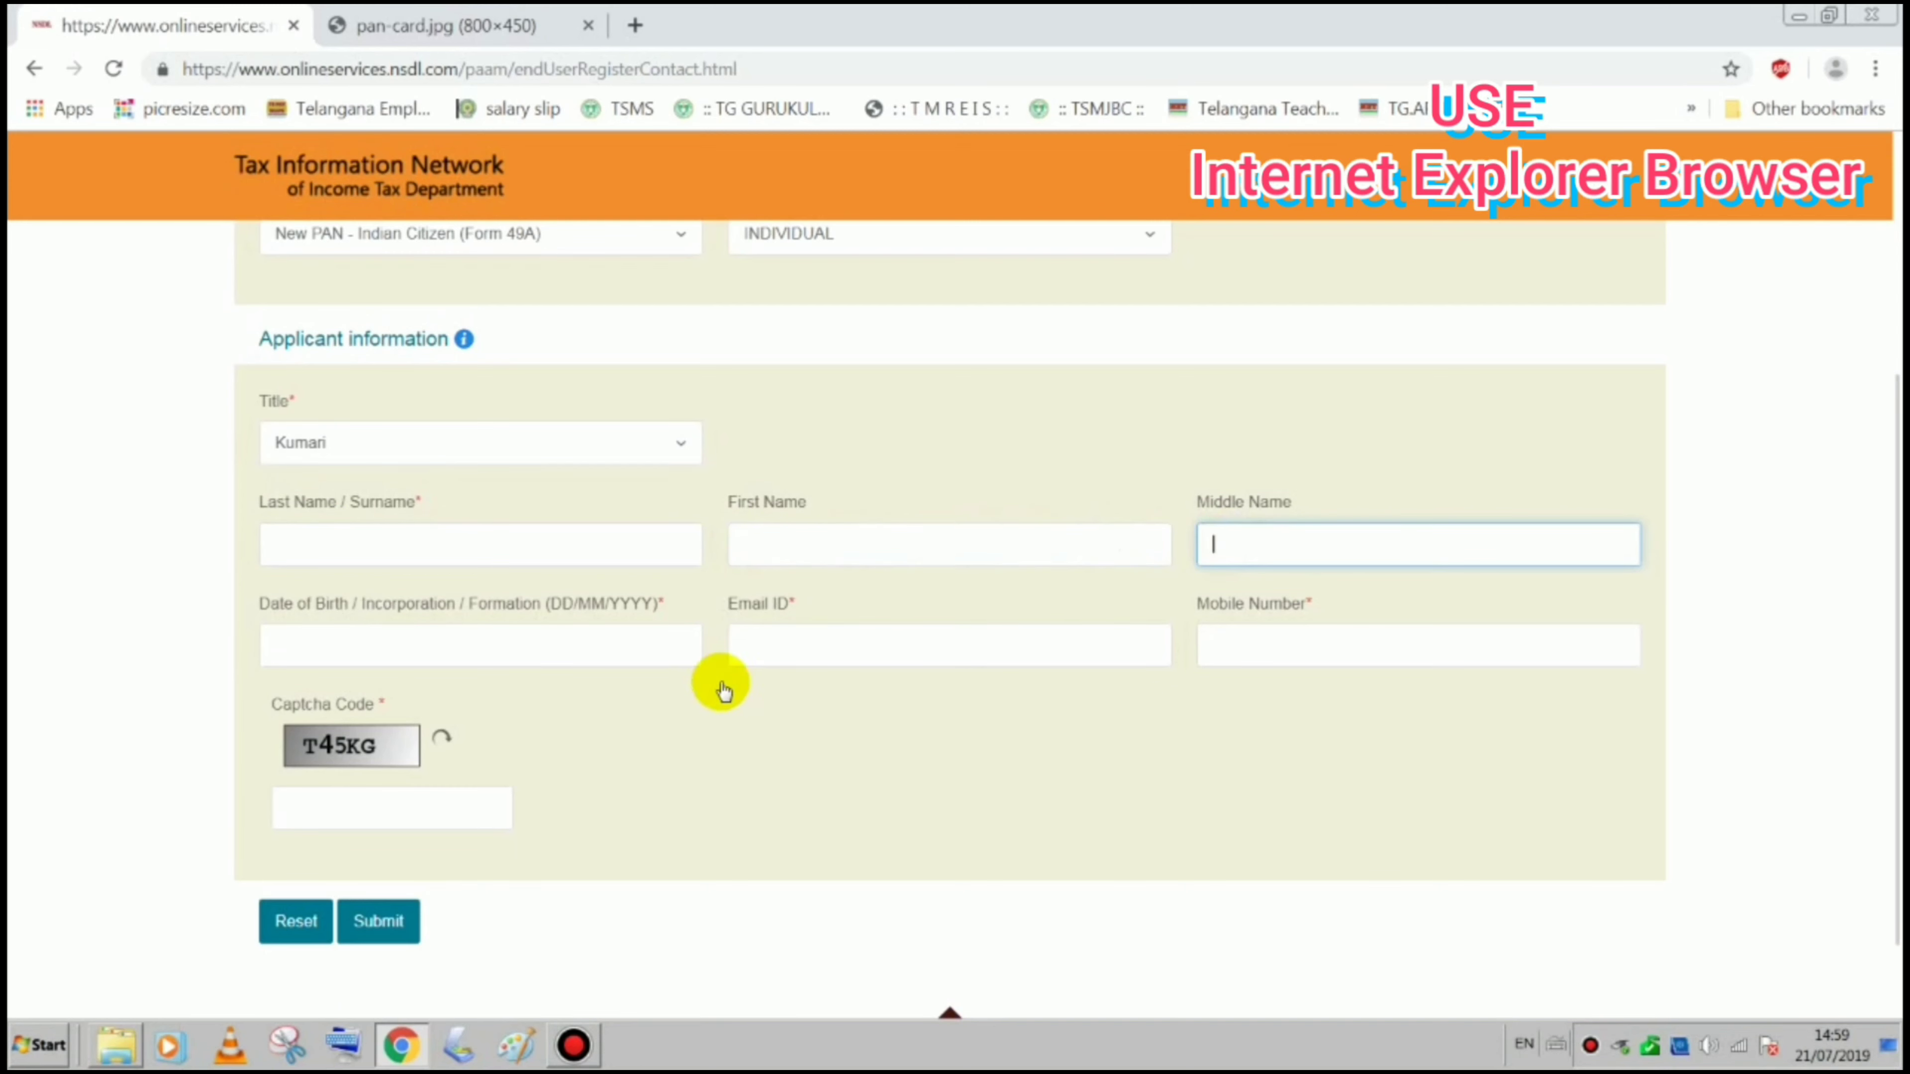
- Fill in the applicant's date of birth, e-mail address and mobile number
left_click(440, 653)
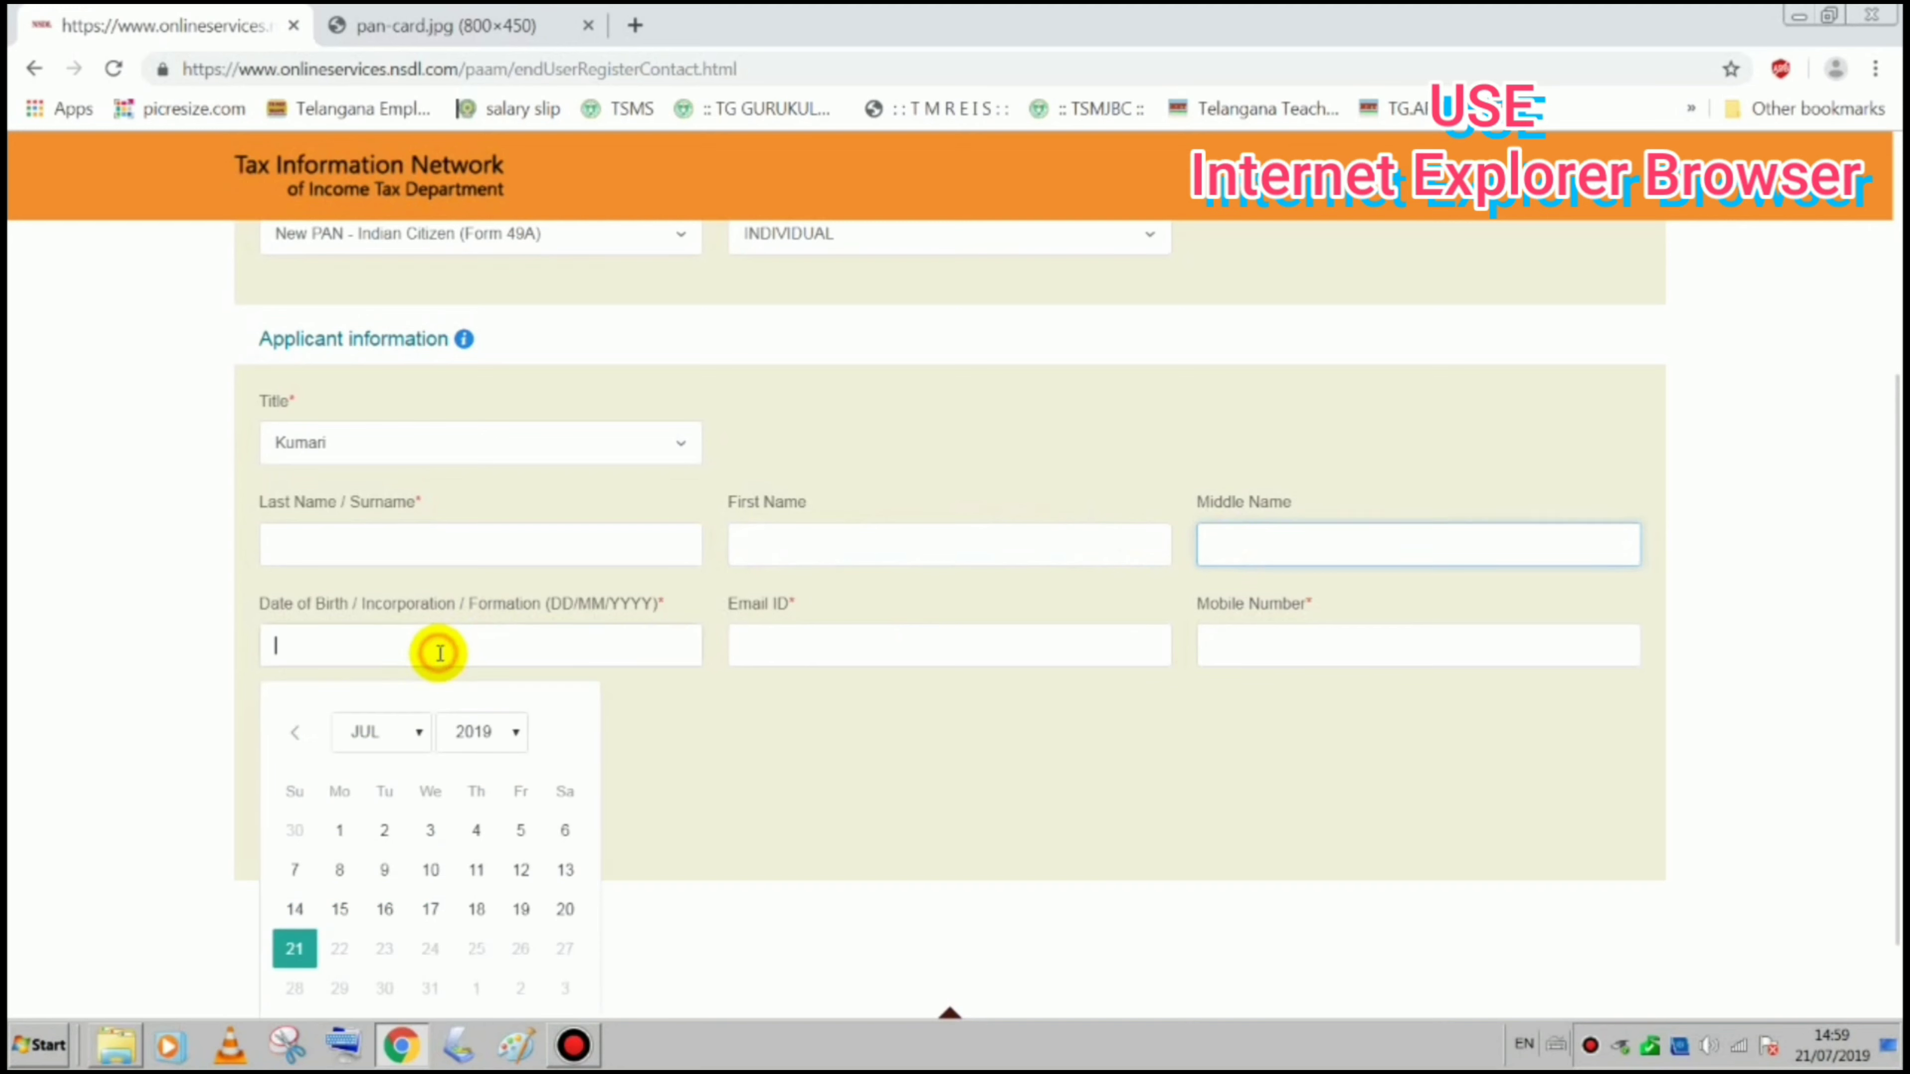
left_click(775, 655)
left_click(1218, 647)
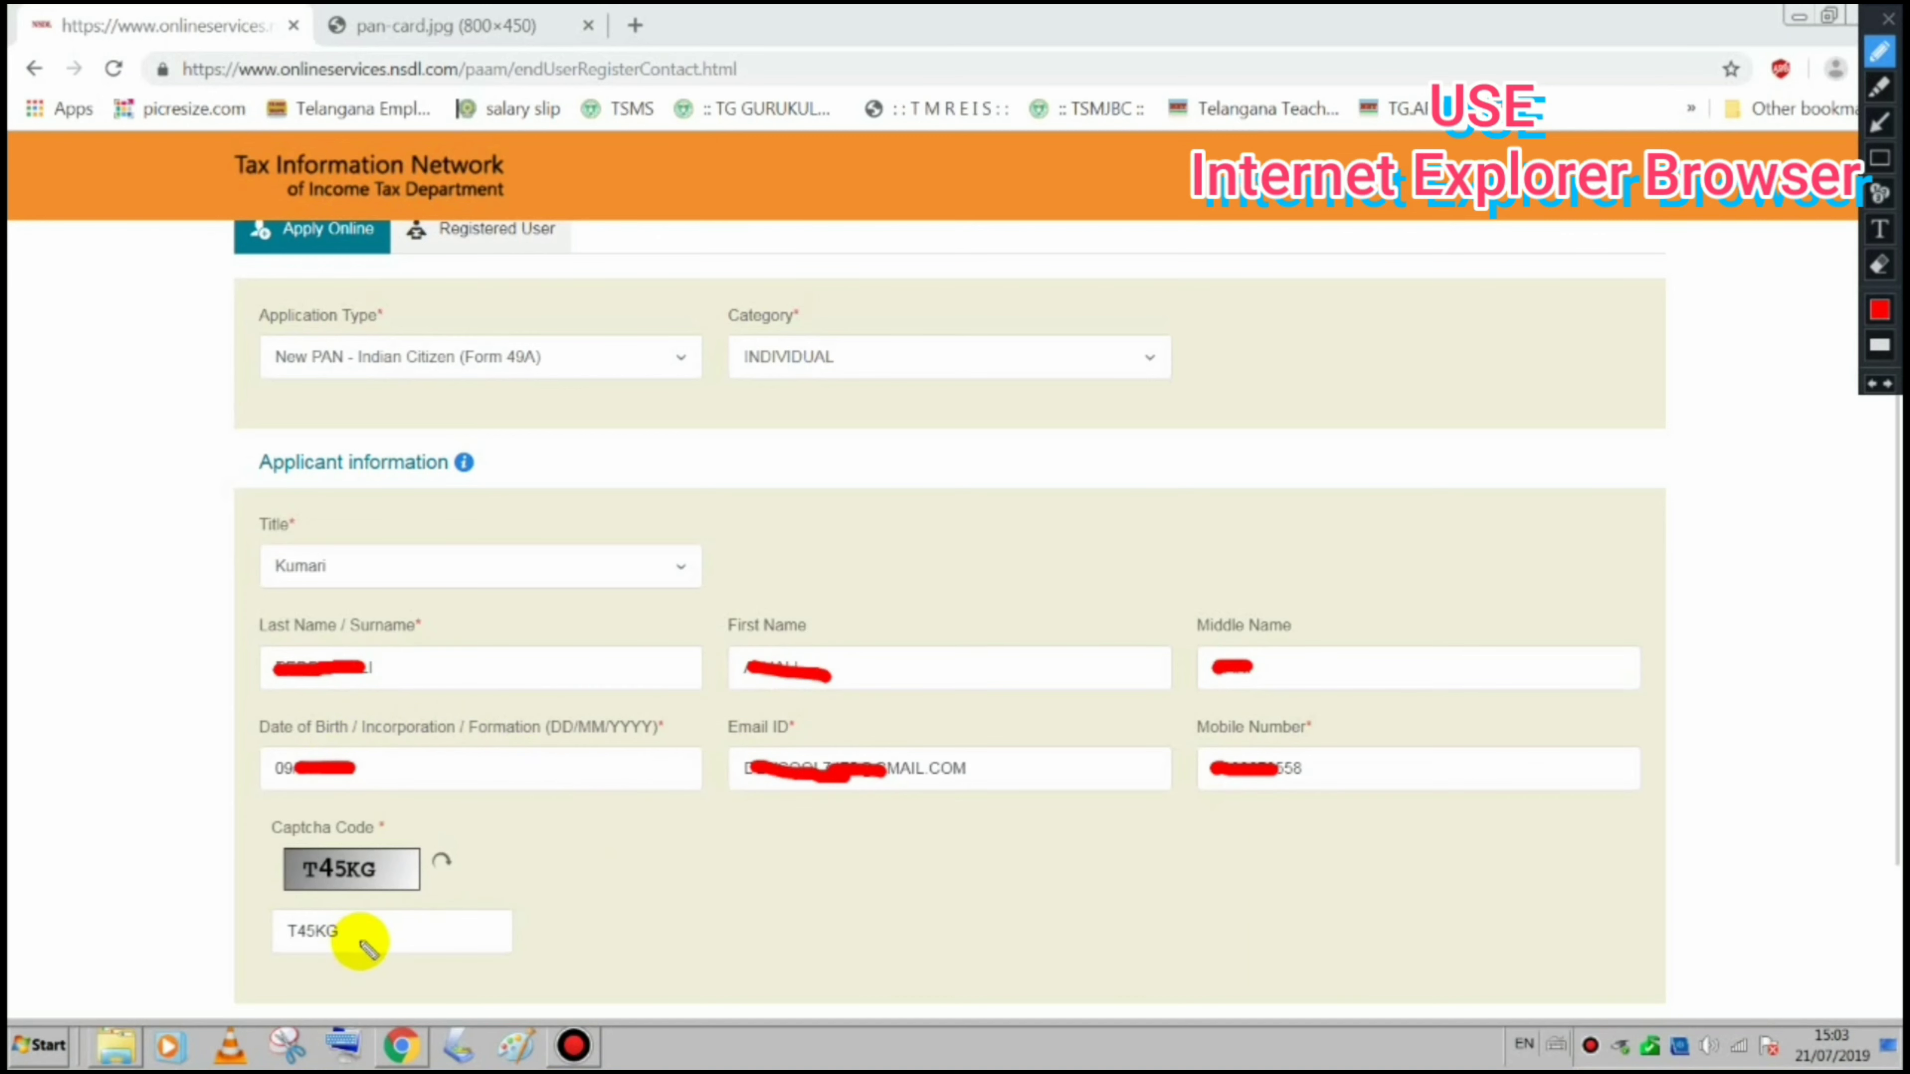
- Scroll down the form to submit the registration and get the token number confirmation
scroll(363, 947, "down", 3)
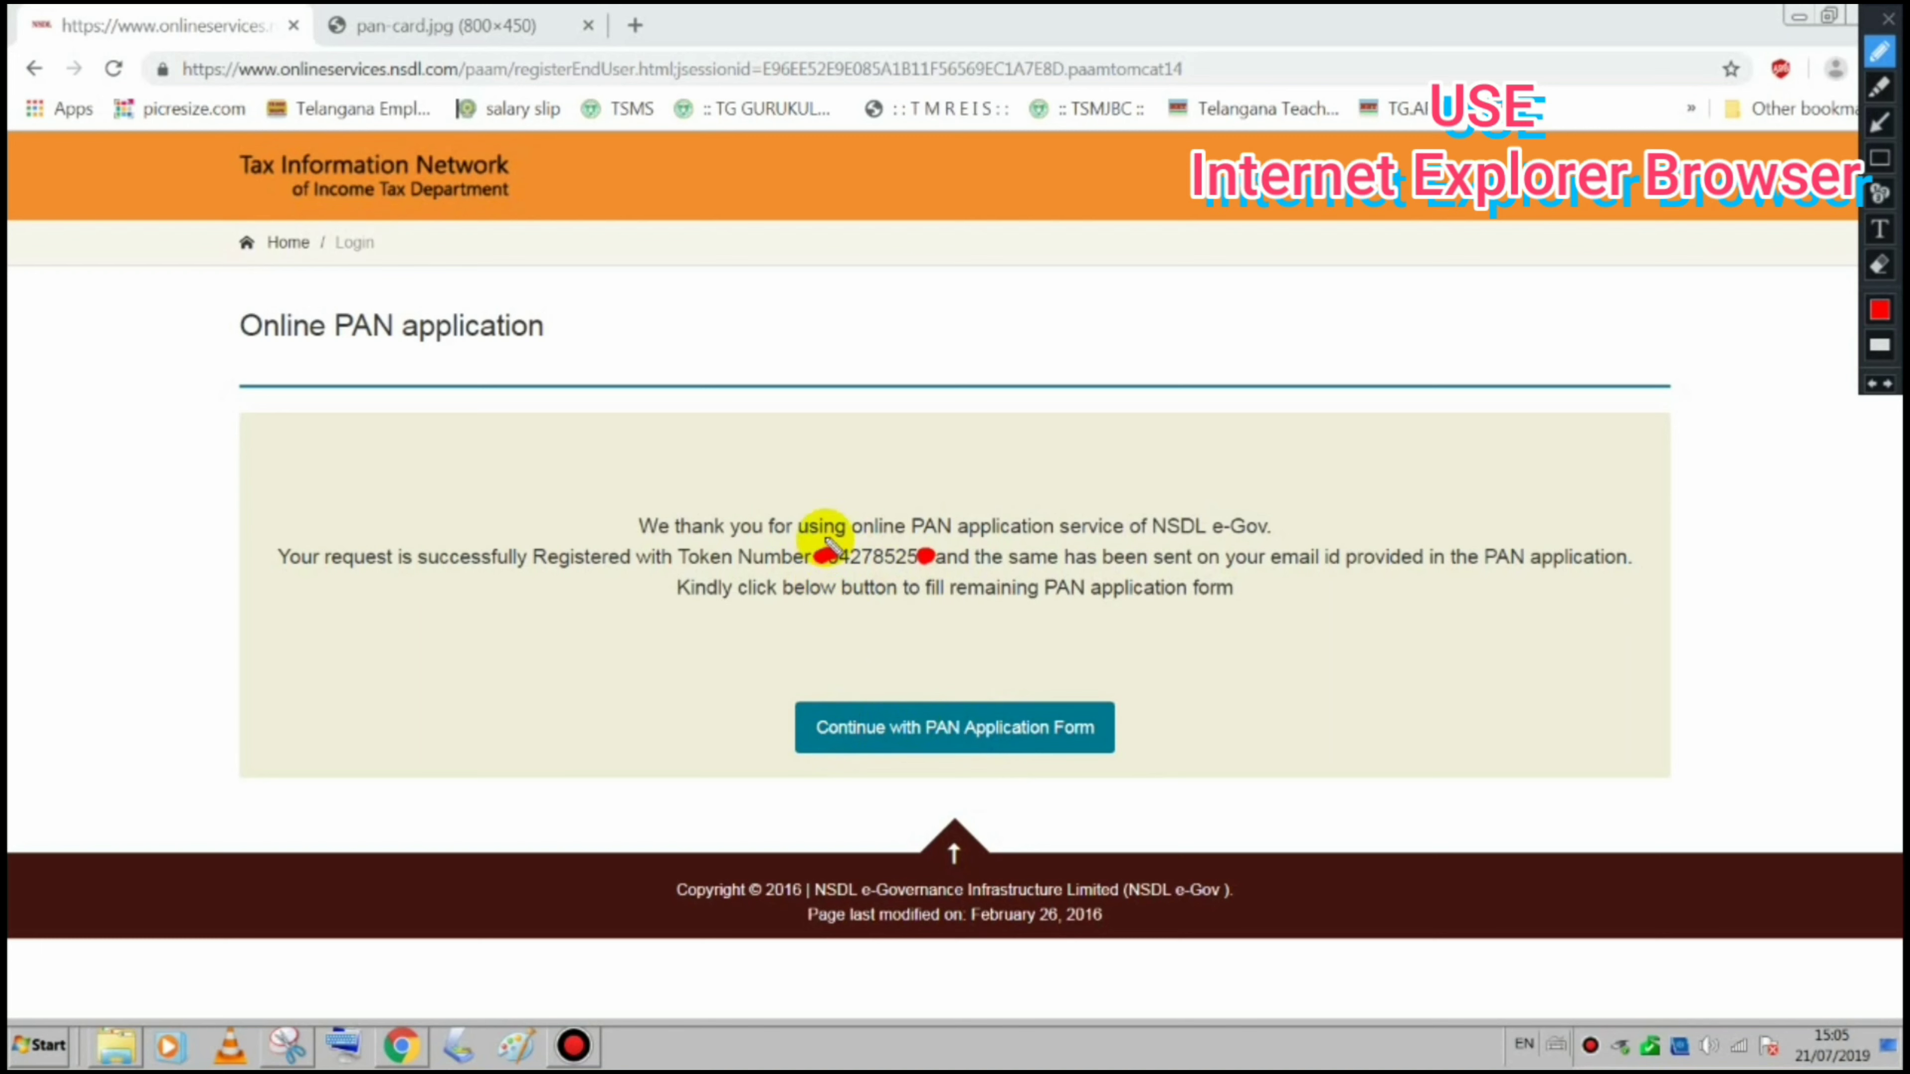
- Continue to the full PAN application form with paperless e-KYC & e-Sign submission
left_click(855, 734)
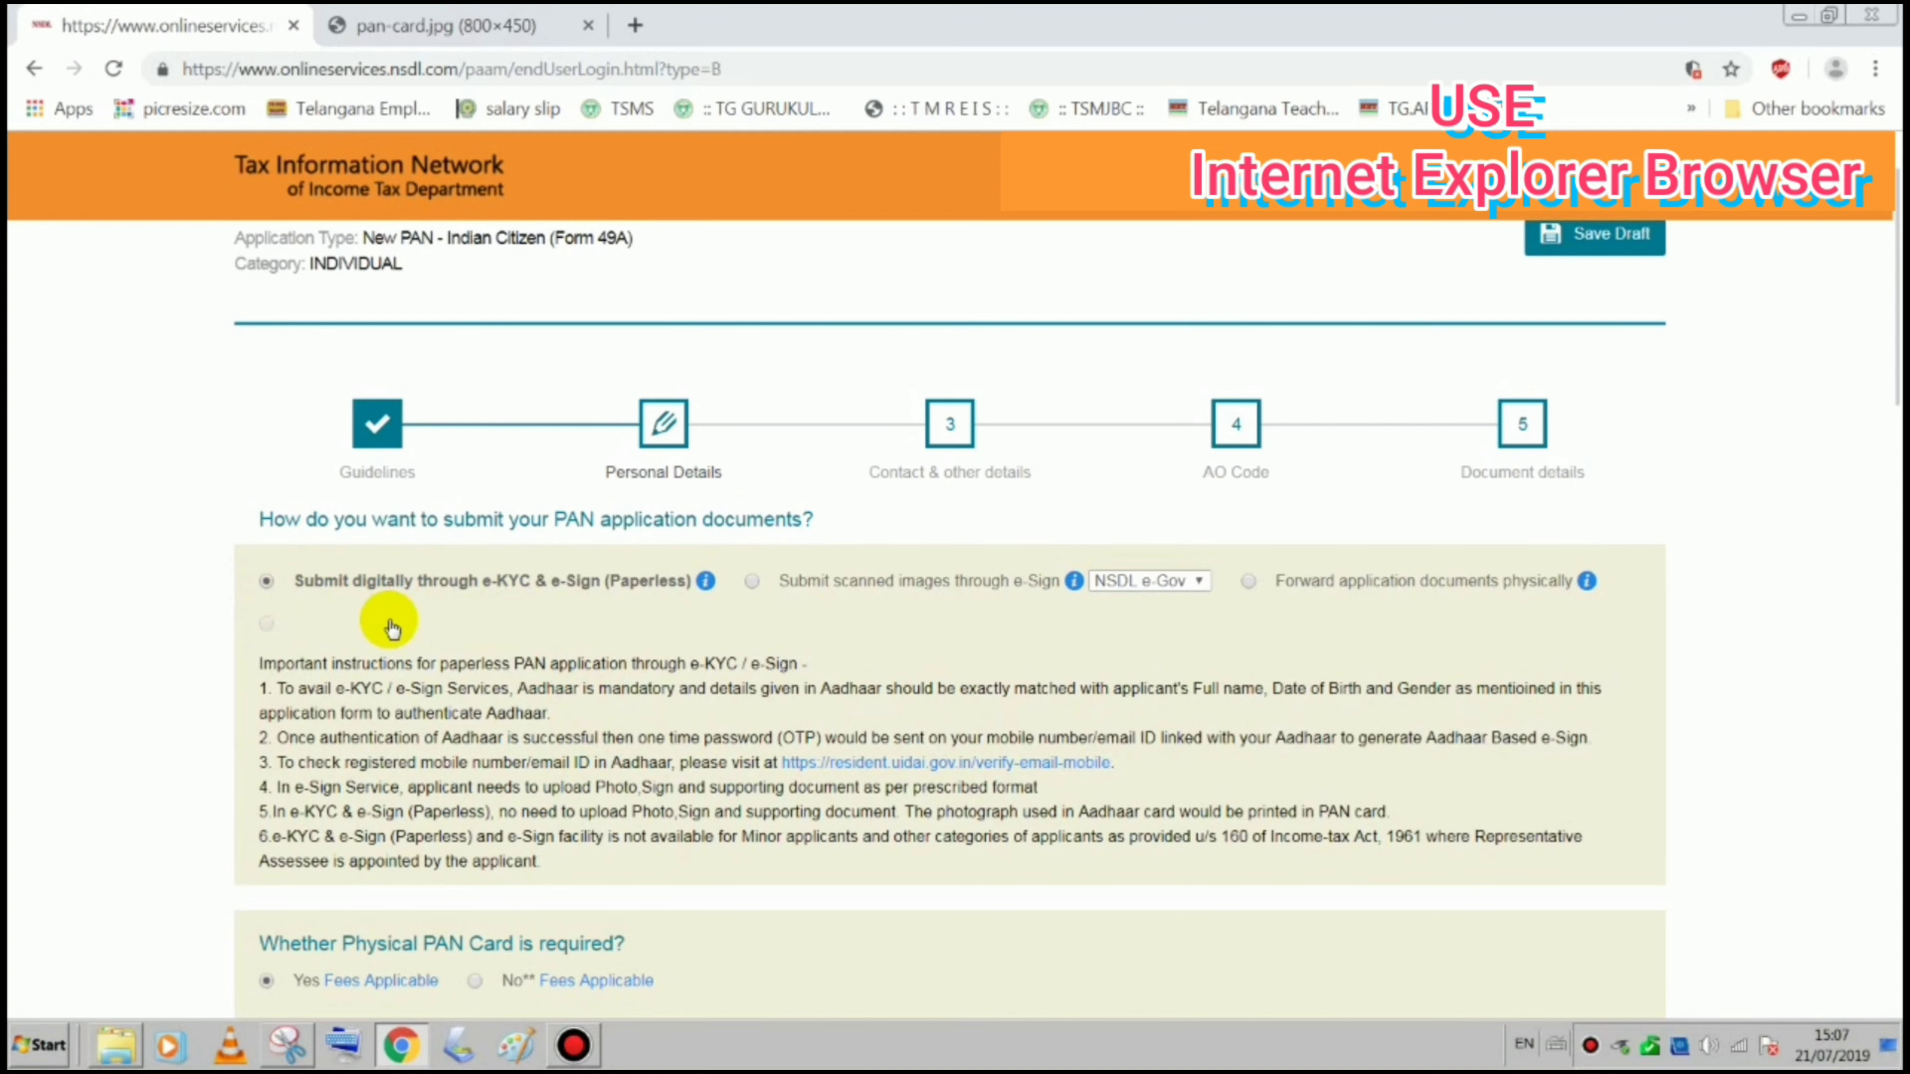
- Enter the Aadhaar number's last four digits and open the photograph consent choices
scroll(449, 796, "down", 5)
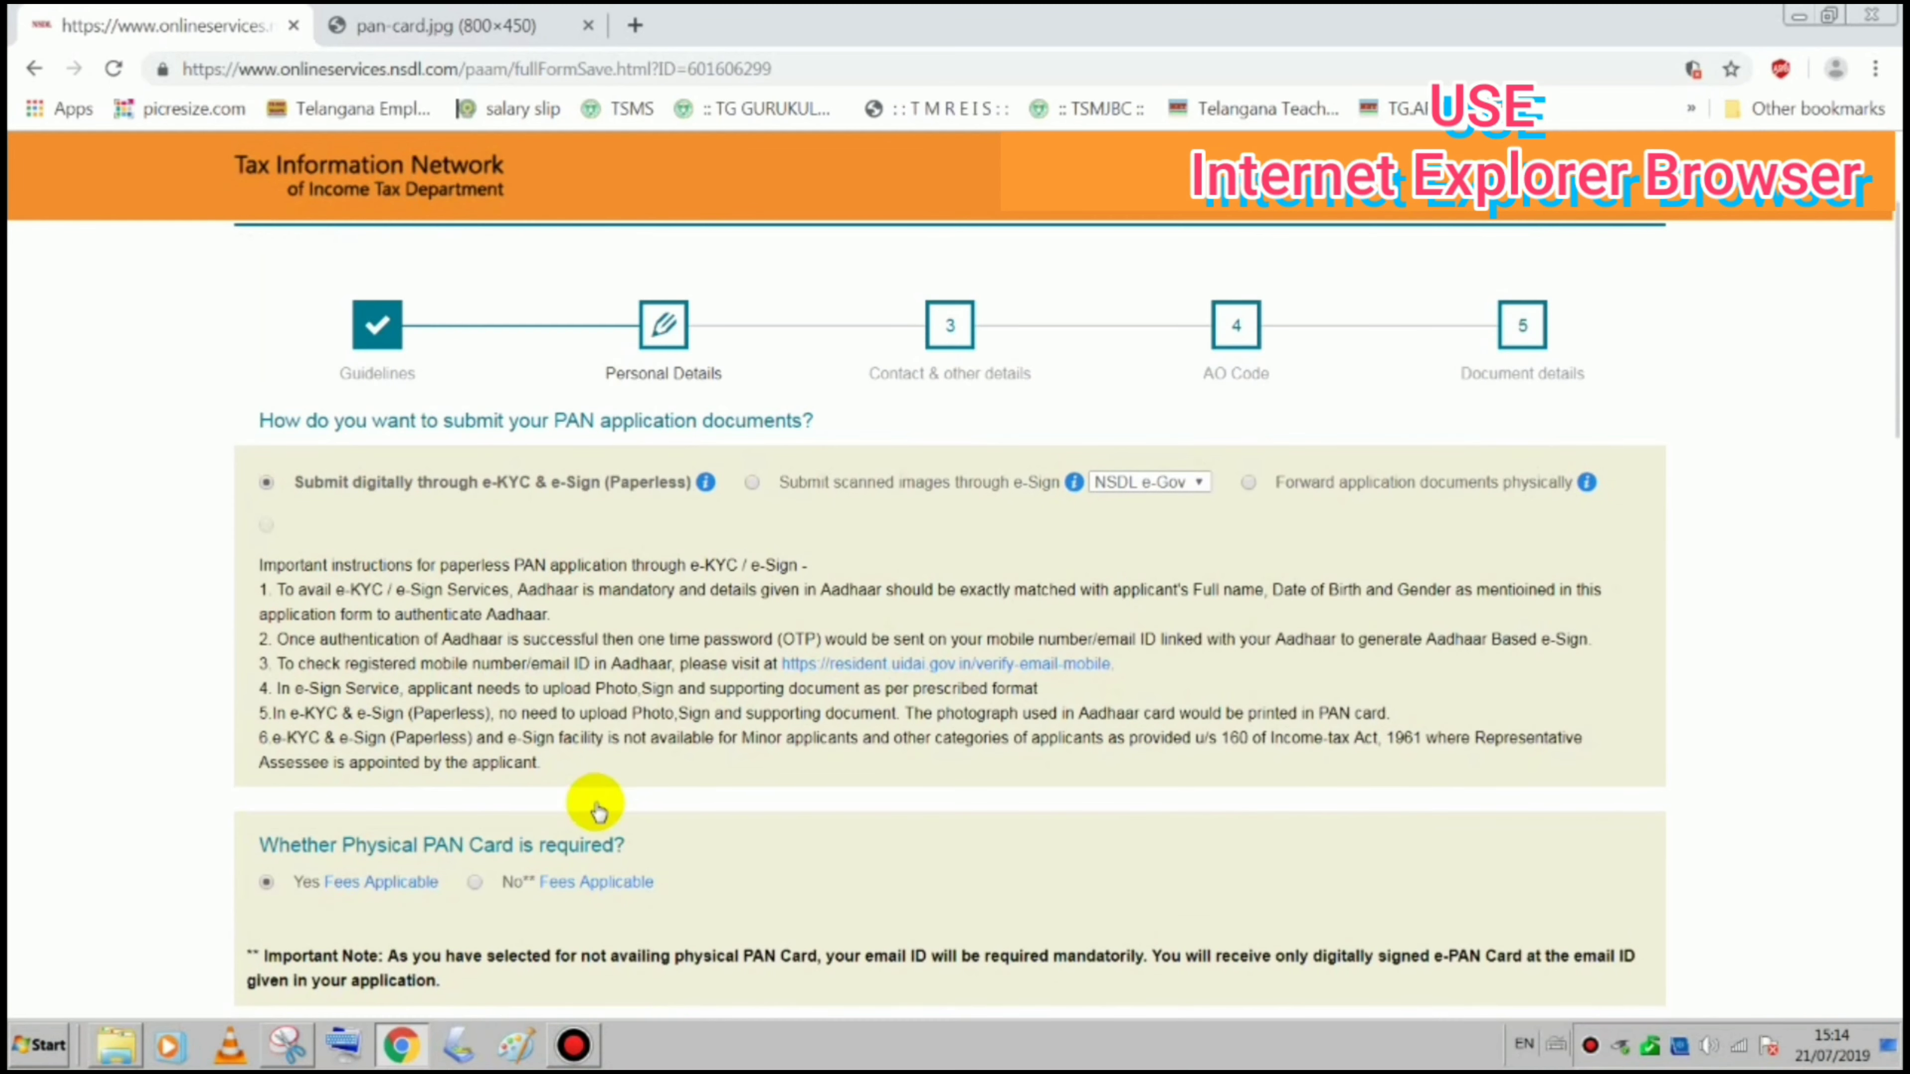
scroll(597, 802, "down", 3)
scroll(599, 810, "down", 2)
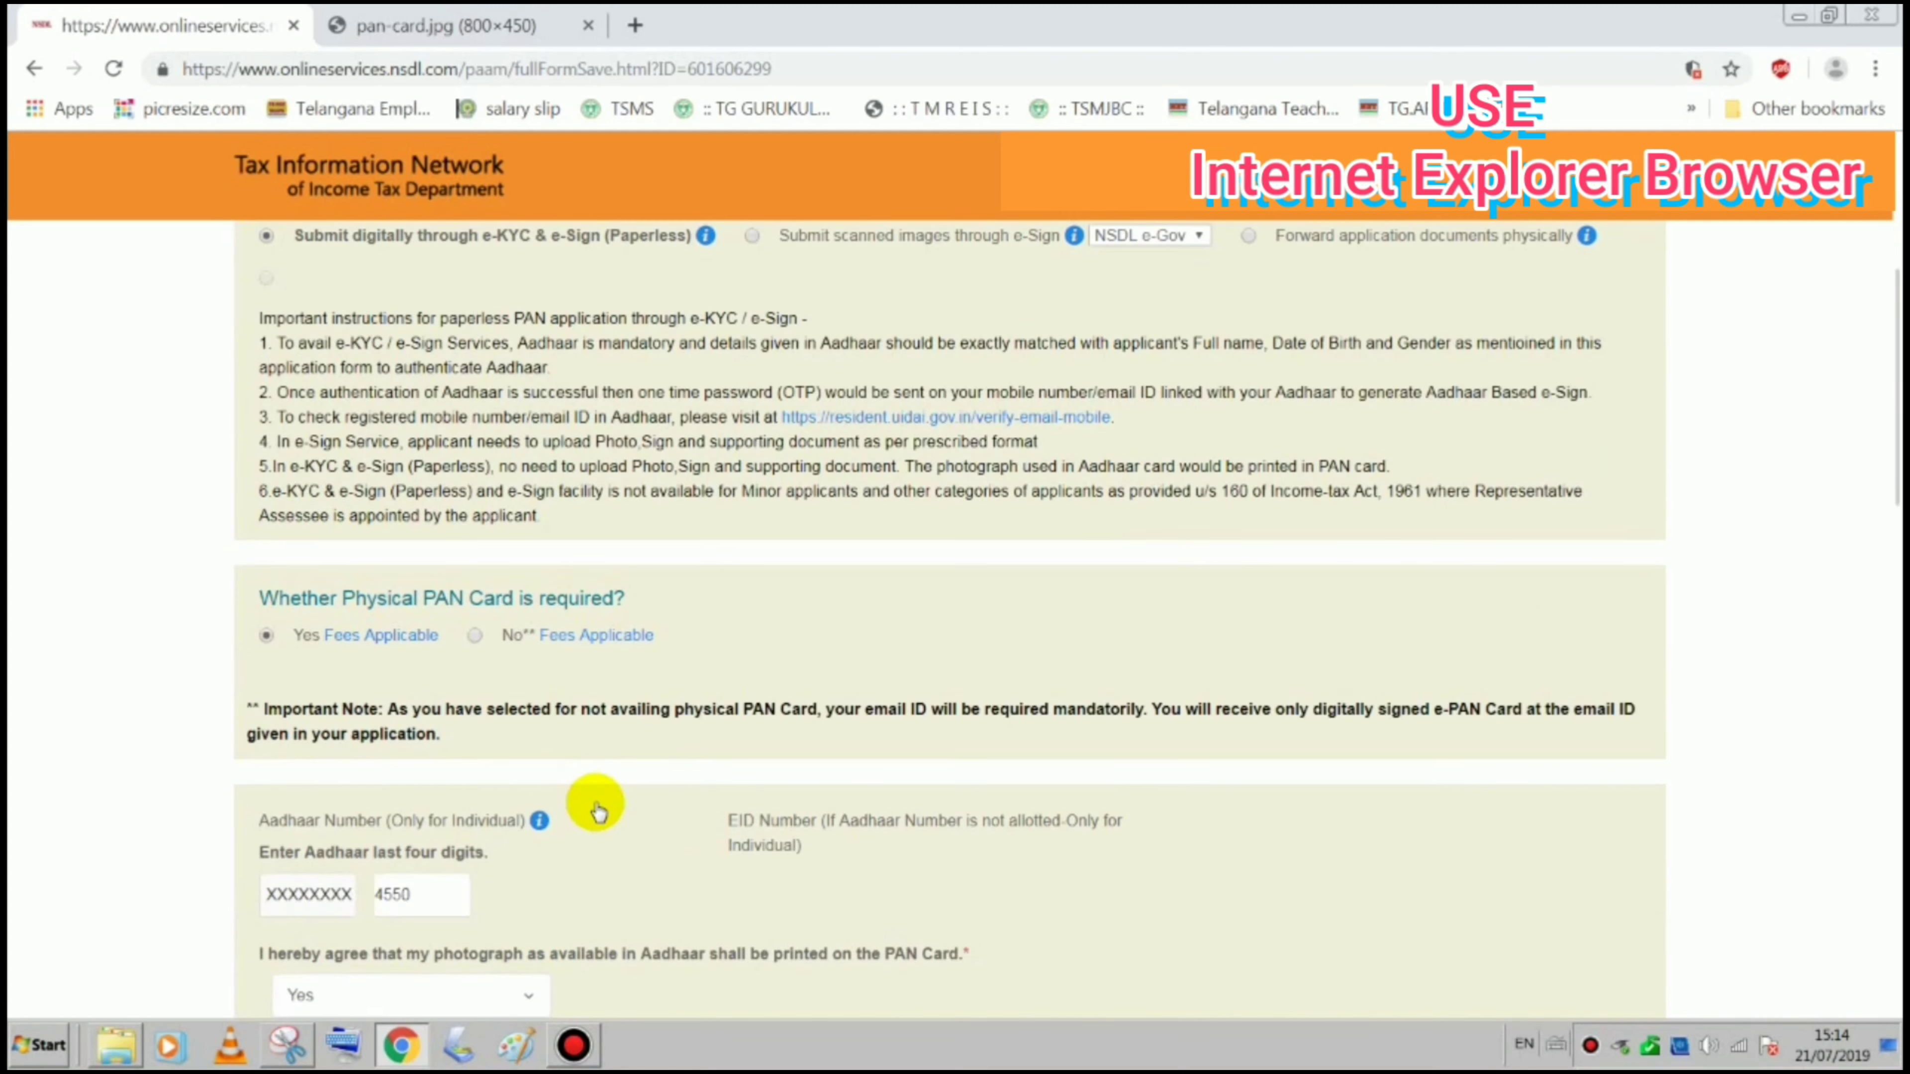
mouse_move(348, 644)
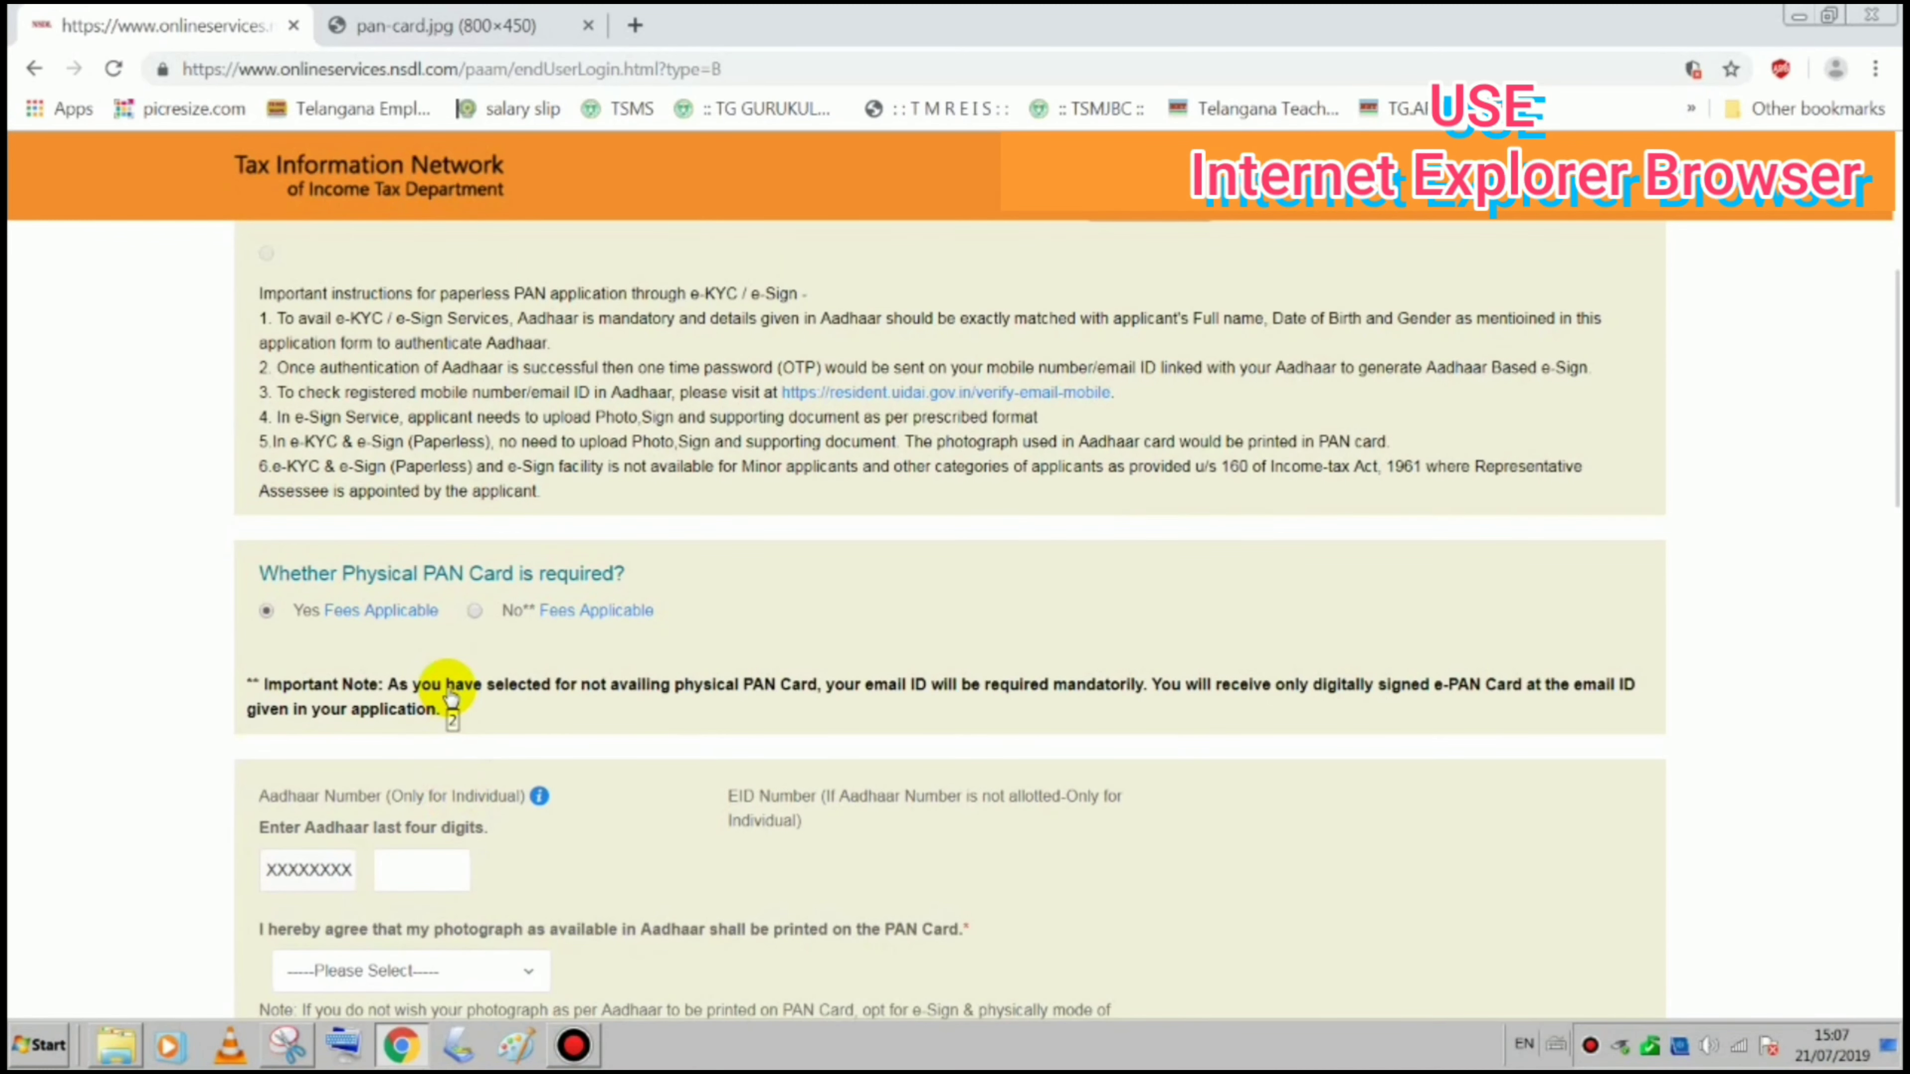
scroll(450, 696, "down", 1)
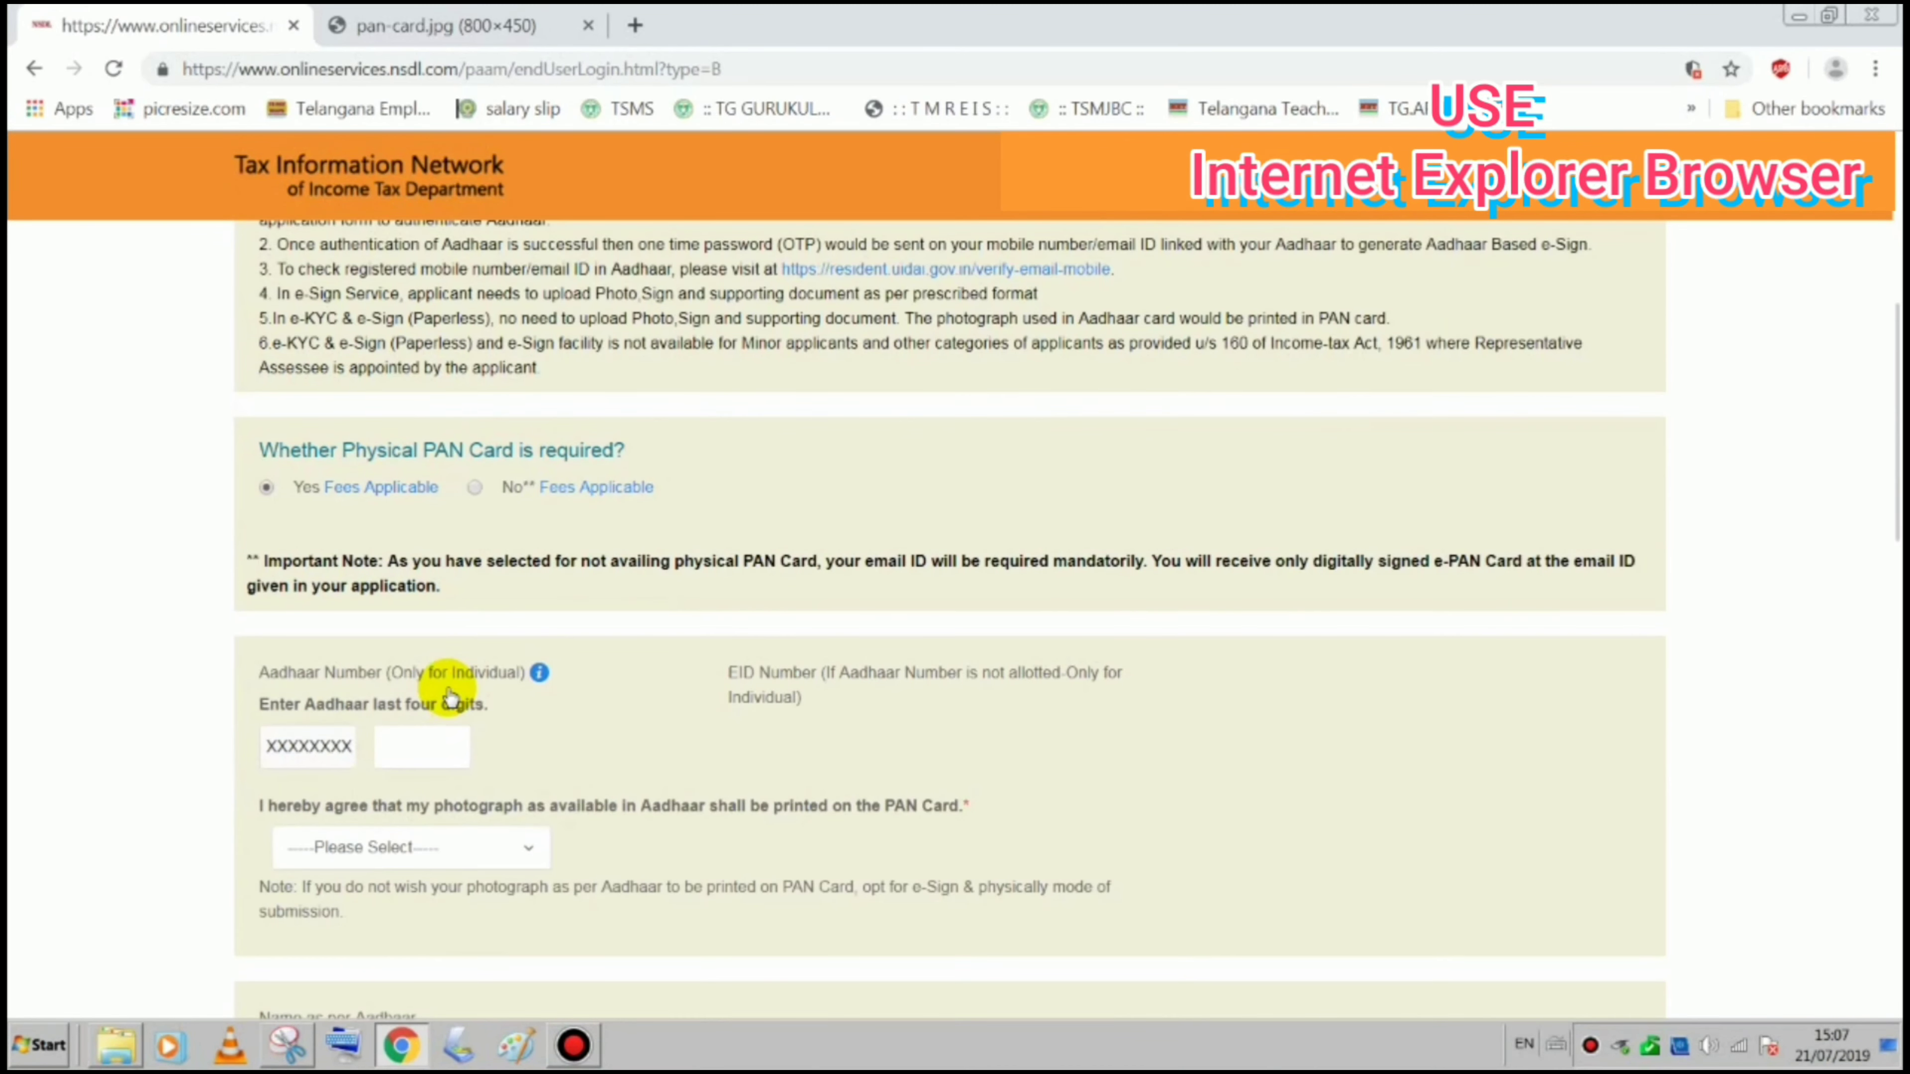
left_click(408, 750)
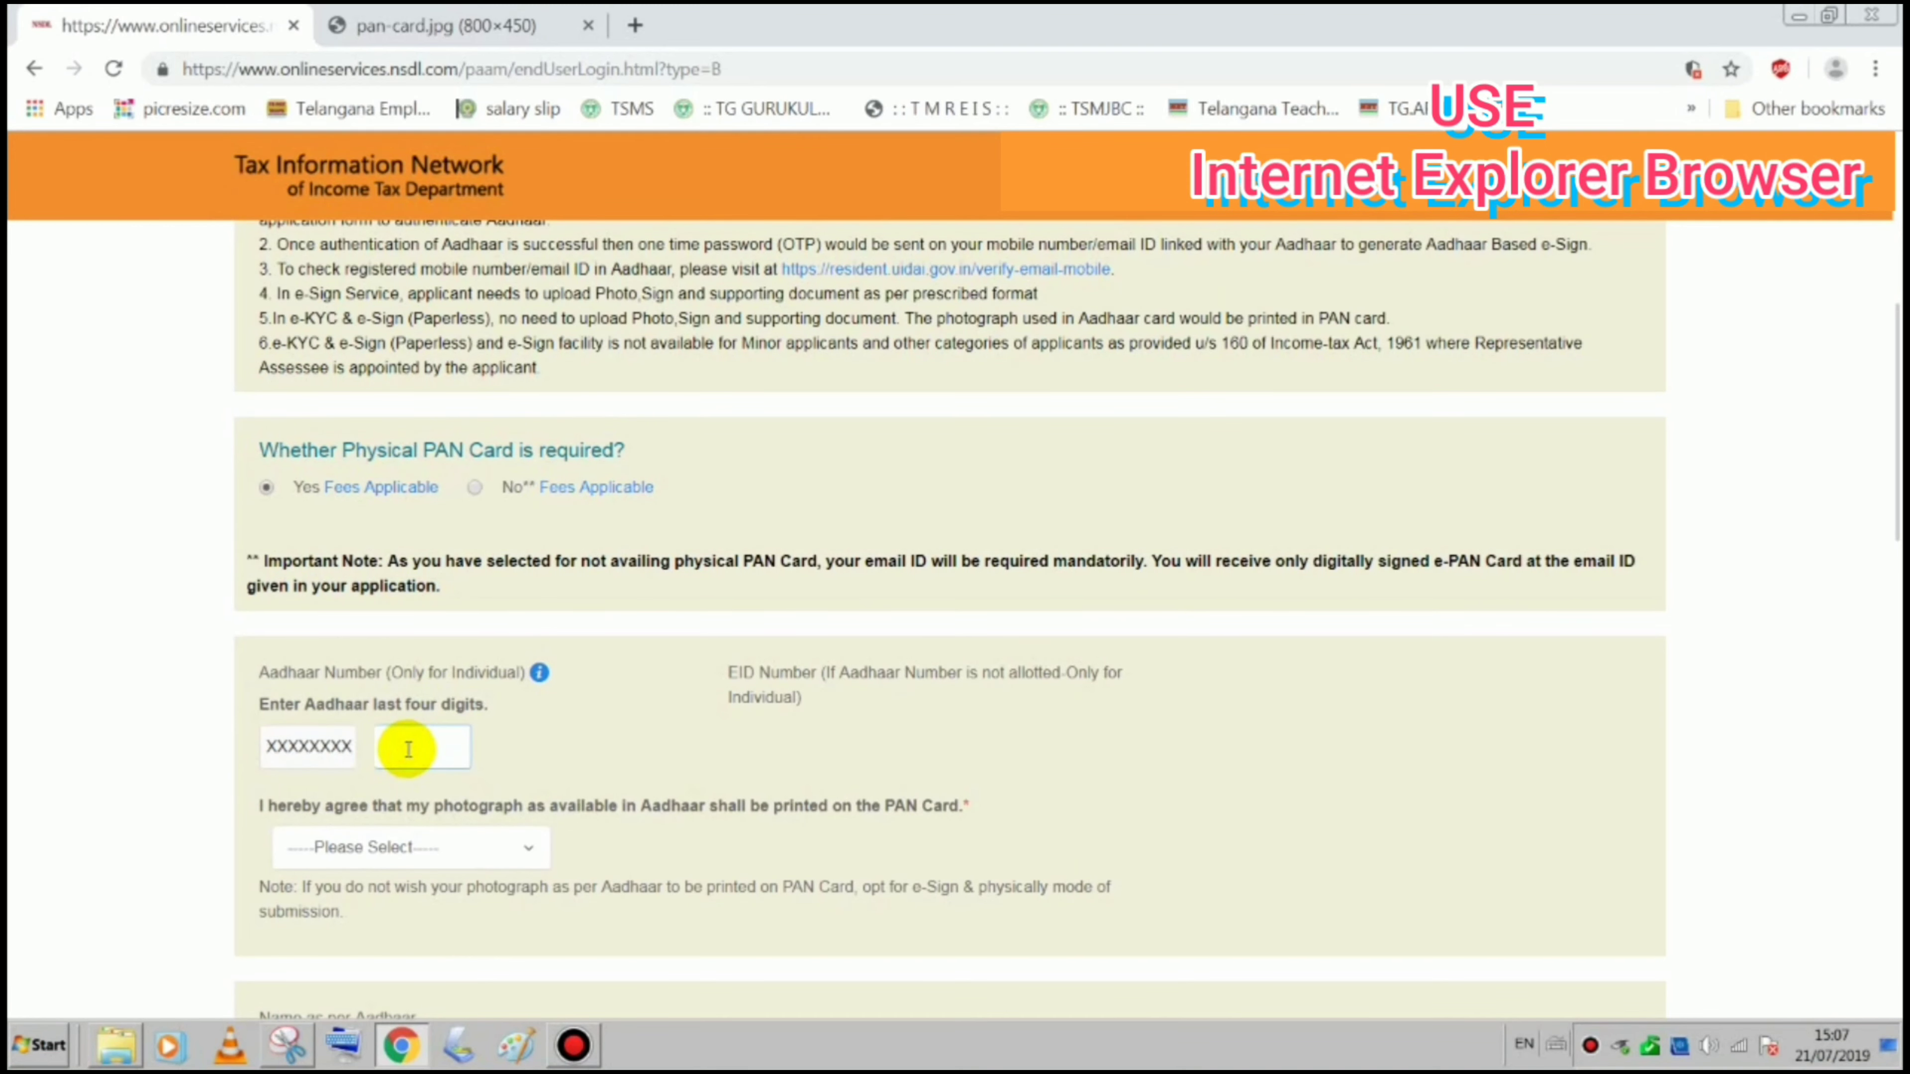
scroll(456, 835, "down", 1)
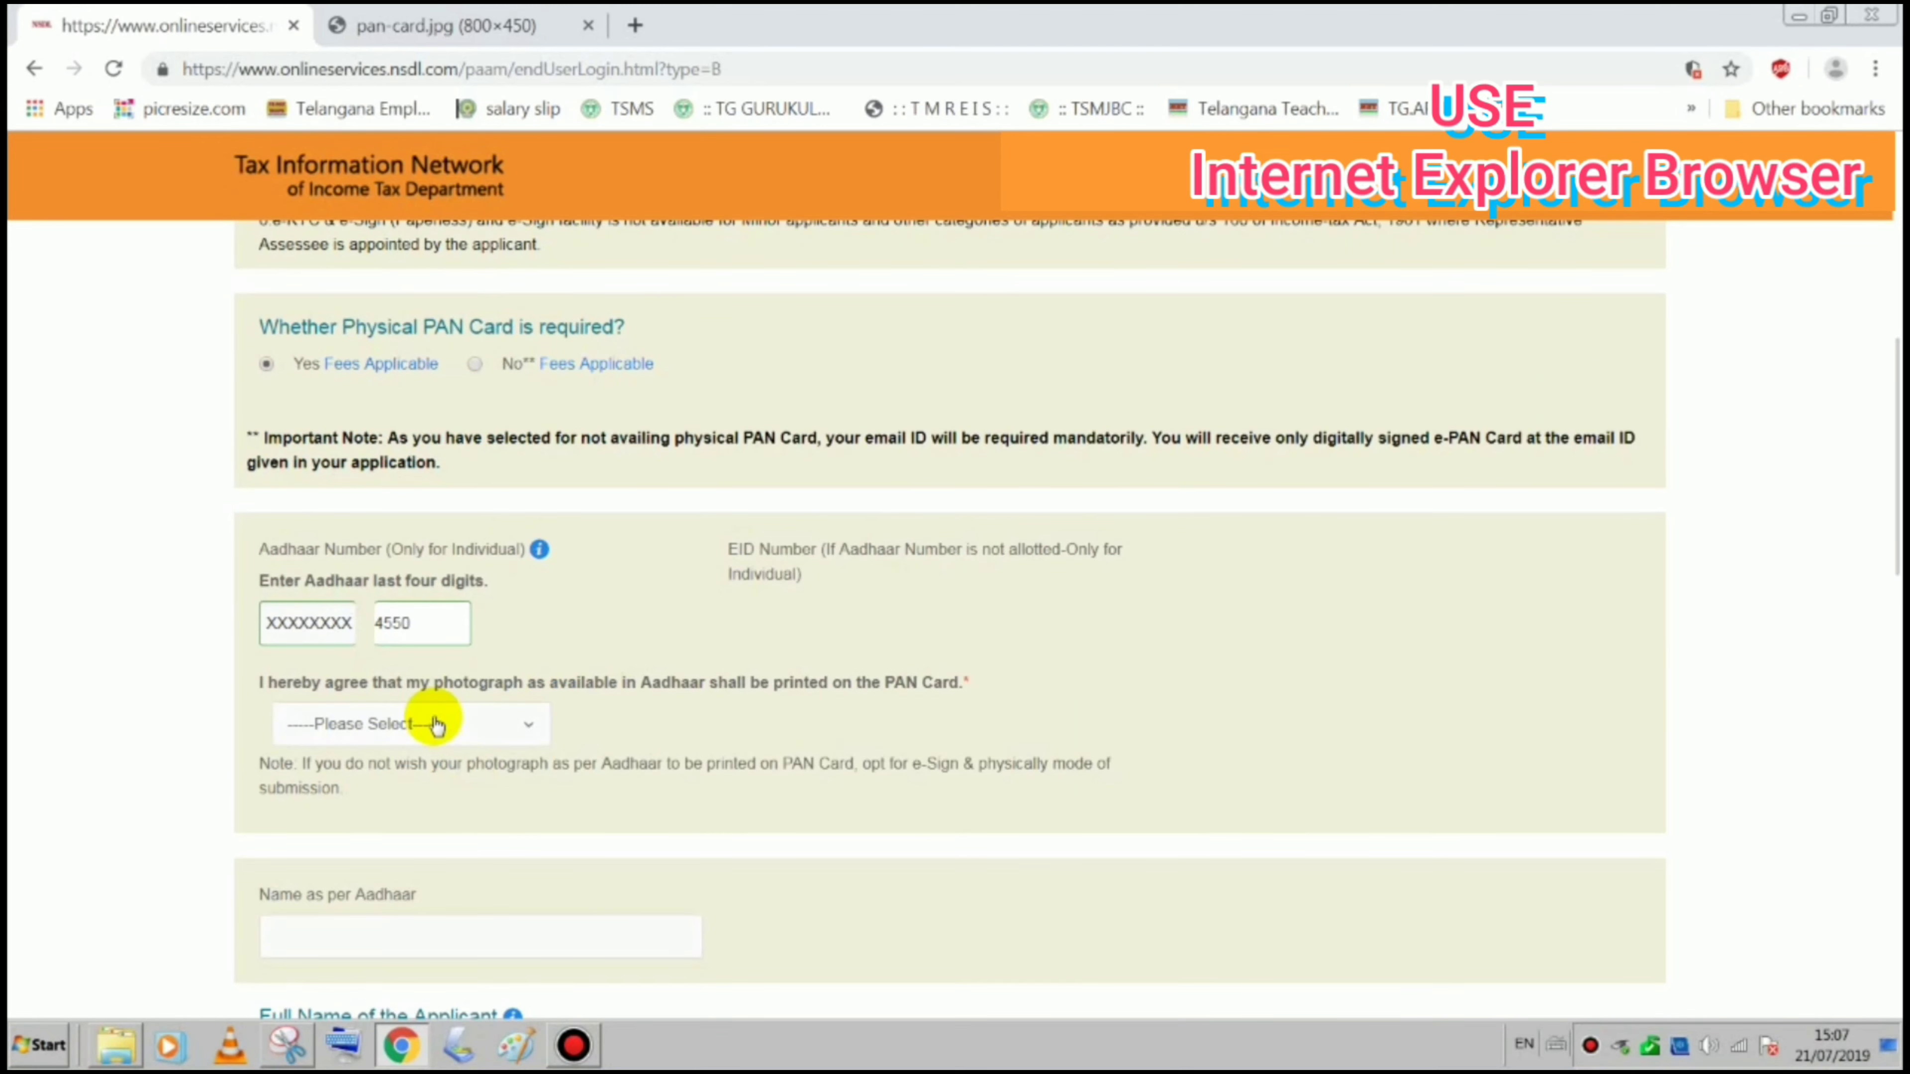
left_click(437, 726)
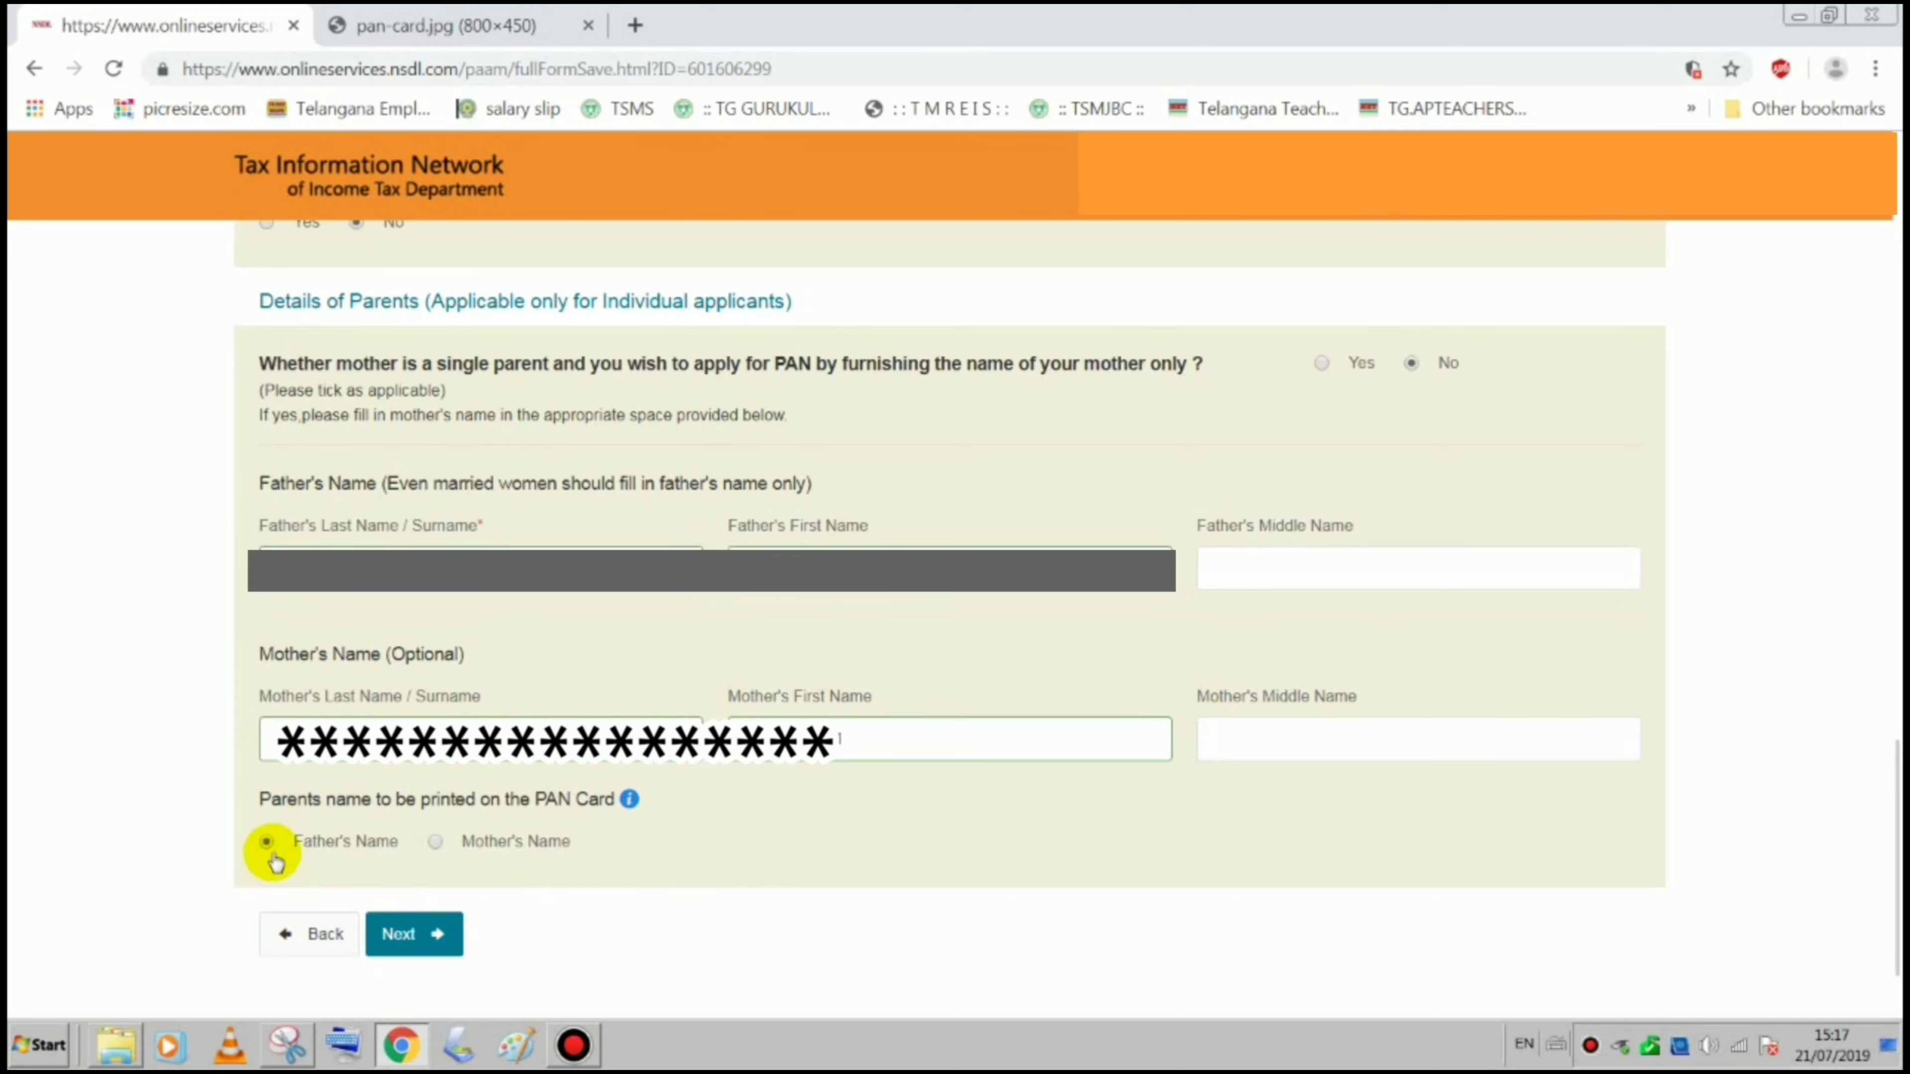
- Save the personal details and advance to the Contact & other details step
left_click(421, 933)
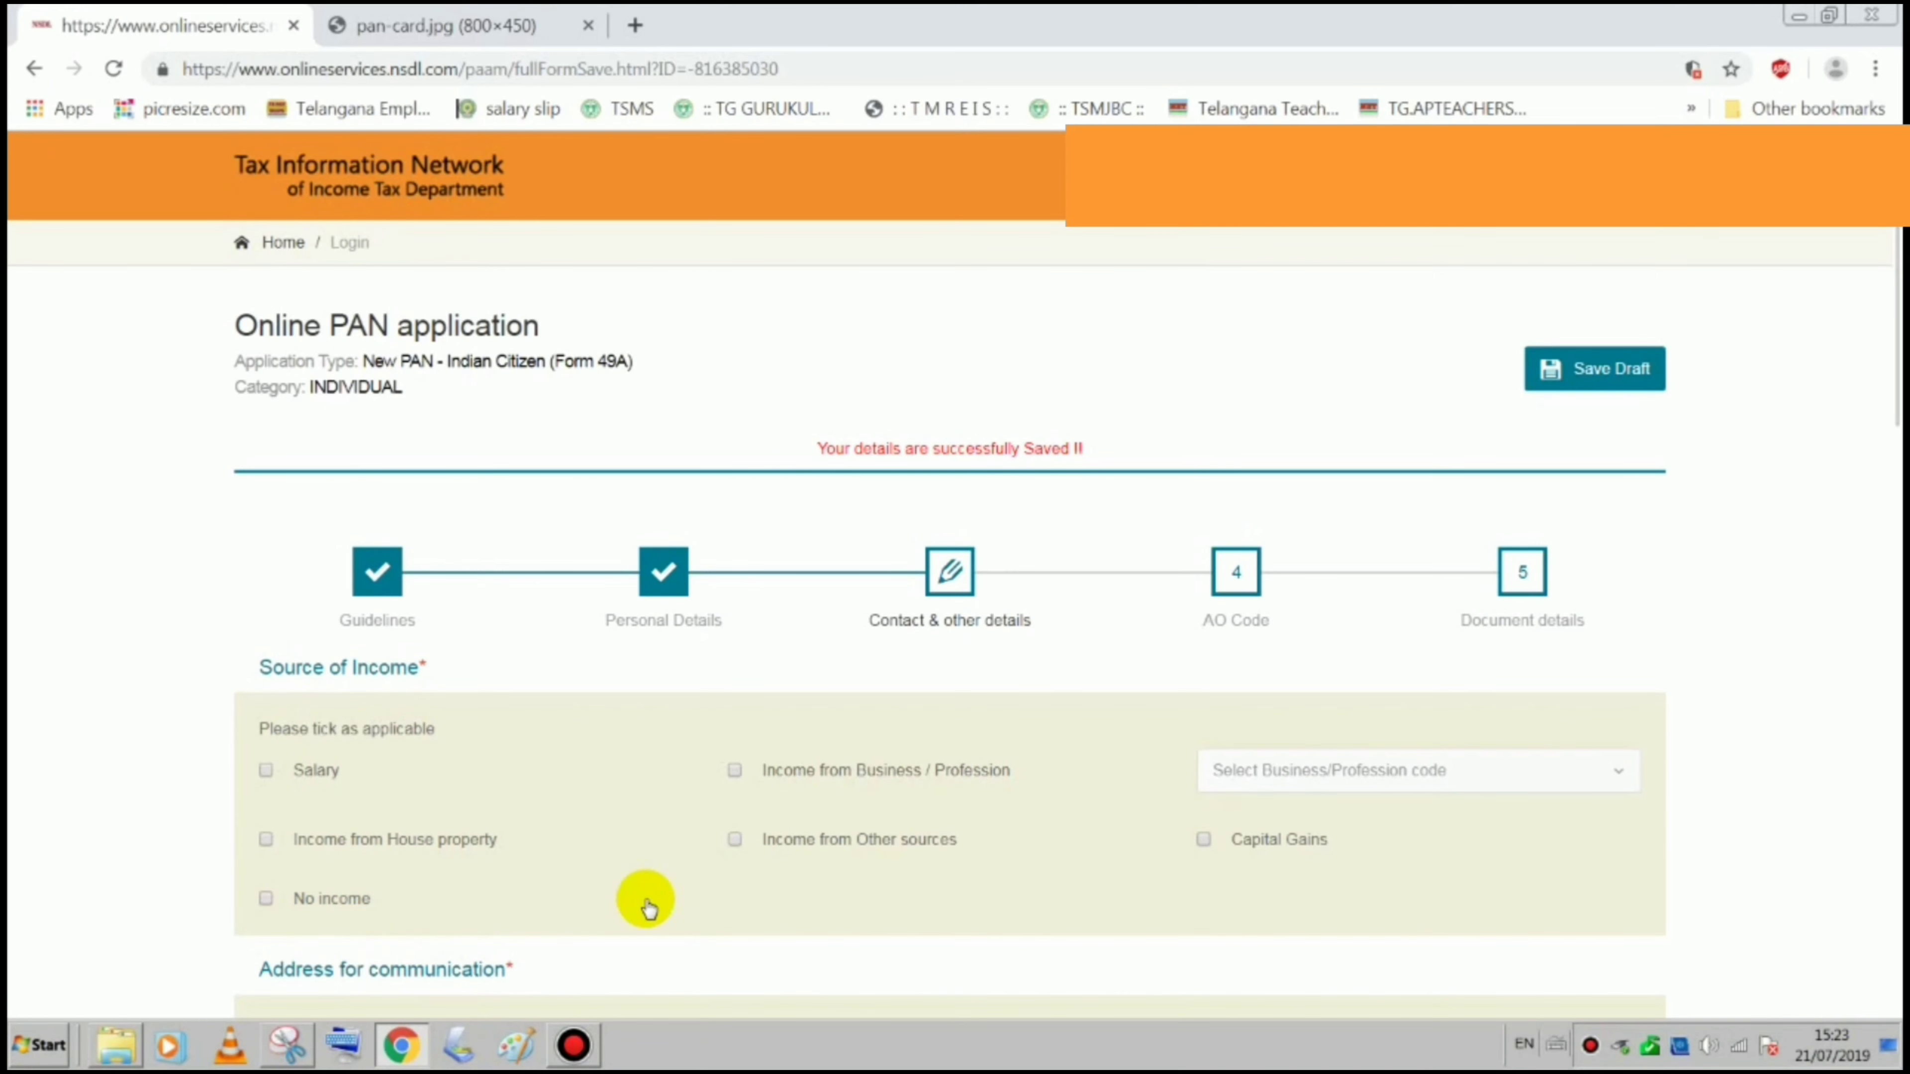
- Tick Income from Other sources as the income source and save the contact details as a draft
left_click(733, 840)
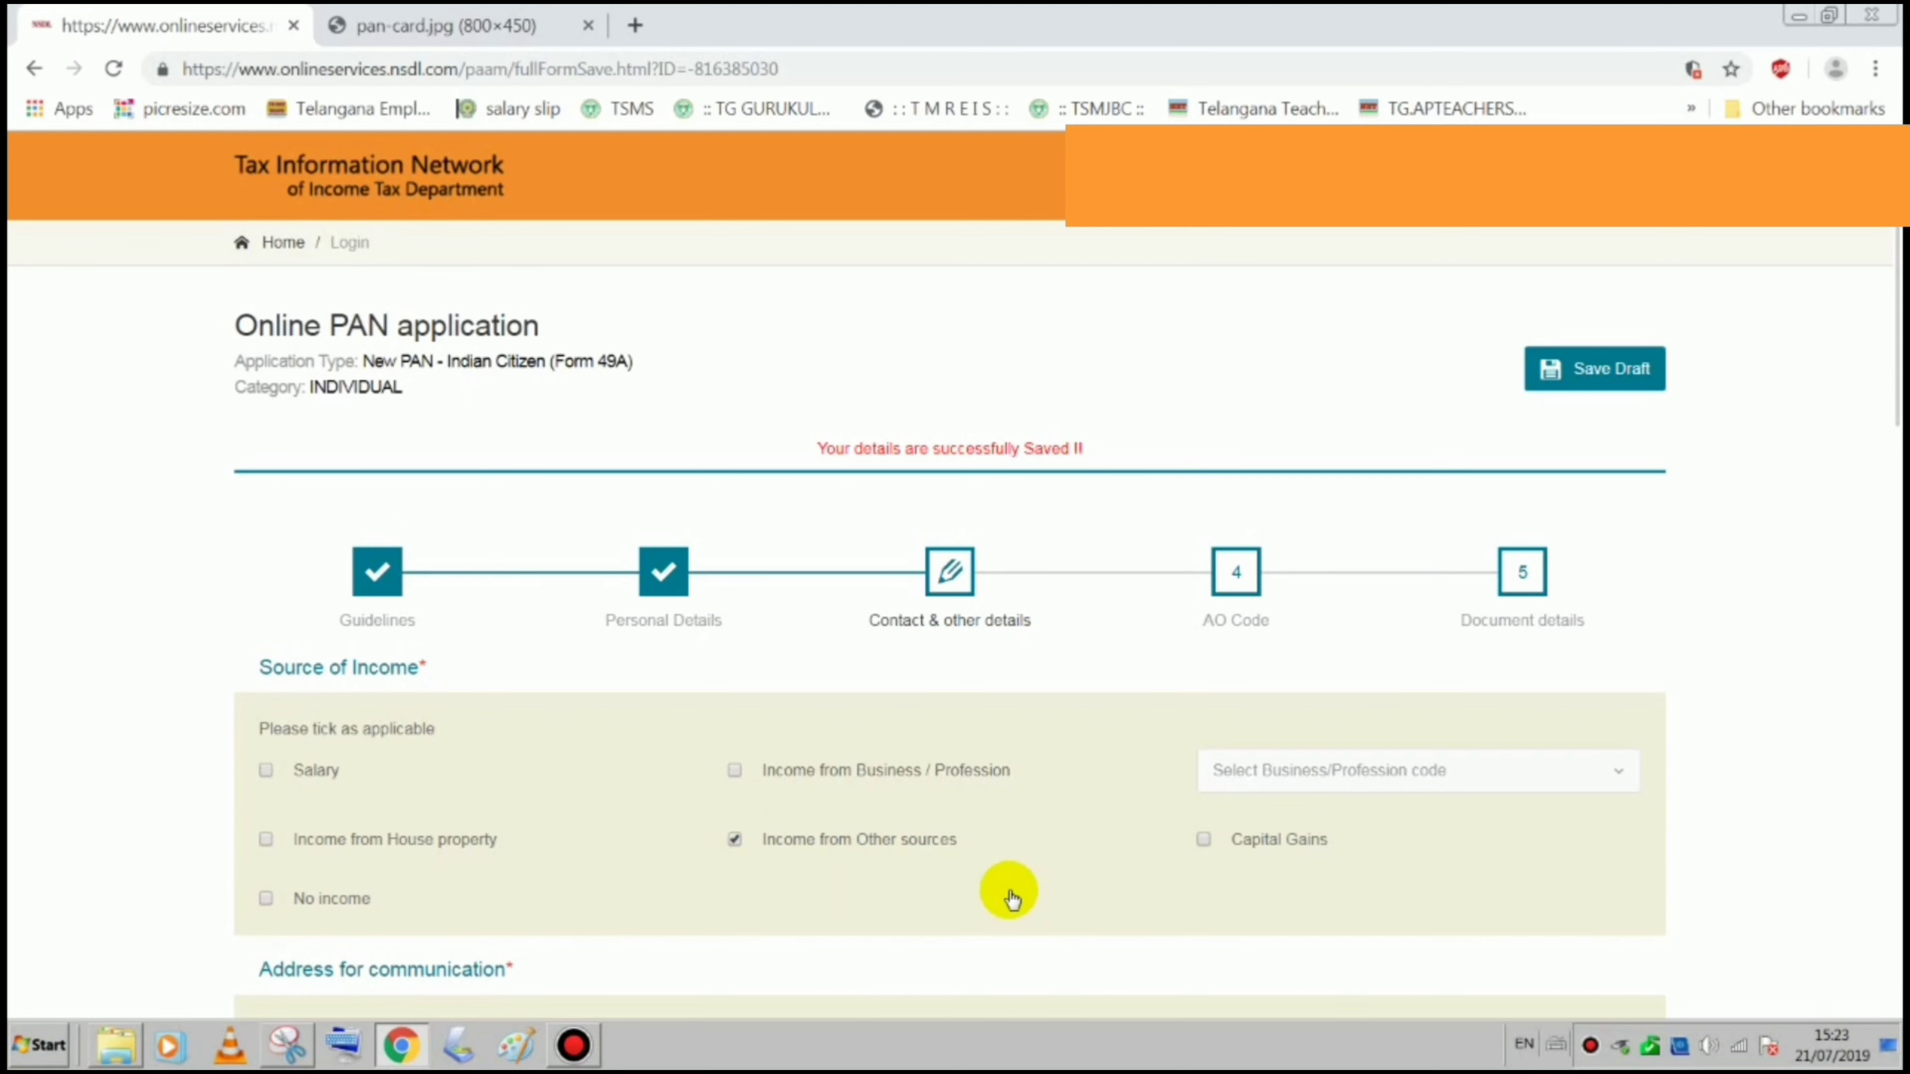
scroll(1014, 901, "down", 2)
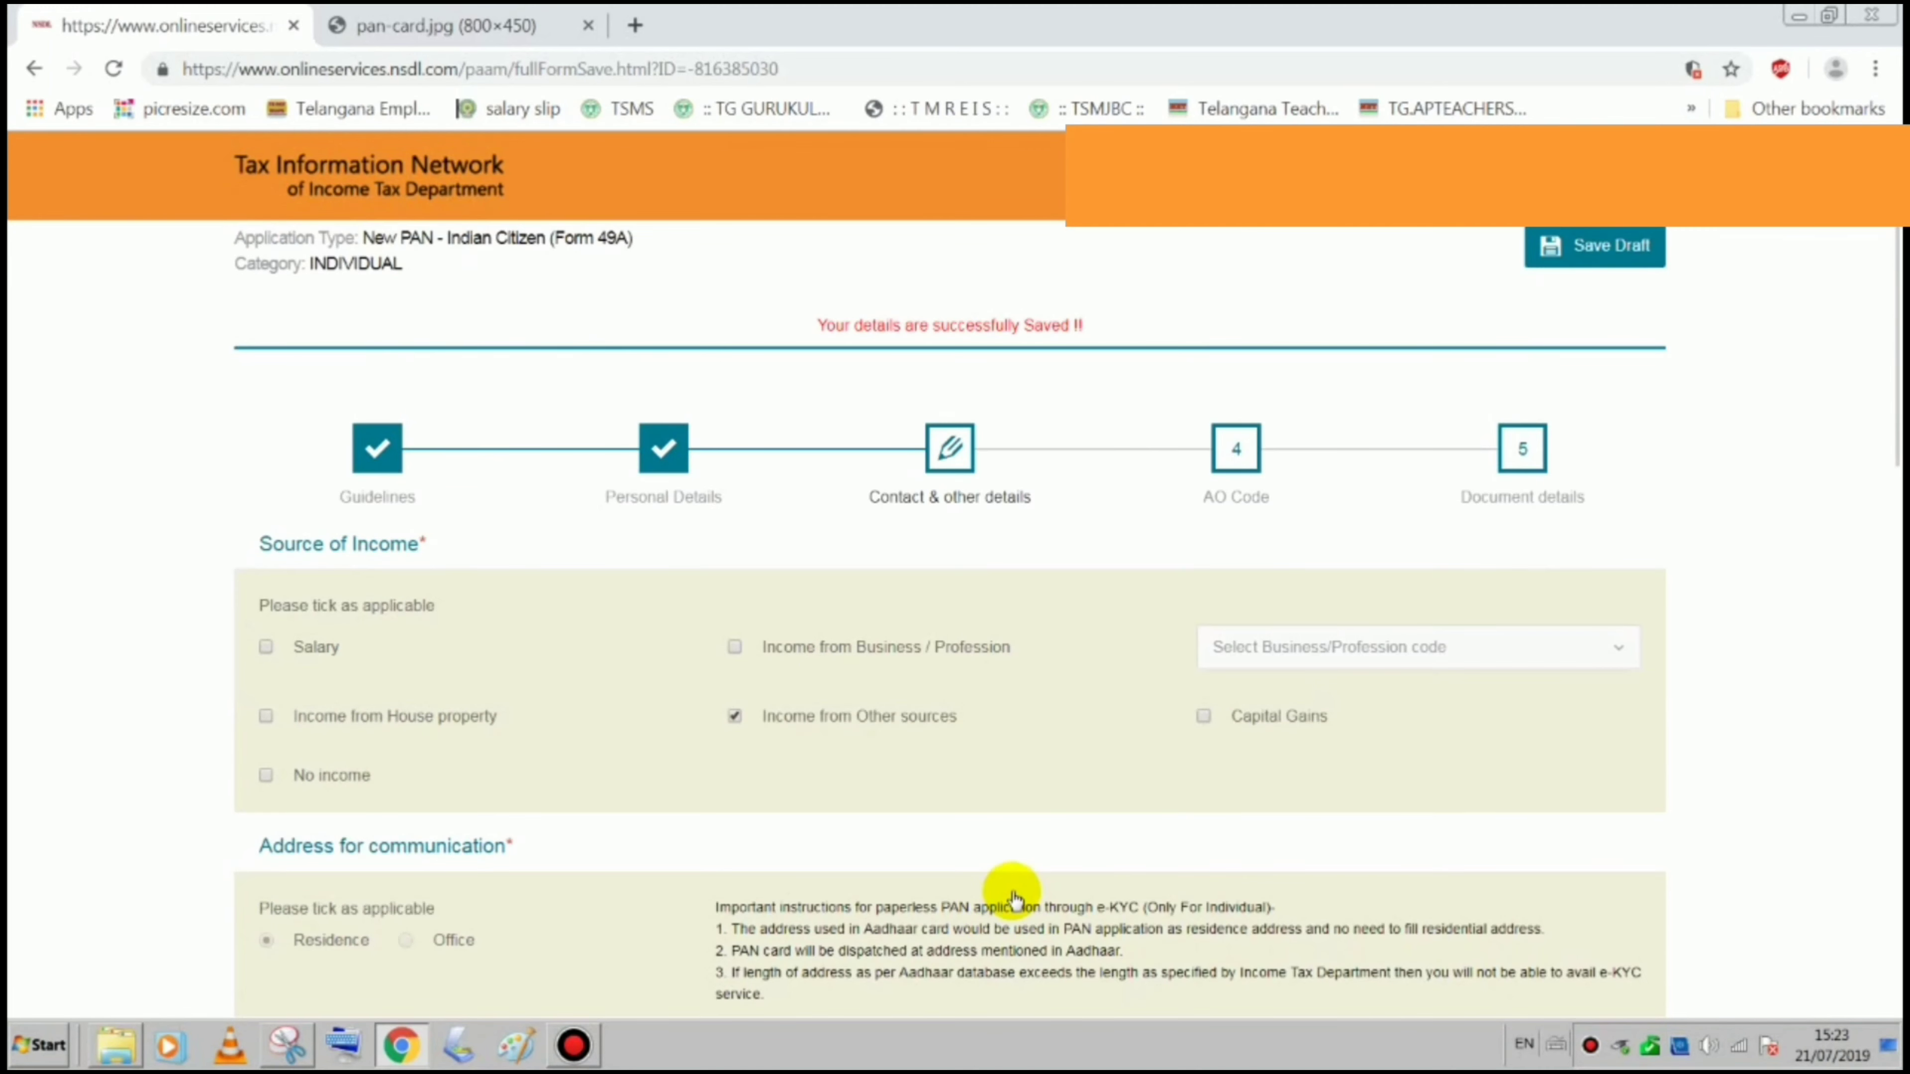
scroll(1015, 901, "down", 3)
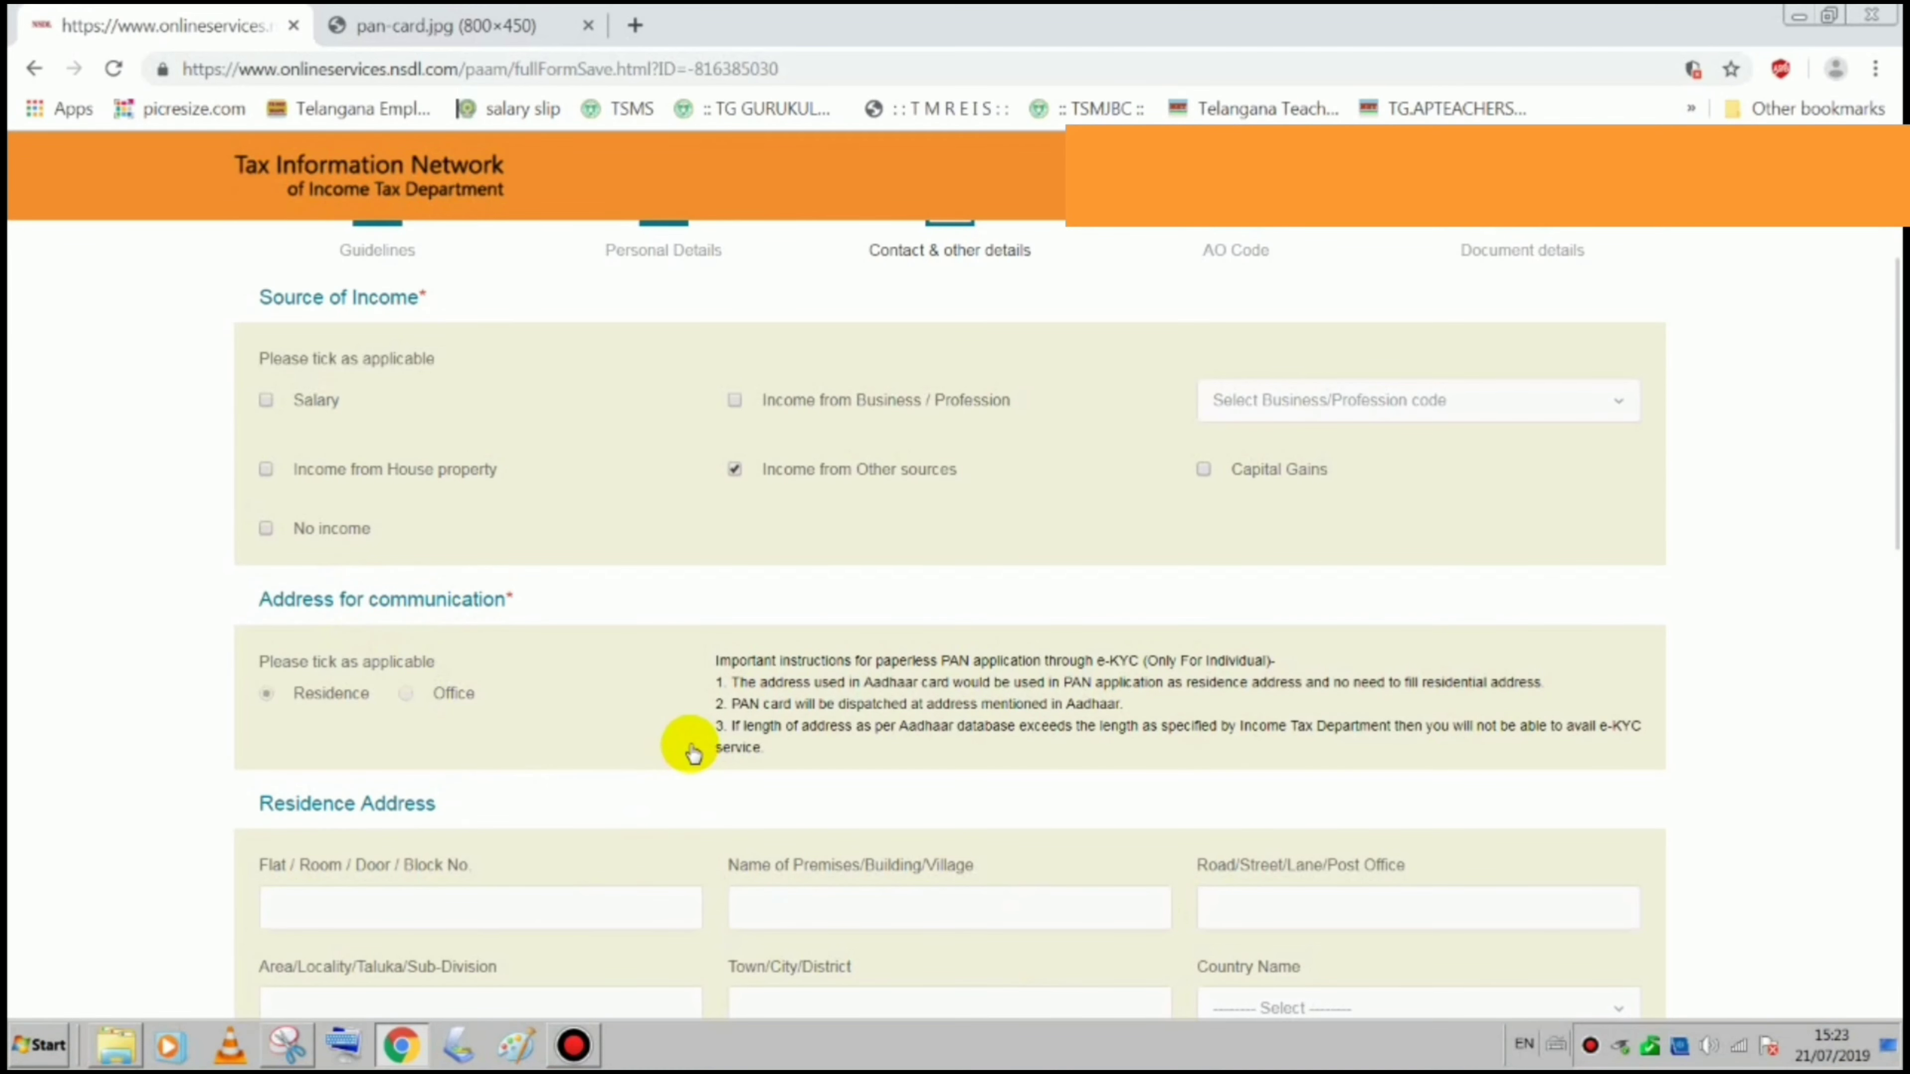
scroll(670, 752, "down", 3)
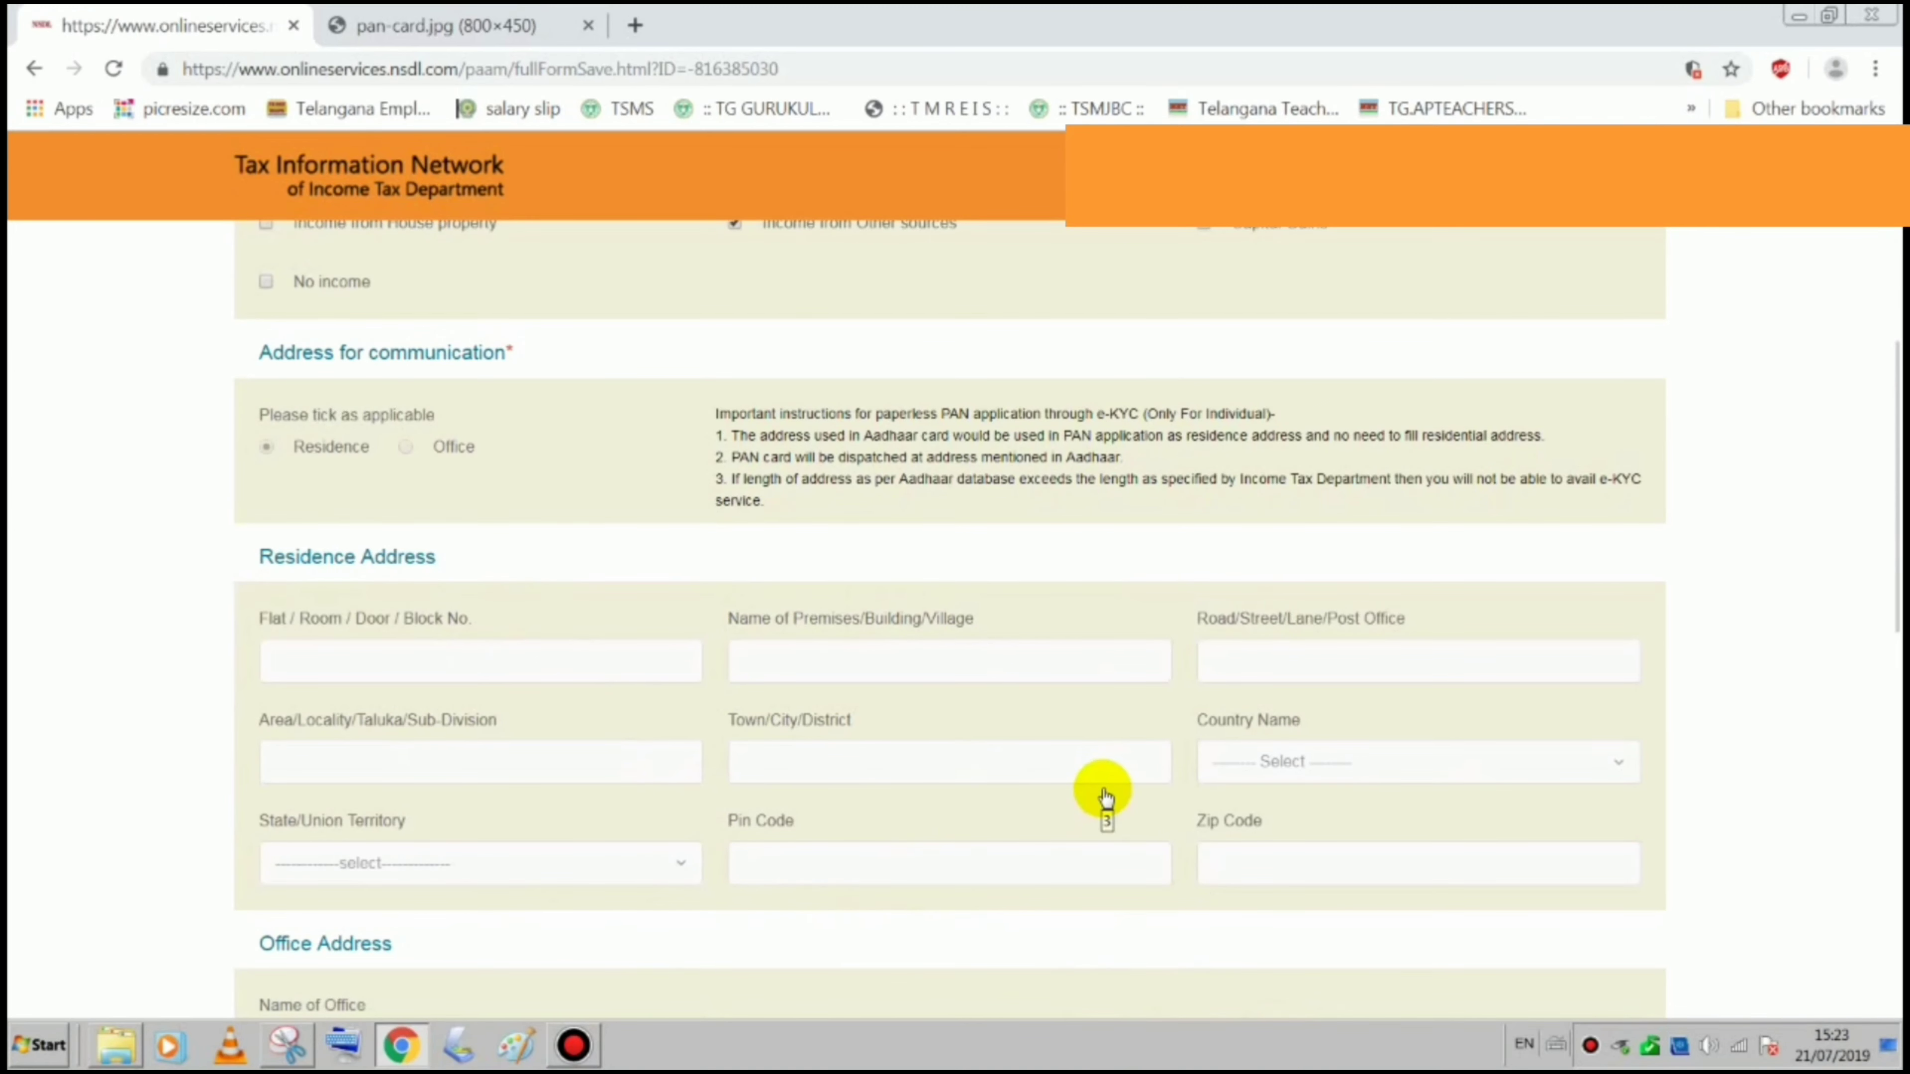
scroll(1105, 797, "down", 6)
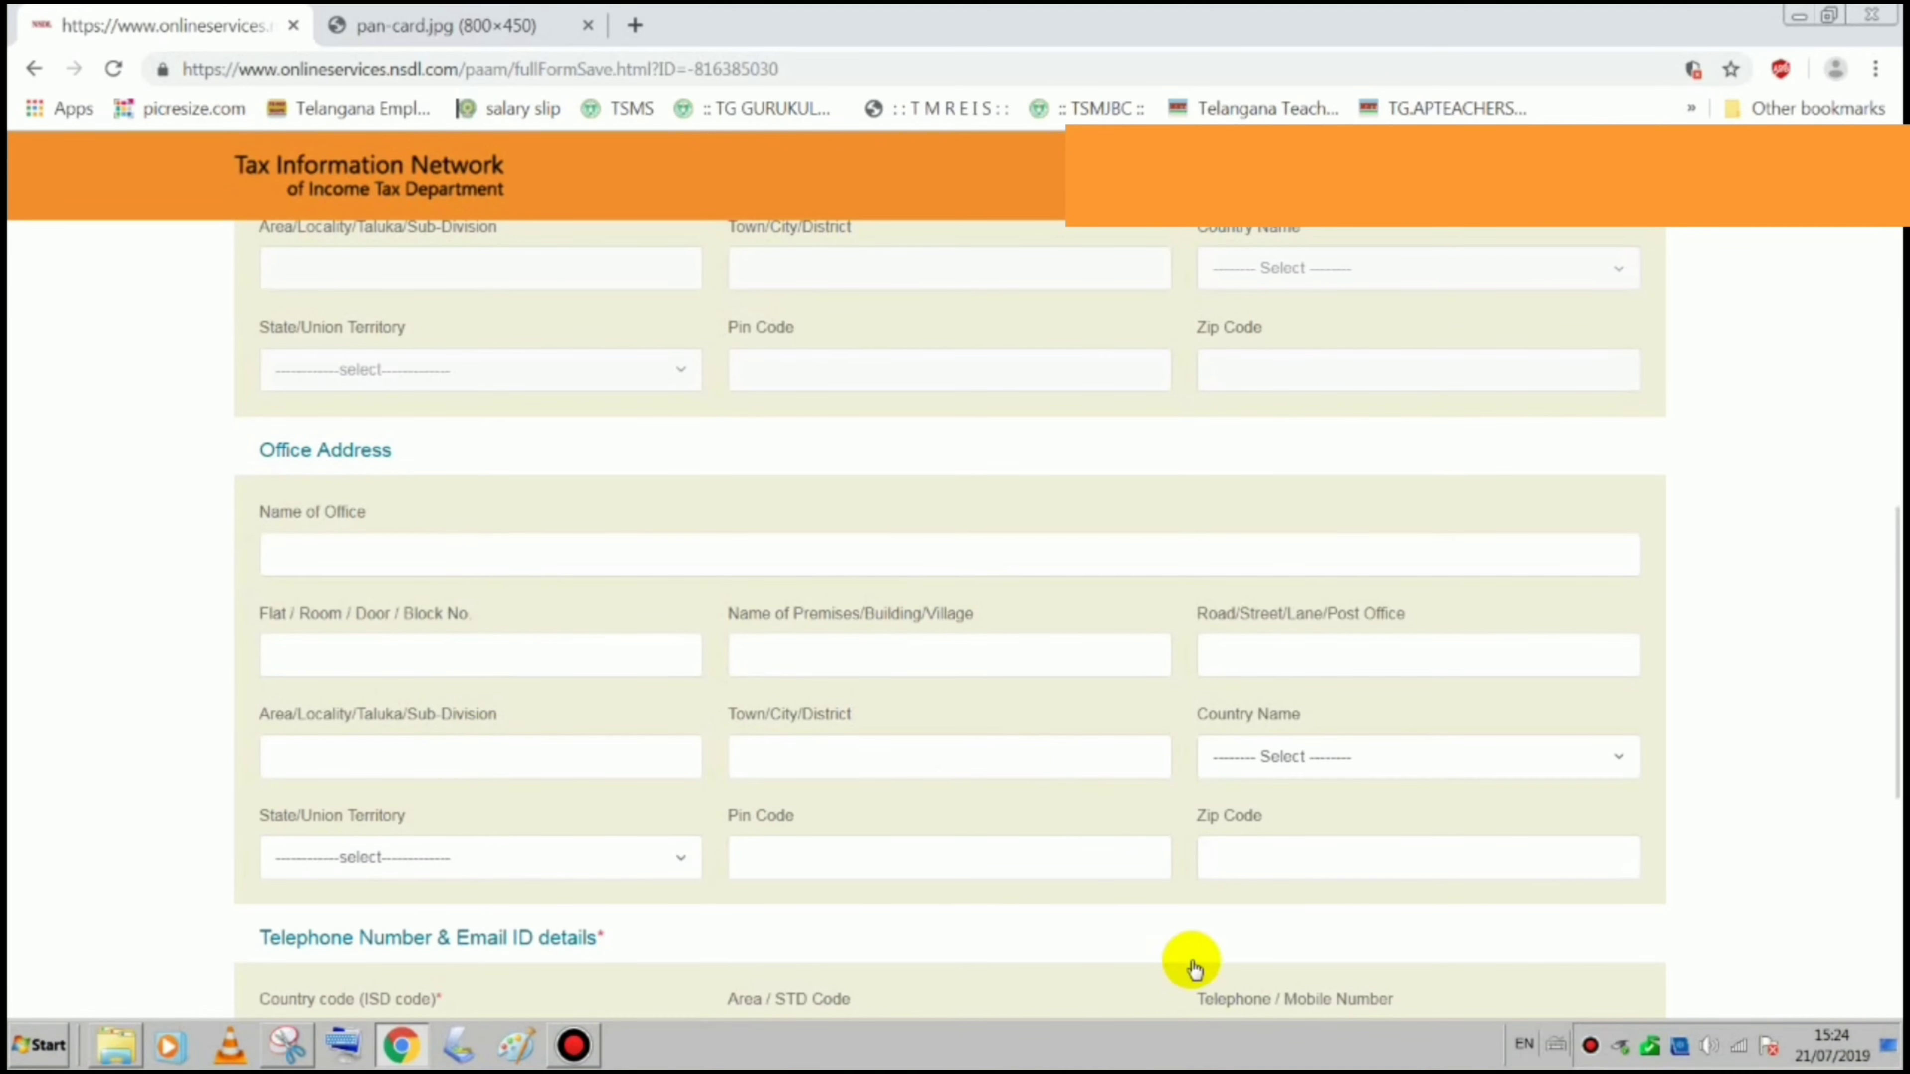
scroll(1083, 688, "up", 5)
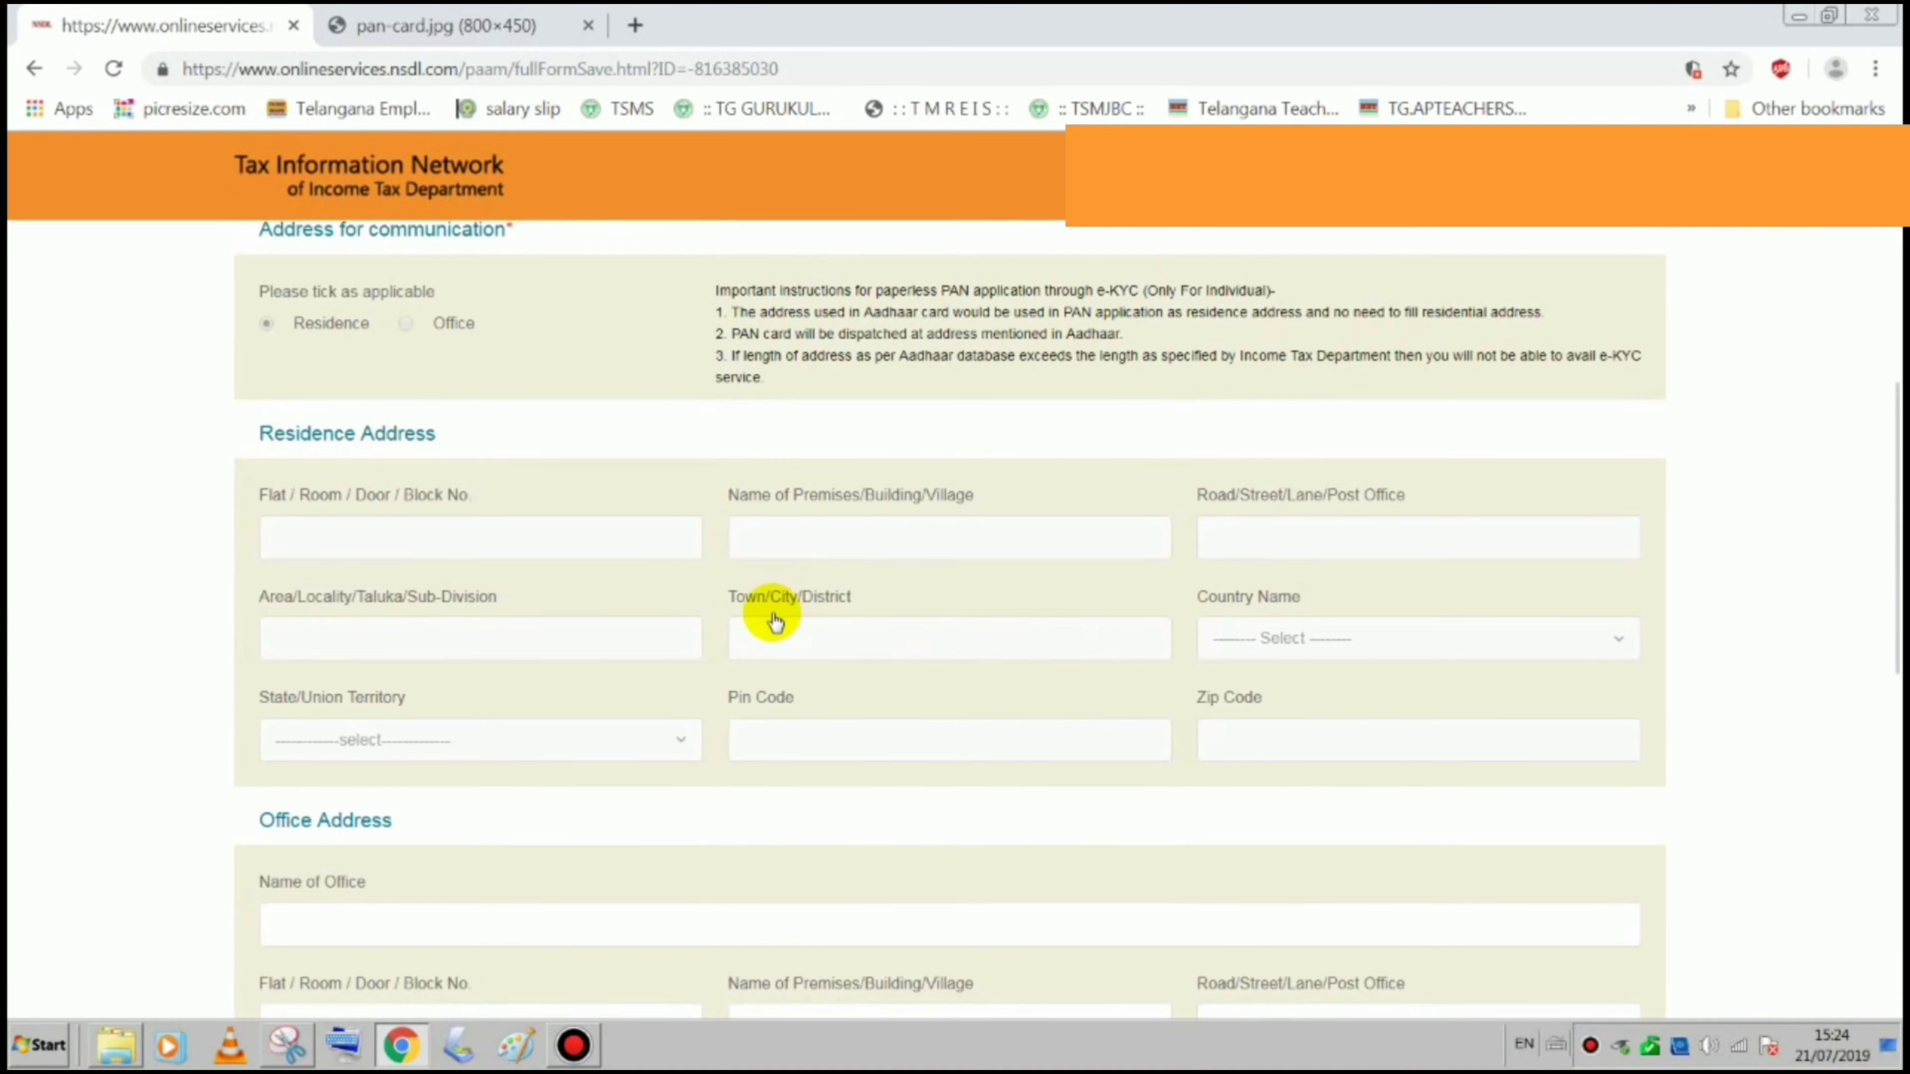
left_click_drag(1098, 888, 1009, 756)
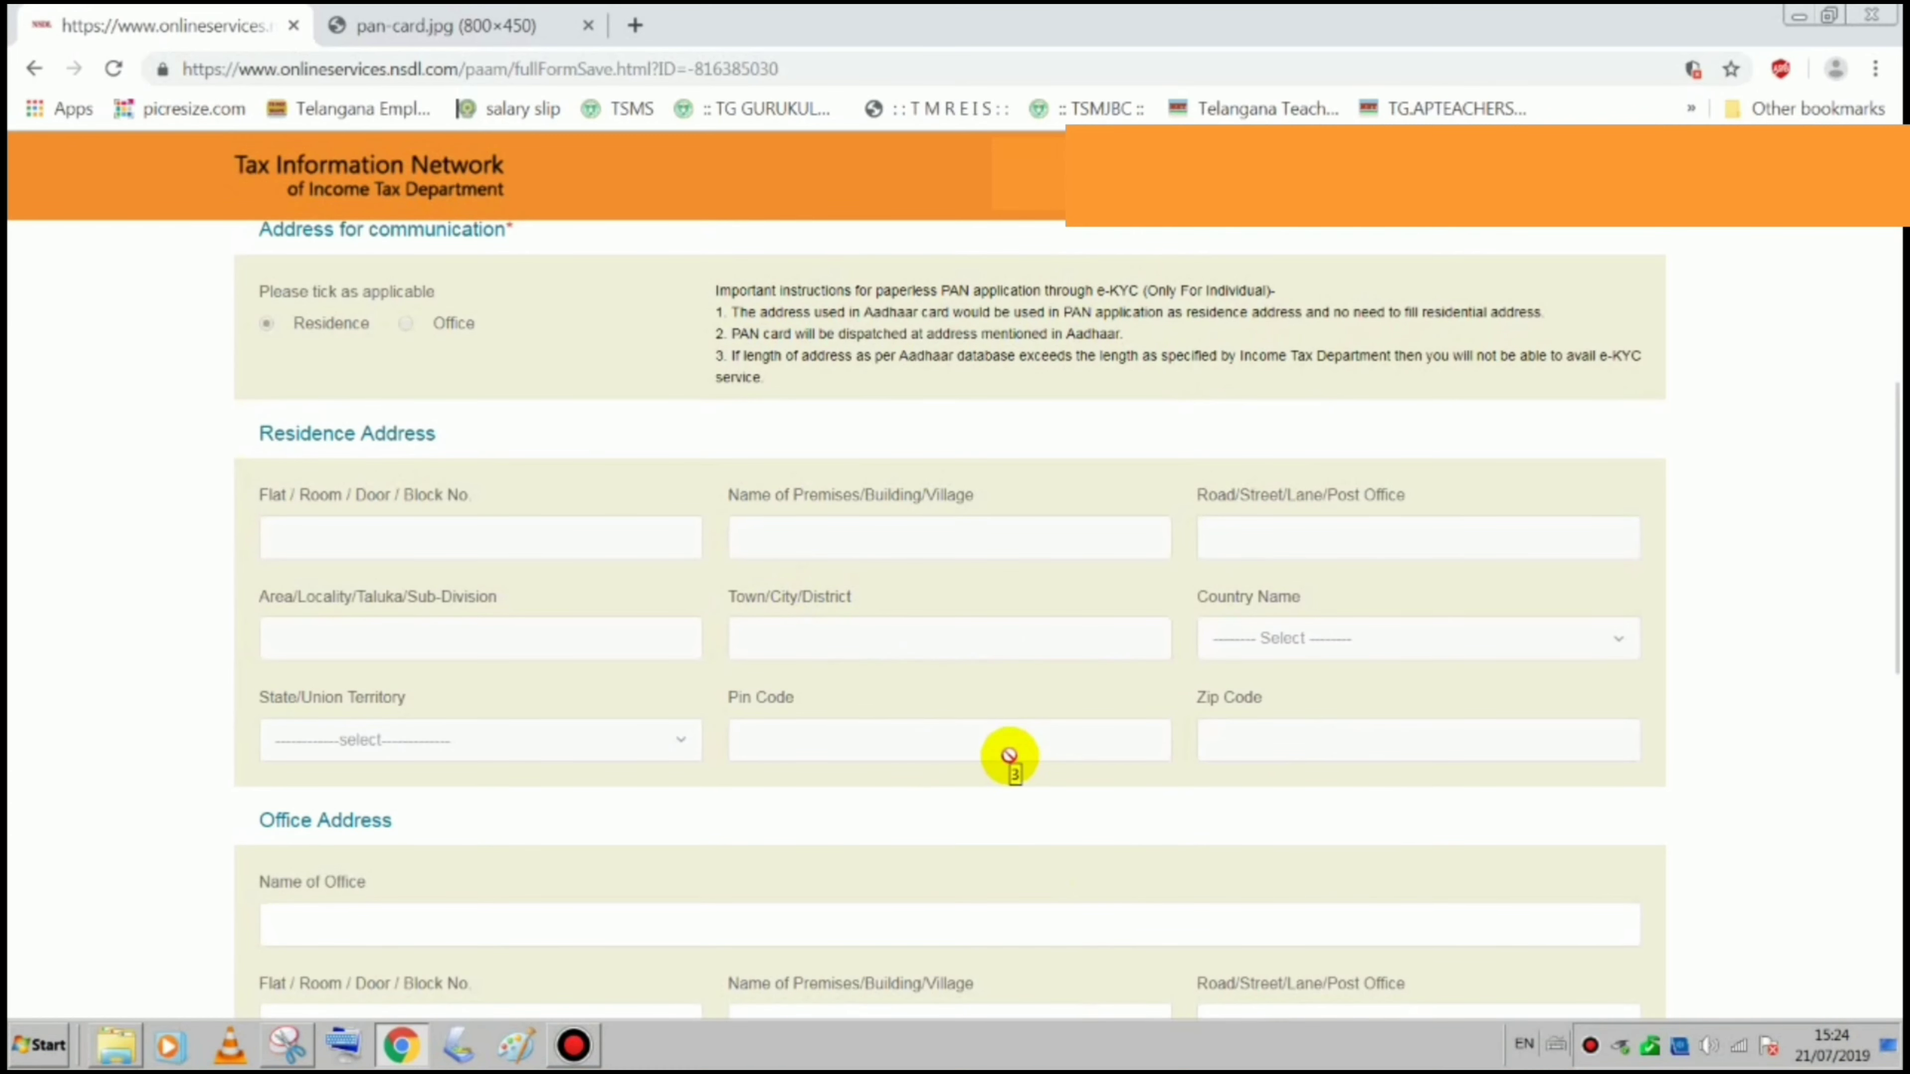
scroll(1009, 756, "down", 2)
scroll(767, 858, "up", 11)
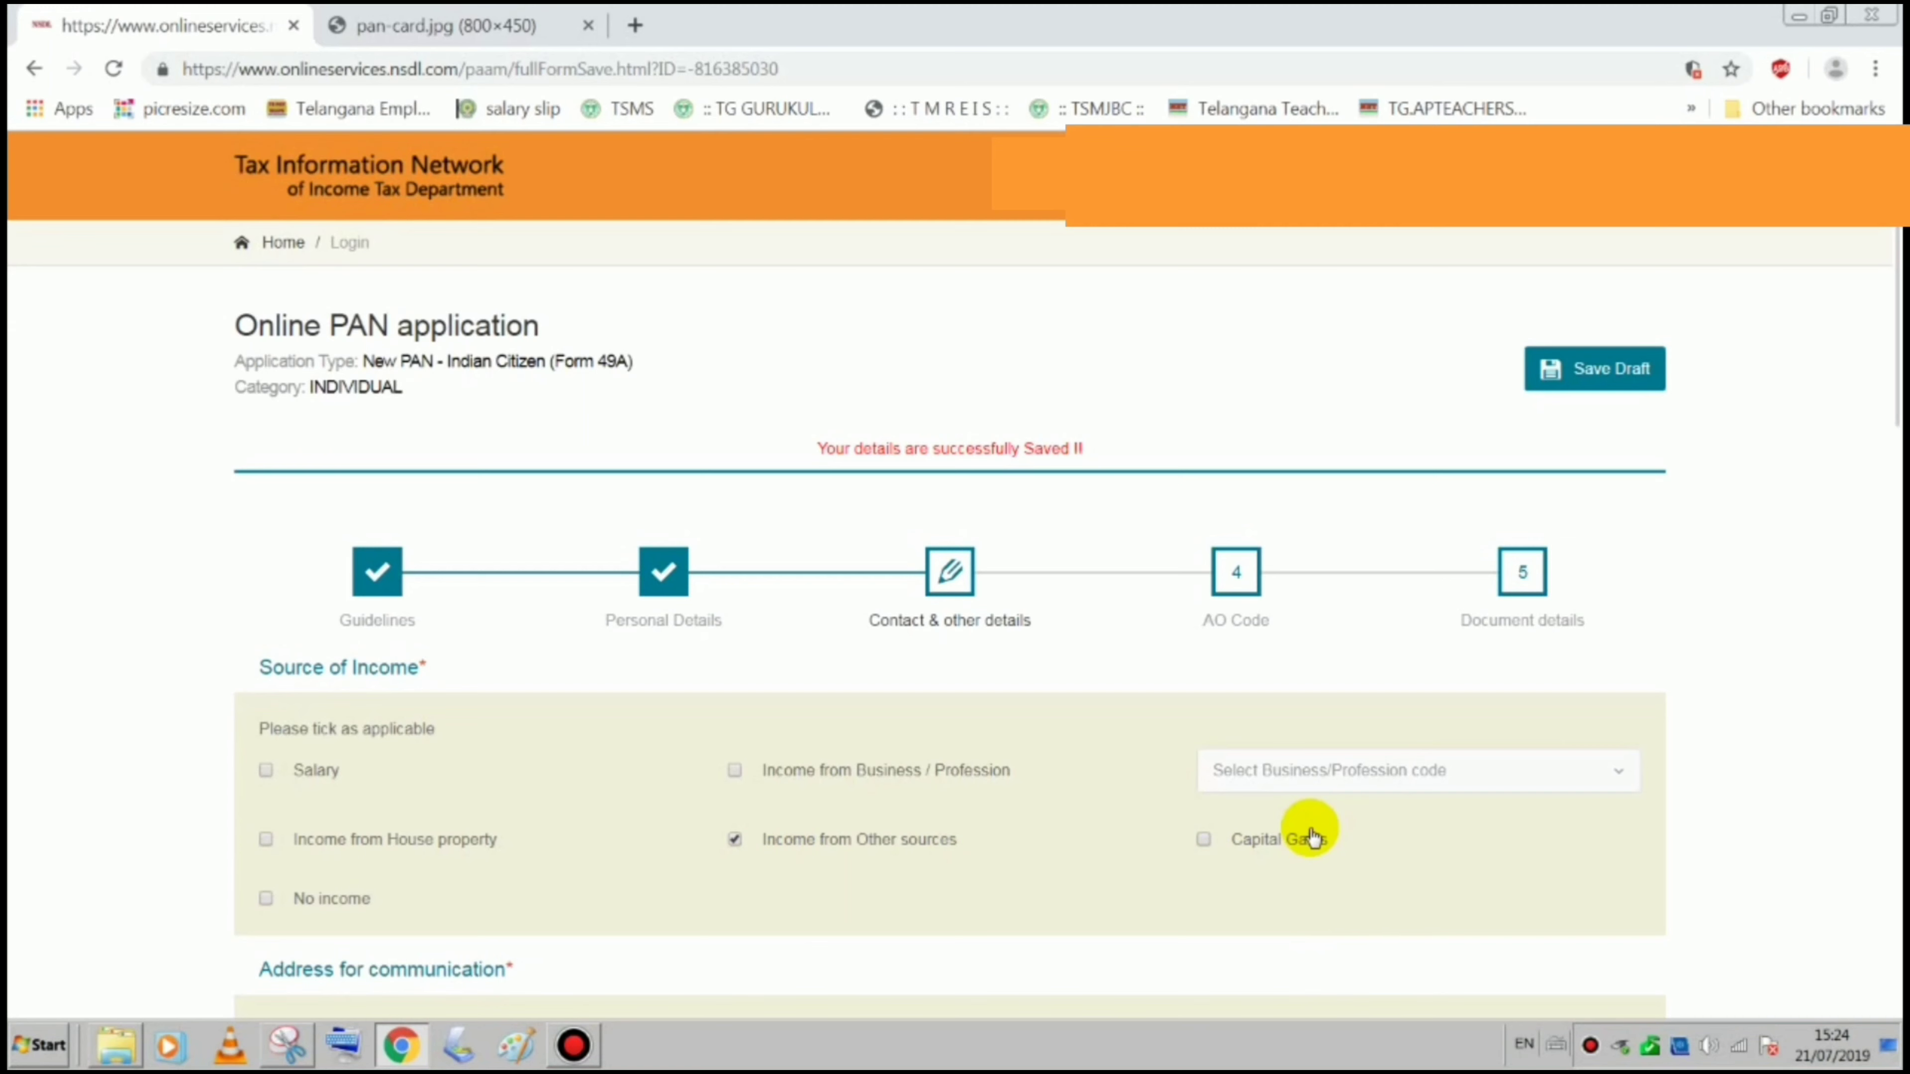
left_click(1622, 368)
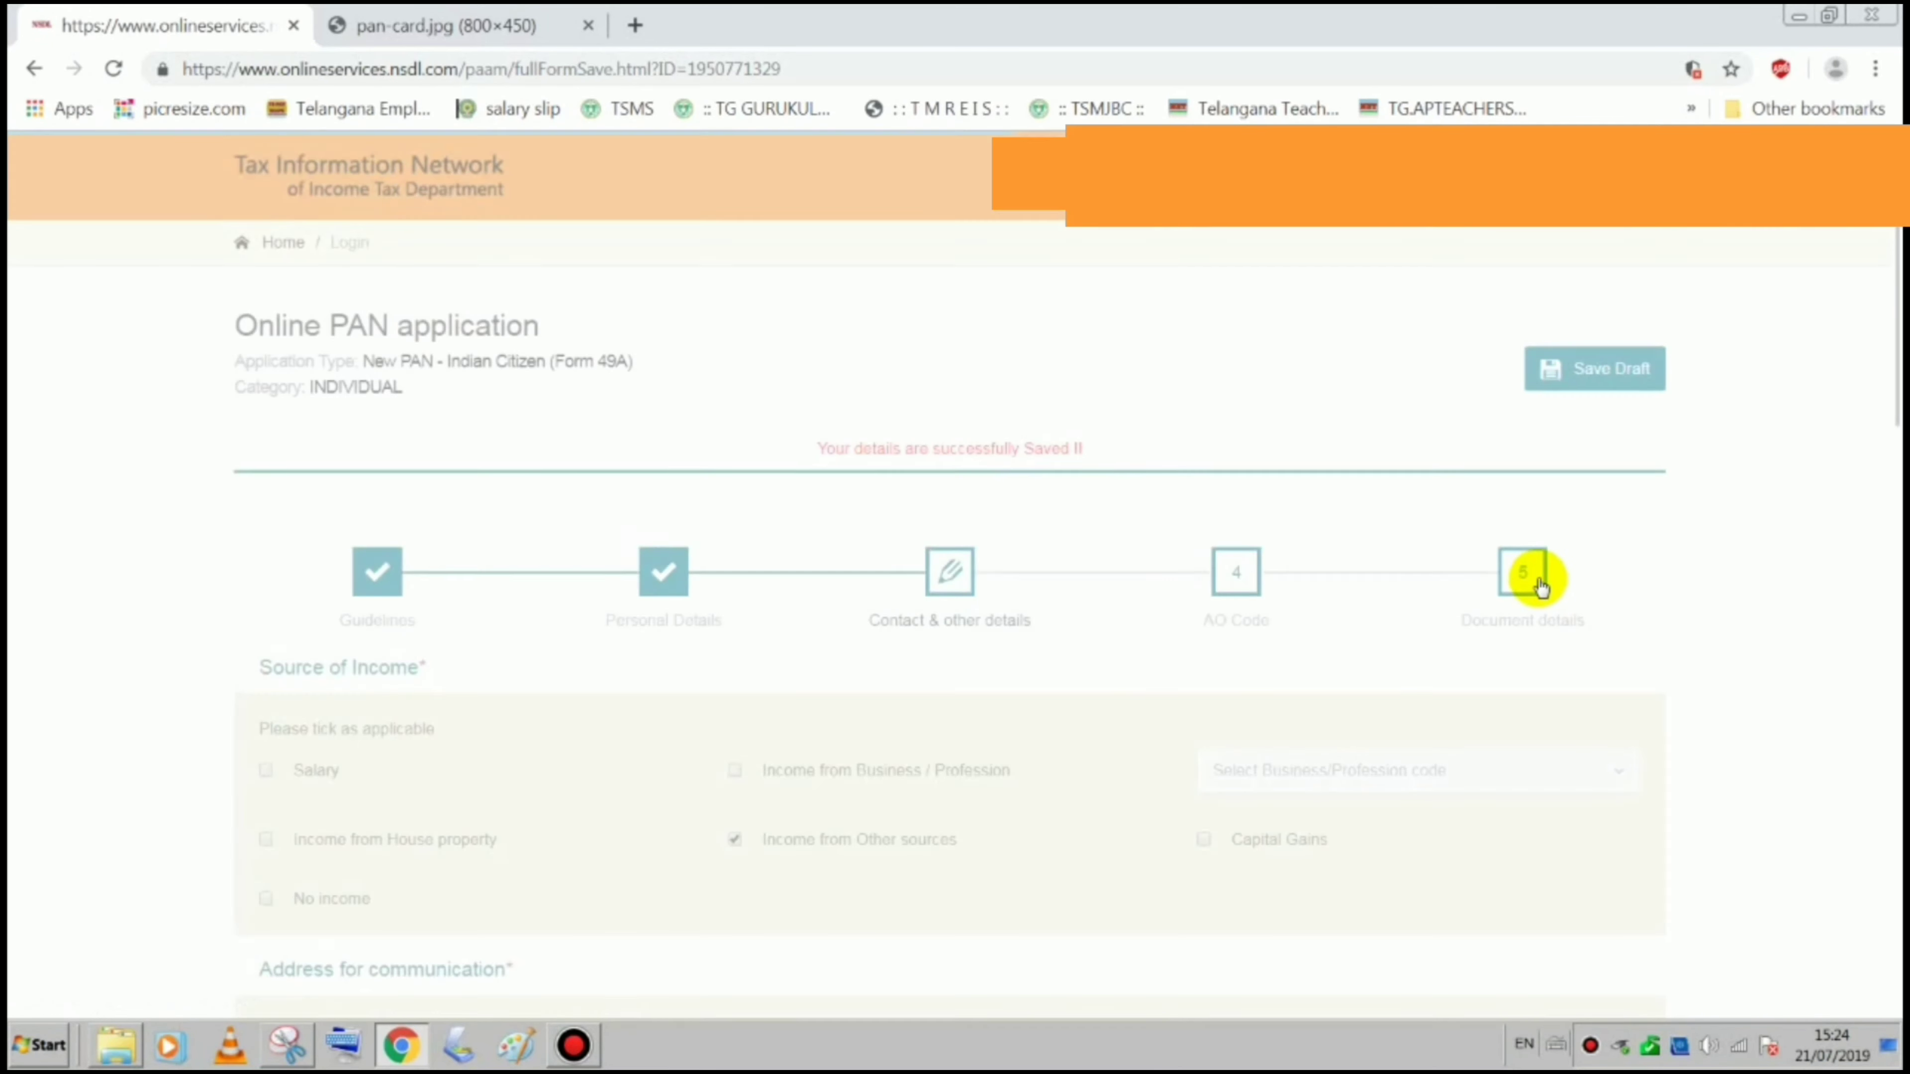
scroll(1538, 583, "down", 20)
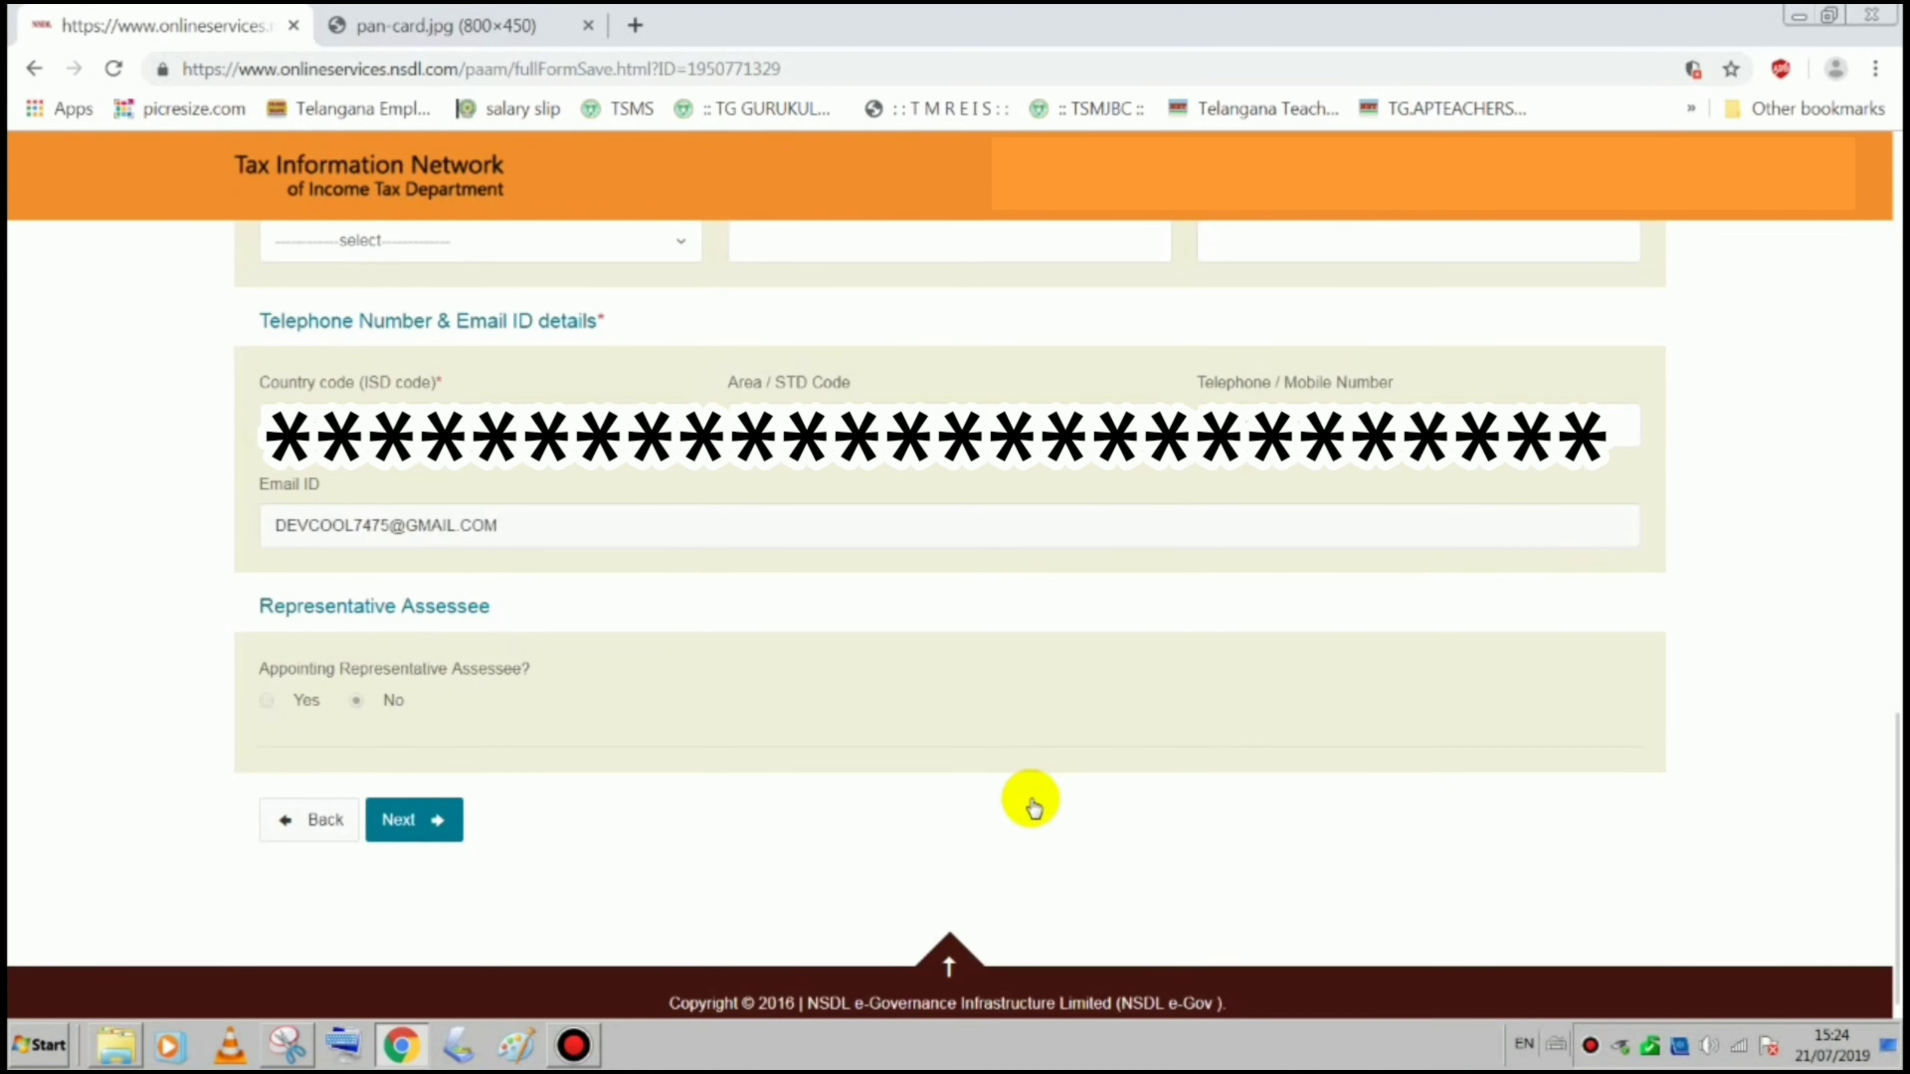
- Go to the AO code step and look up Indian-citizen codes for state TELANGANA
left_click(413, 818)
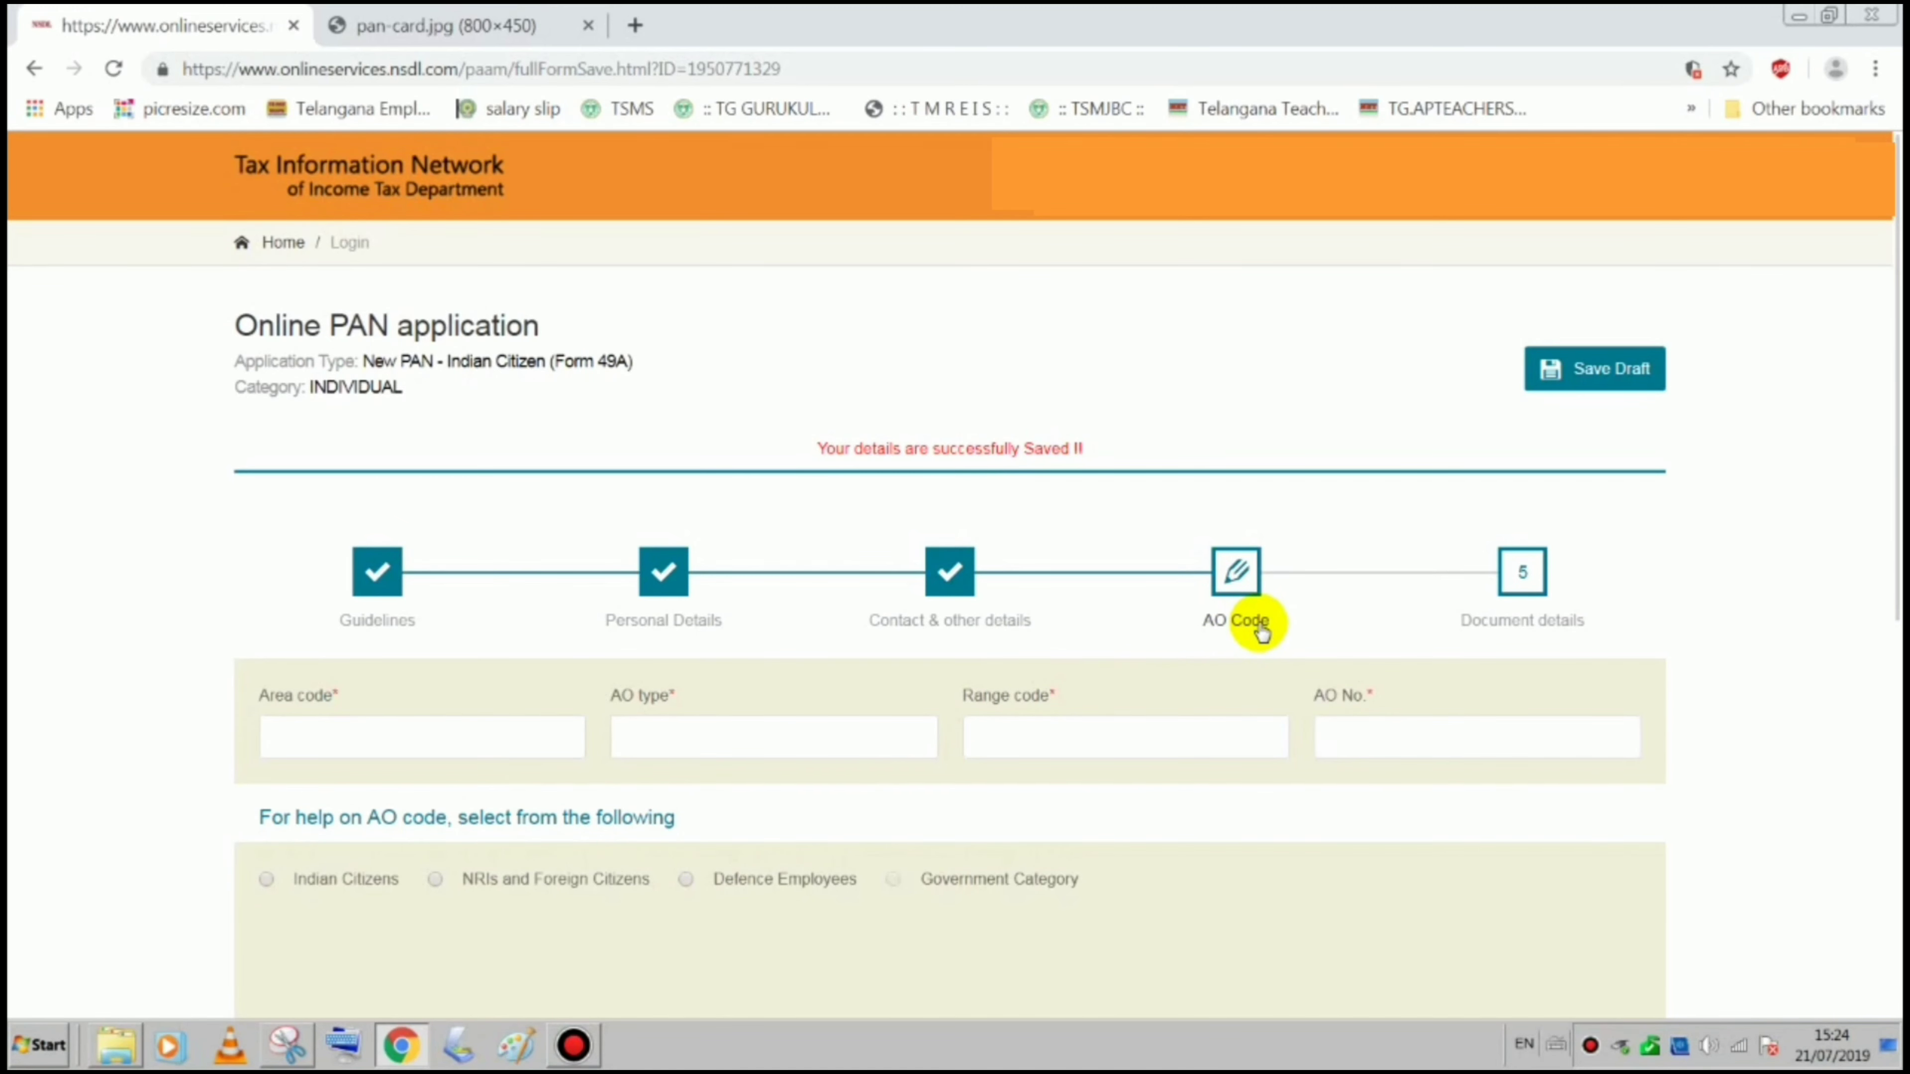
scroll(1261, 634, "down", 2)
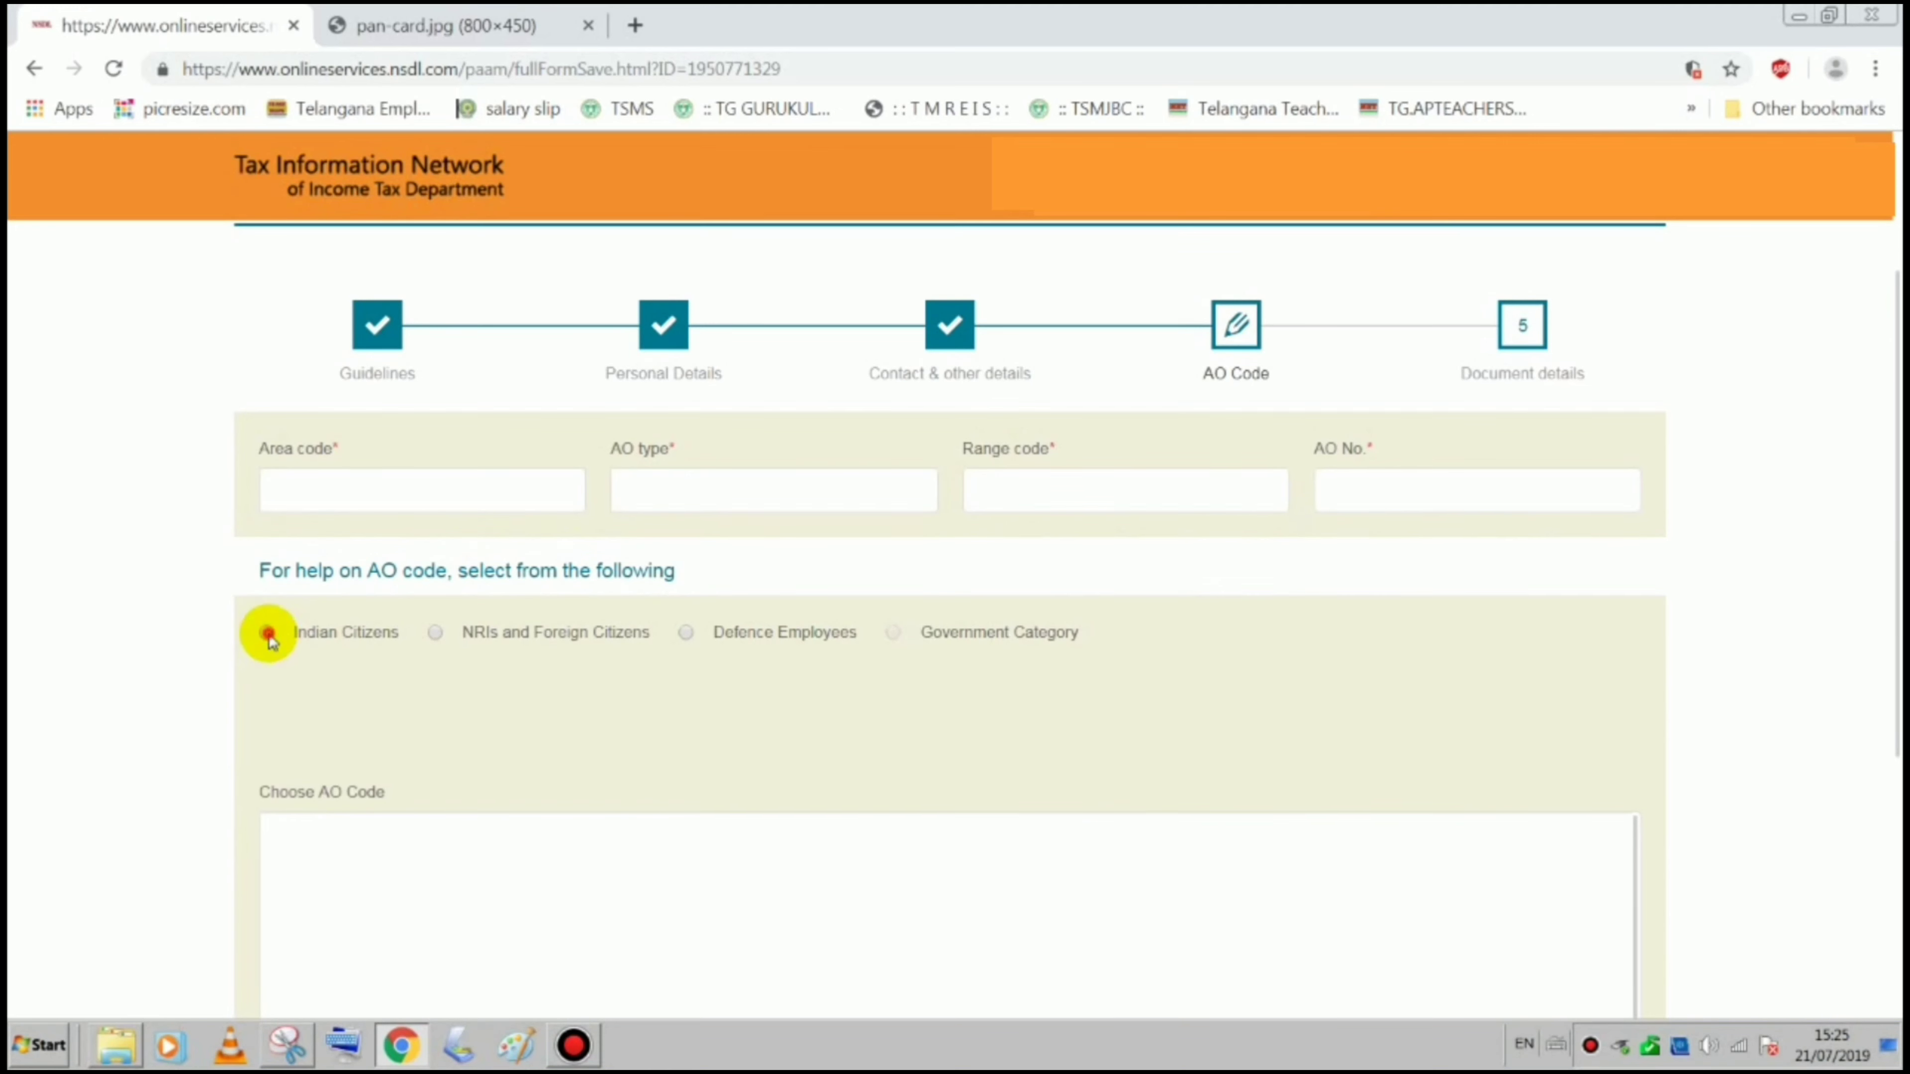
left_click(267, 633)
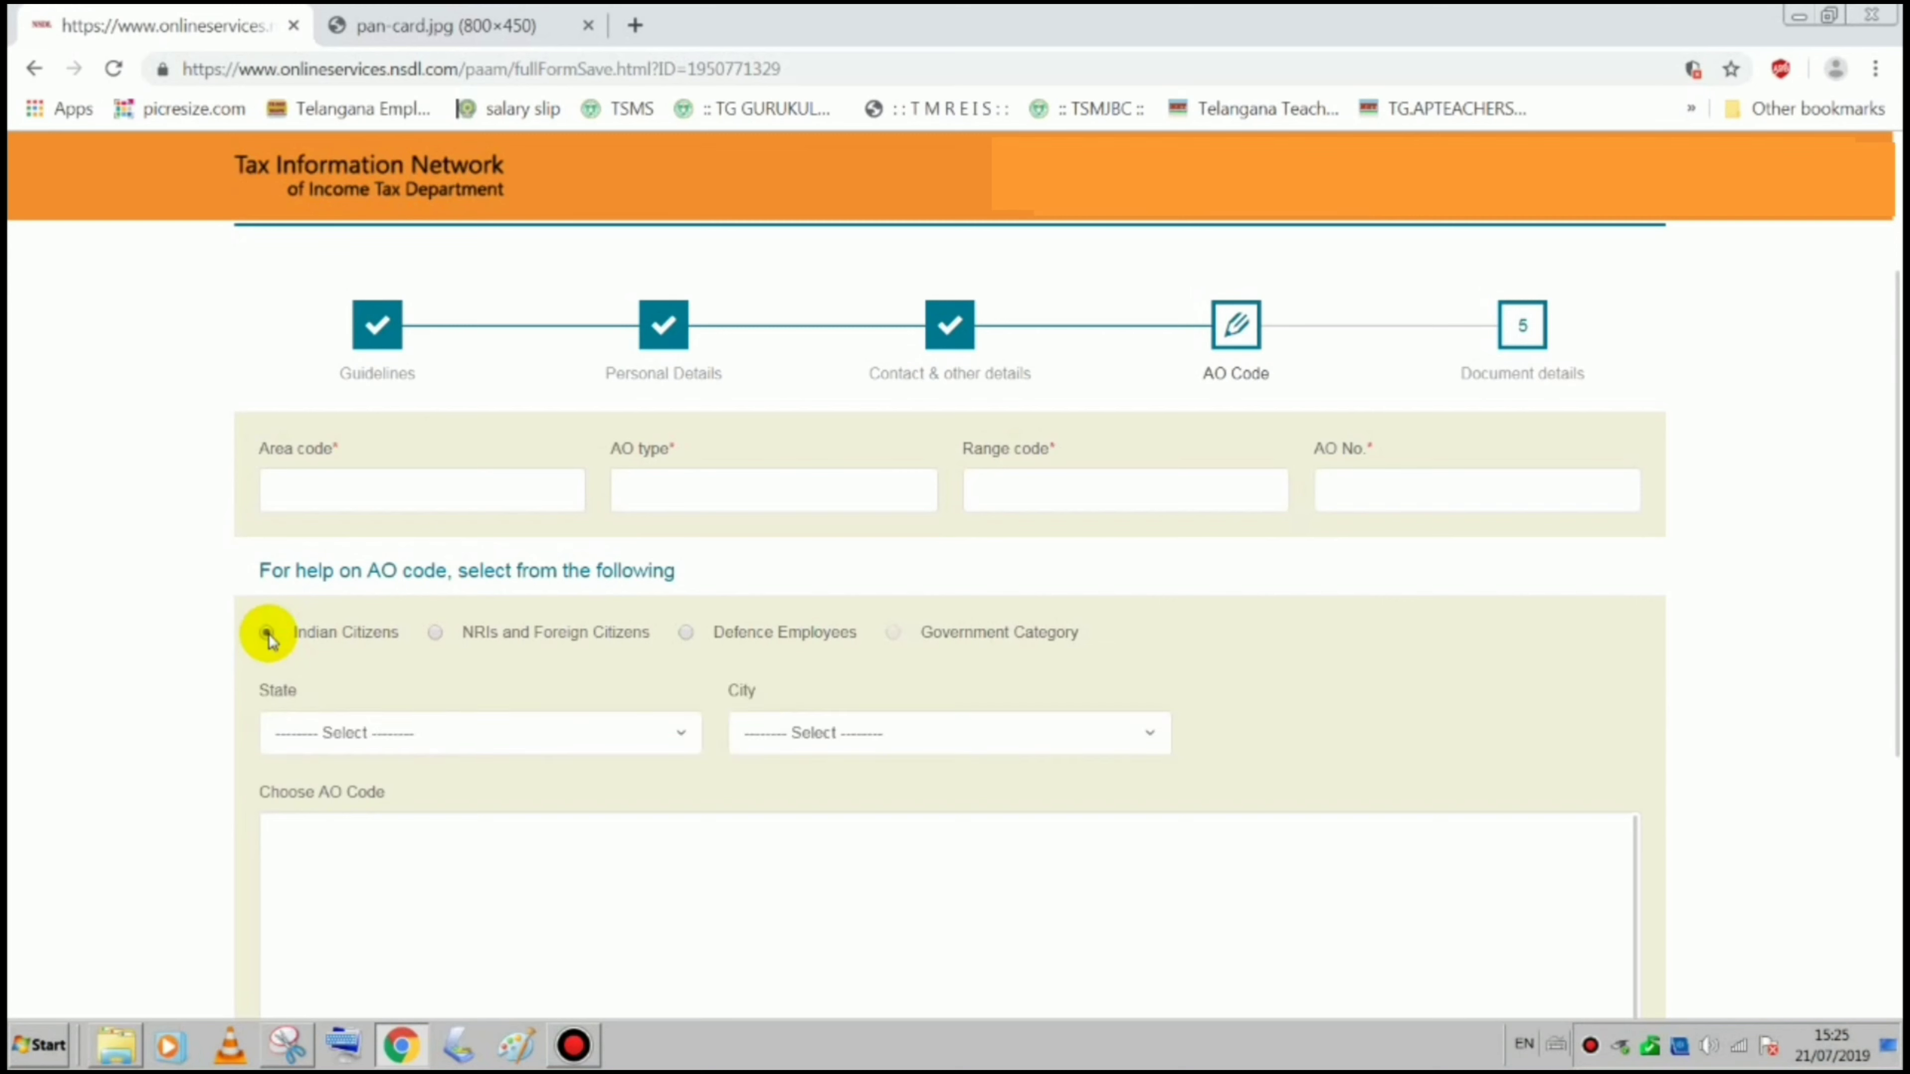
left_click(502, 734)
type("t")
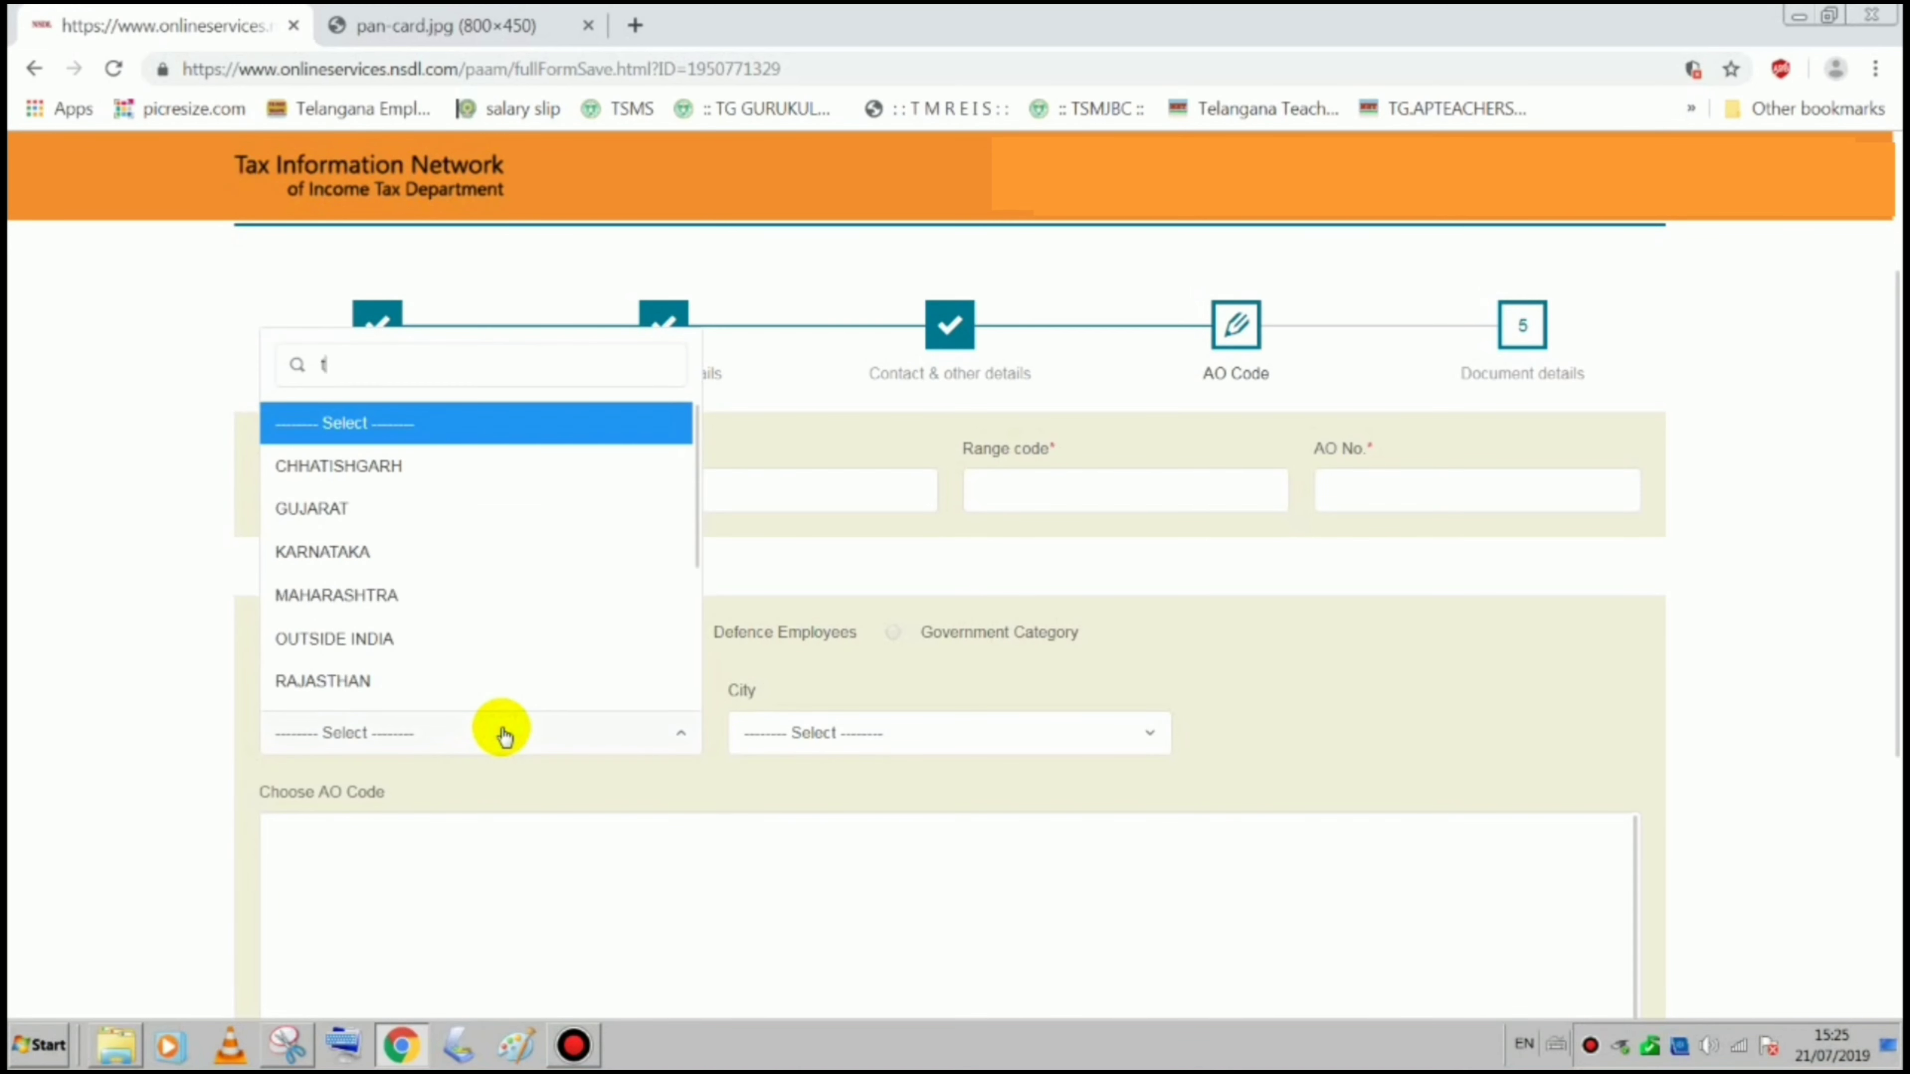
type("e")
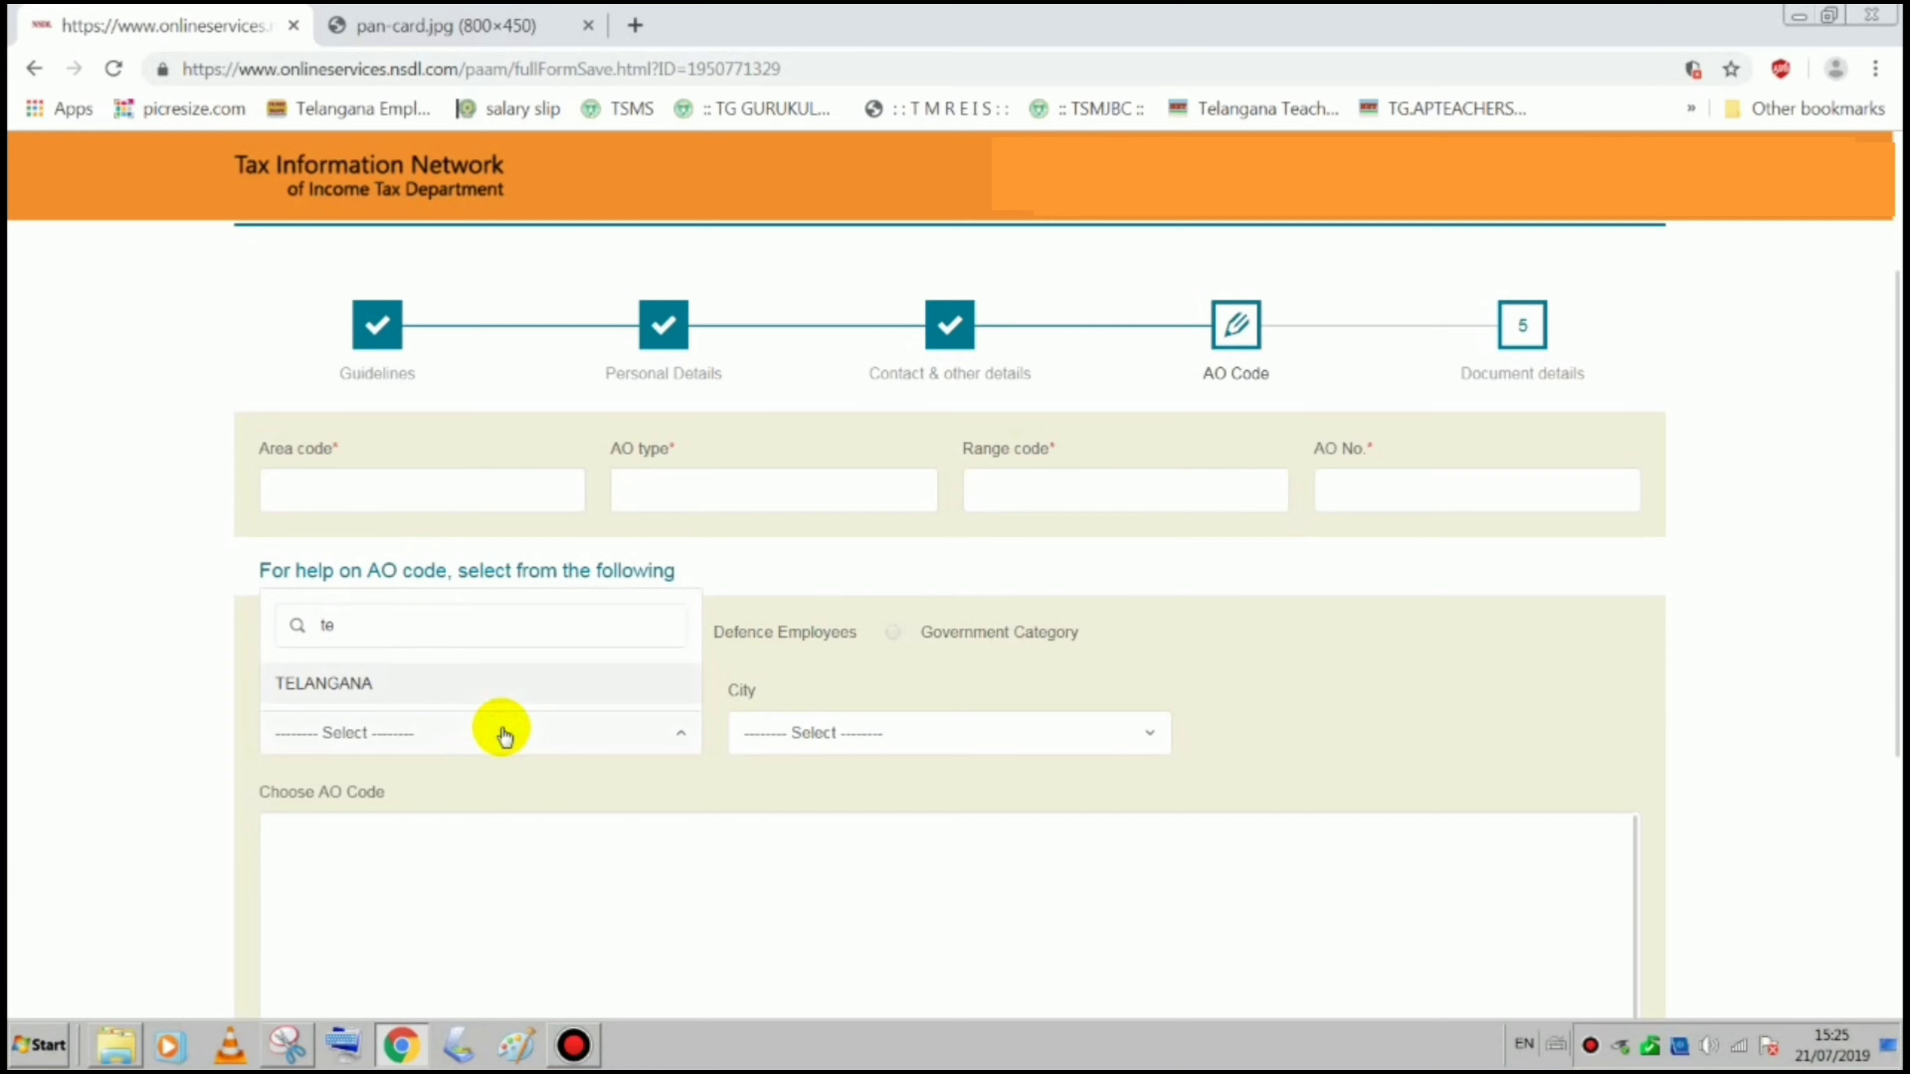
left_click(403, 685)
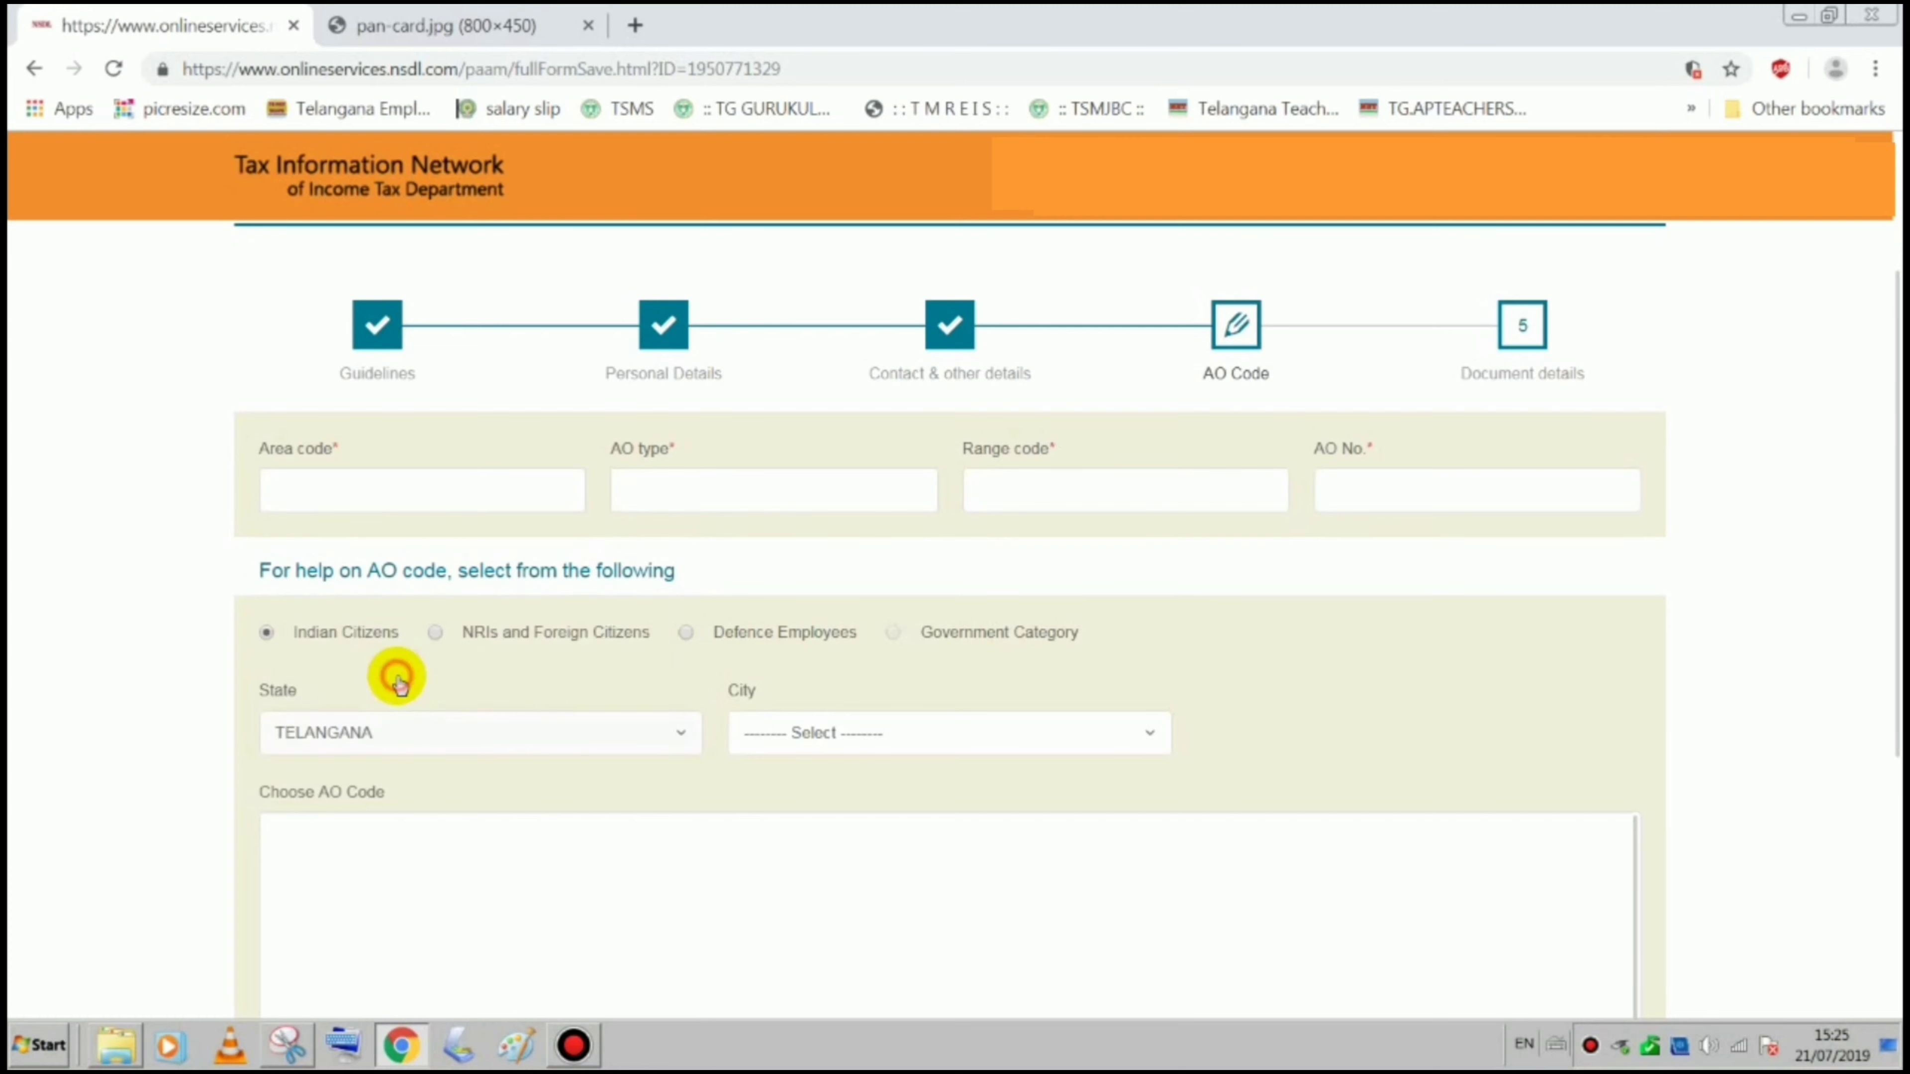
- Pick city MANCHIRIYAL with the WARD-1 AO code (APR, W, 72, 5) and save as draft
left_click(846, 741)
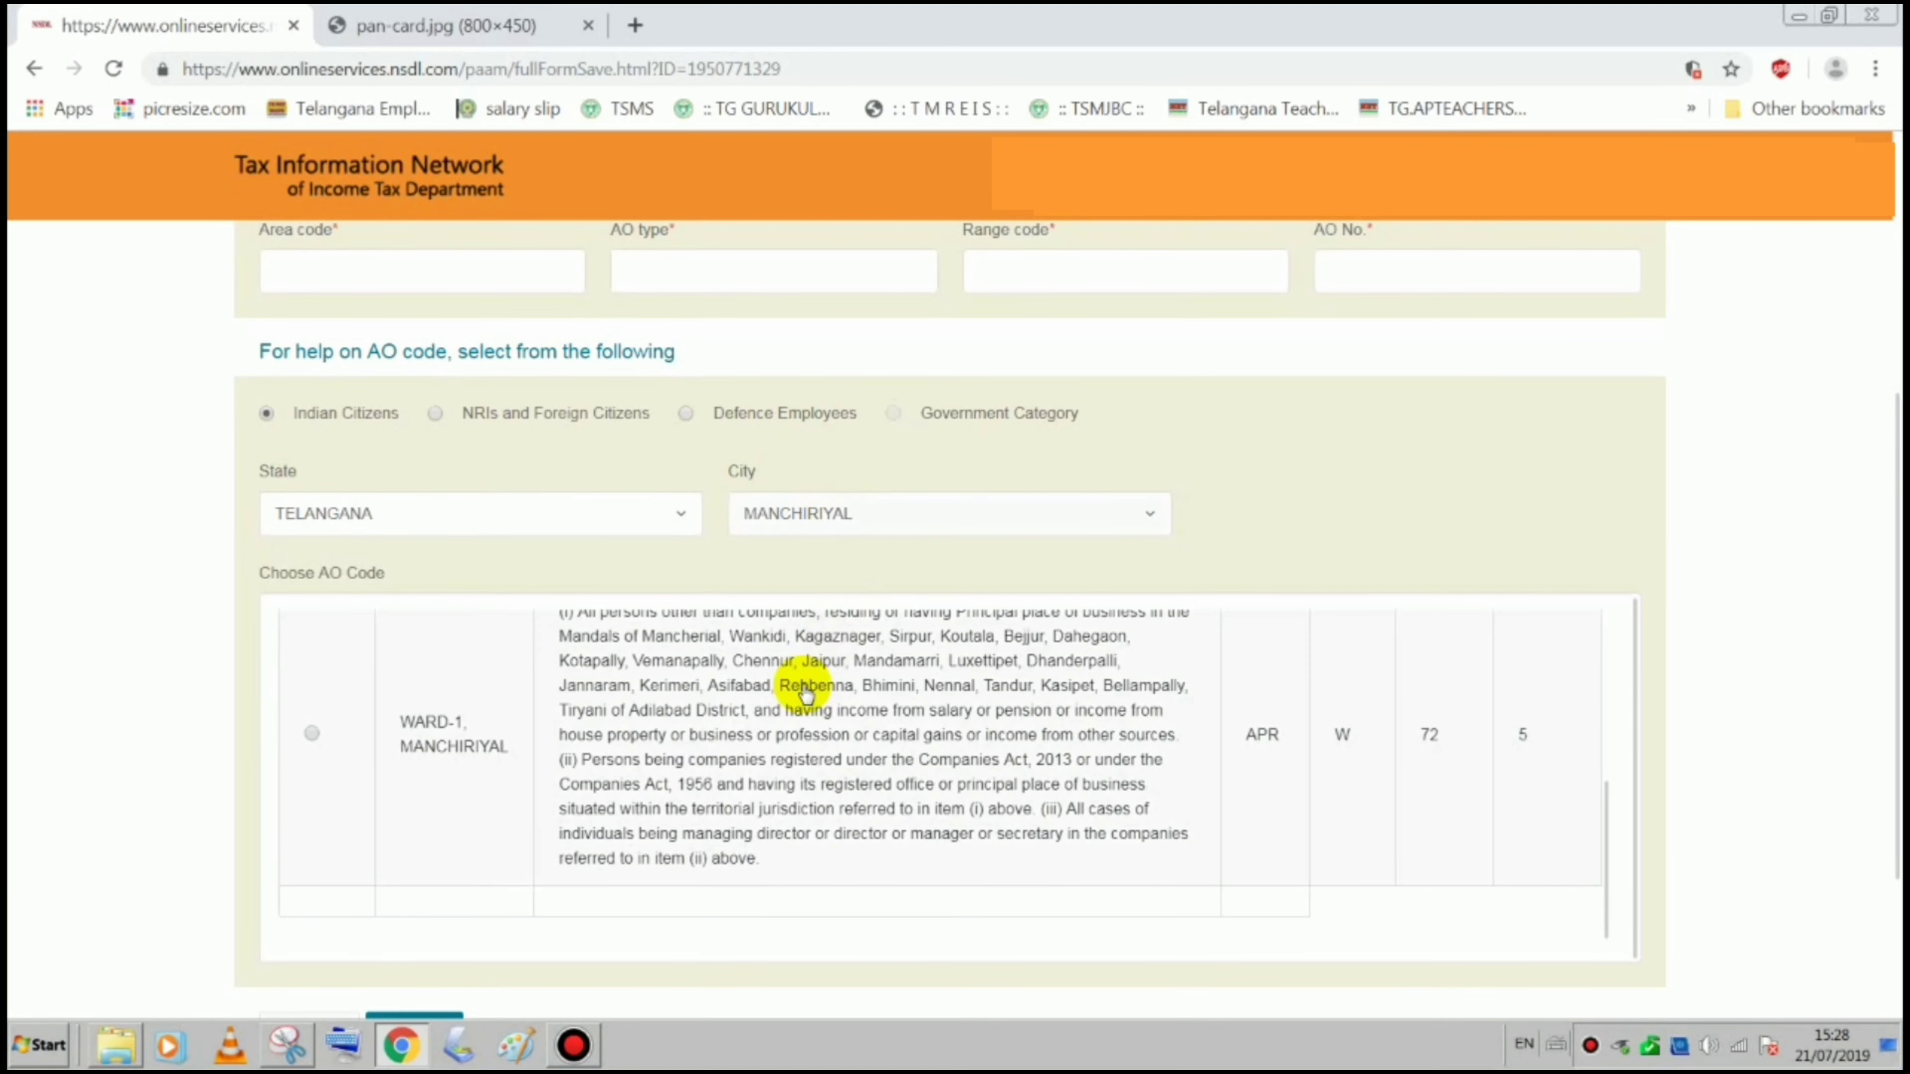
scroll(759, 752, "down", 2)
scroll(765, 766, "down", 2)
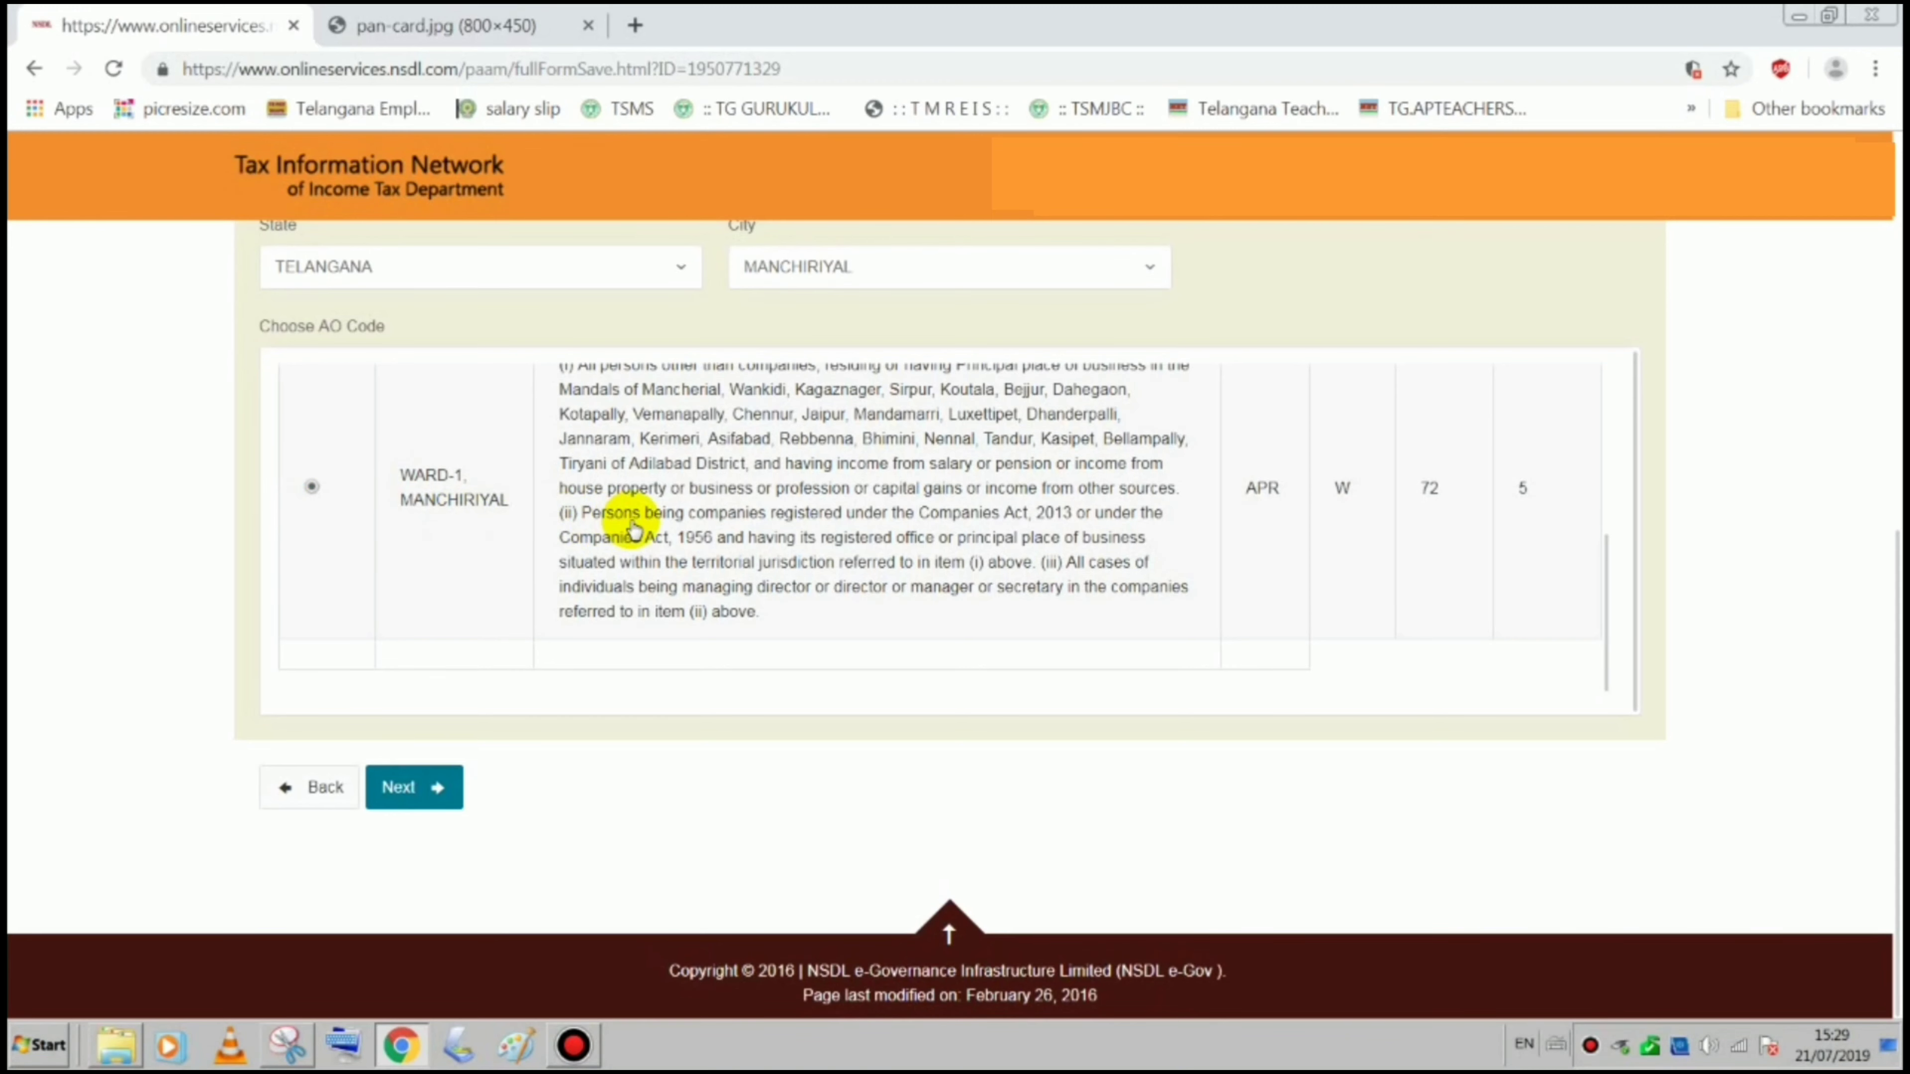
scroll(635, 527, "up", 3)
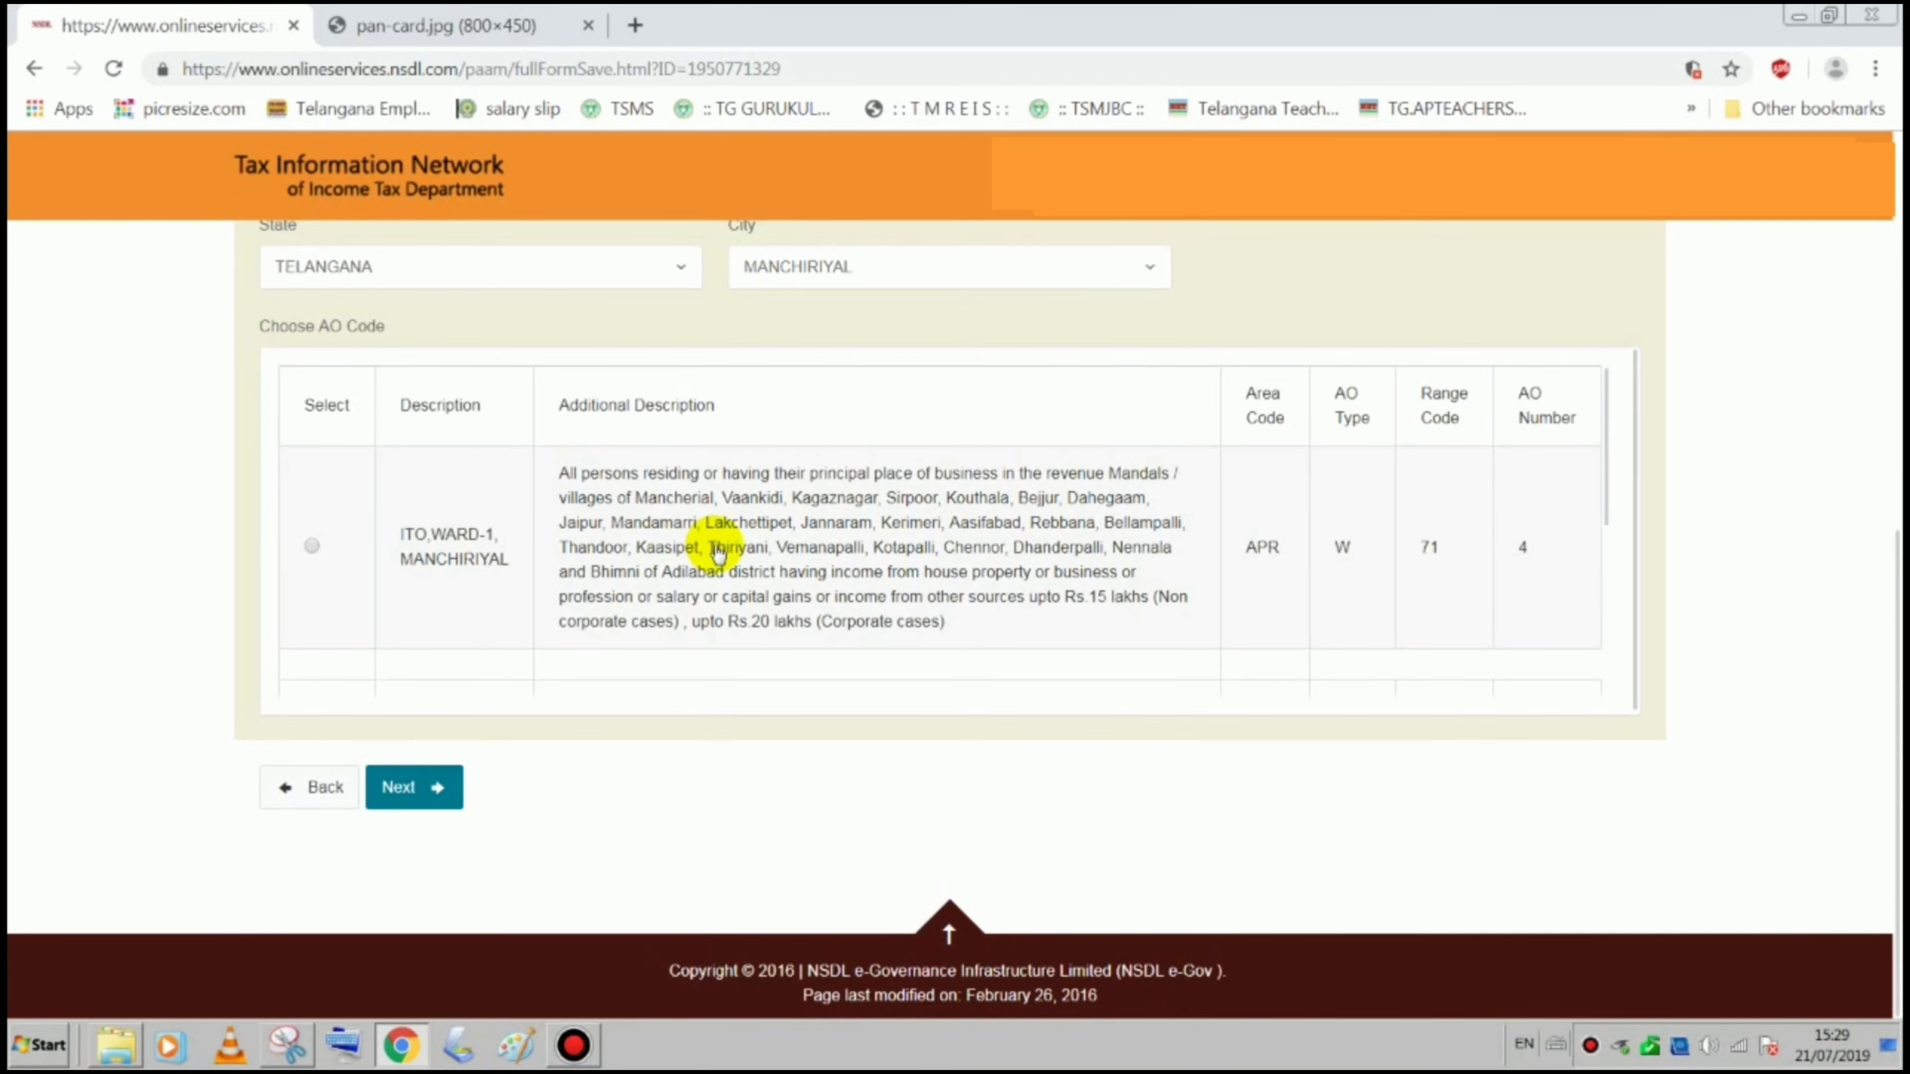
scroll(1733, 448, "up", 2)
scroll(1733, 448, "up", 5)
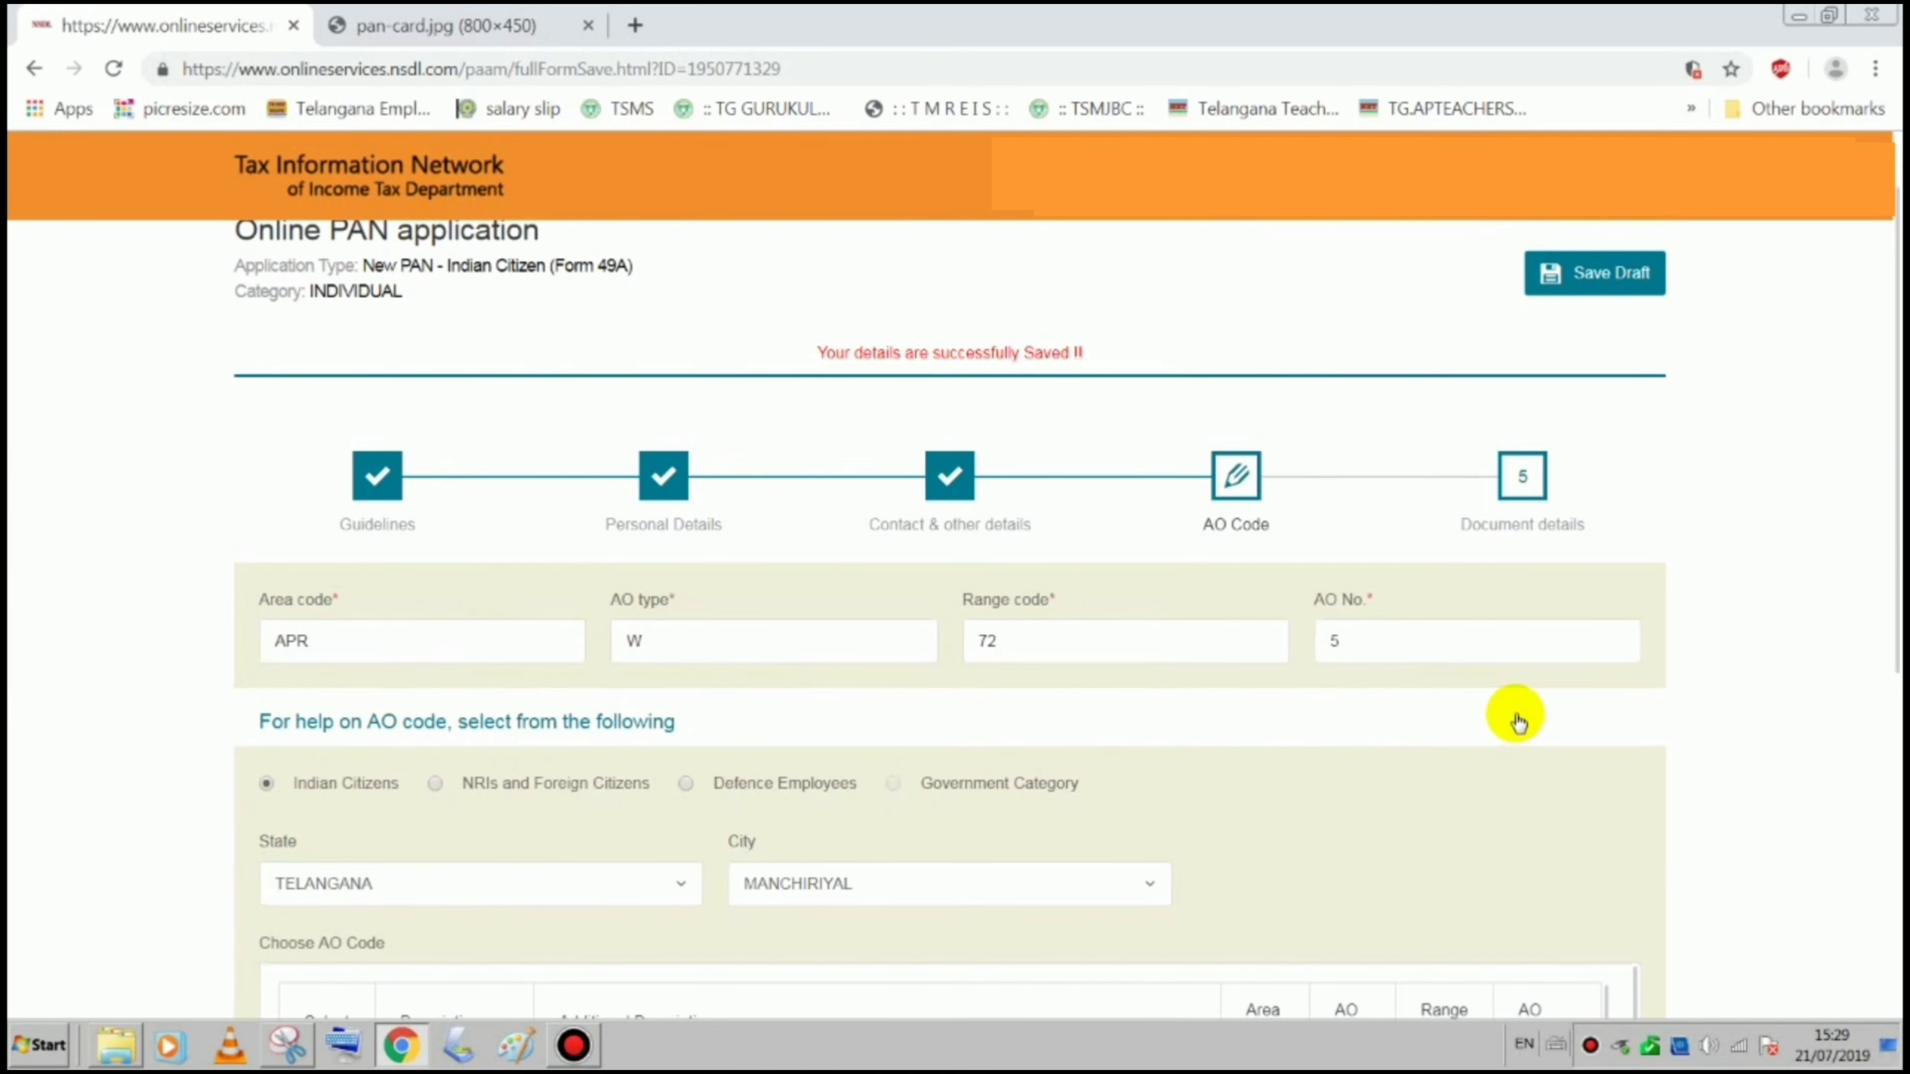
left_click(1568, 286)
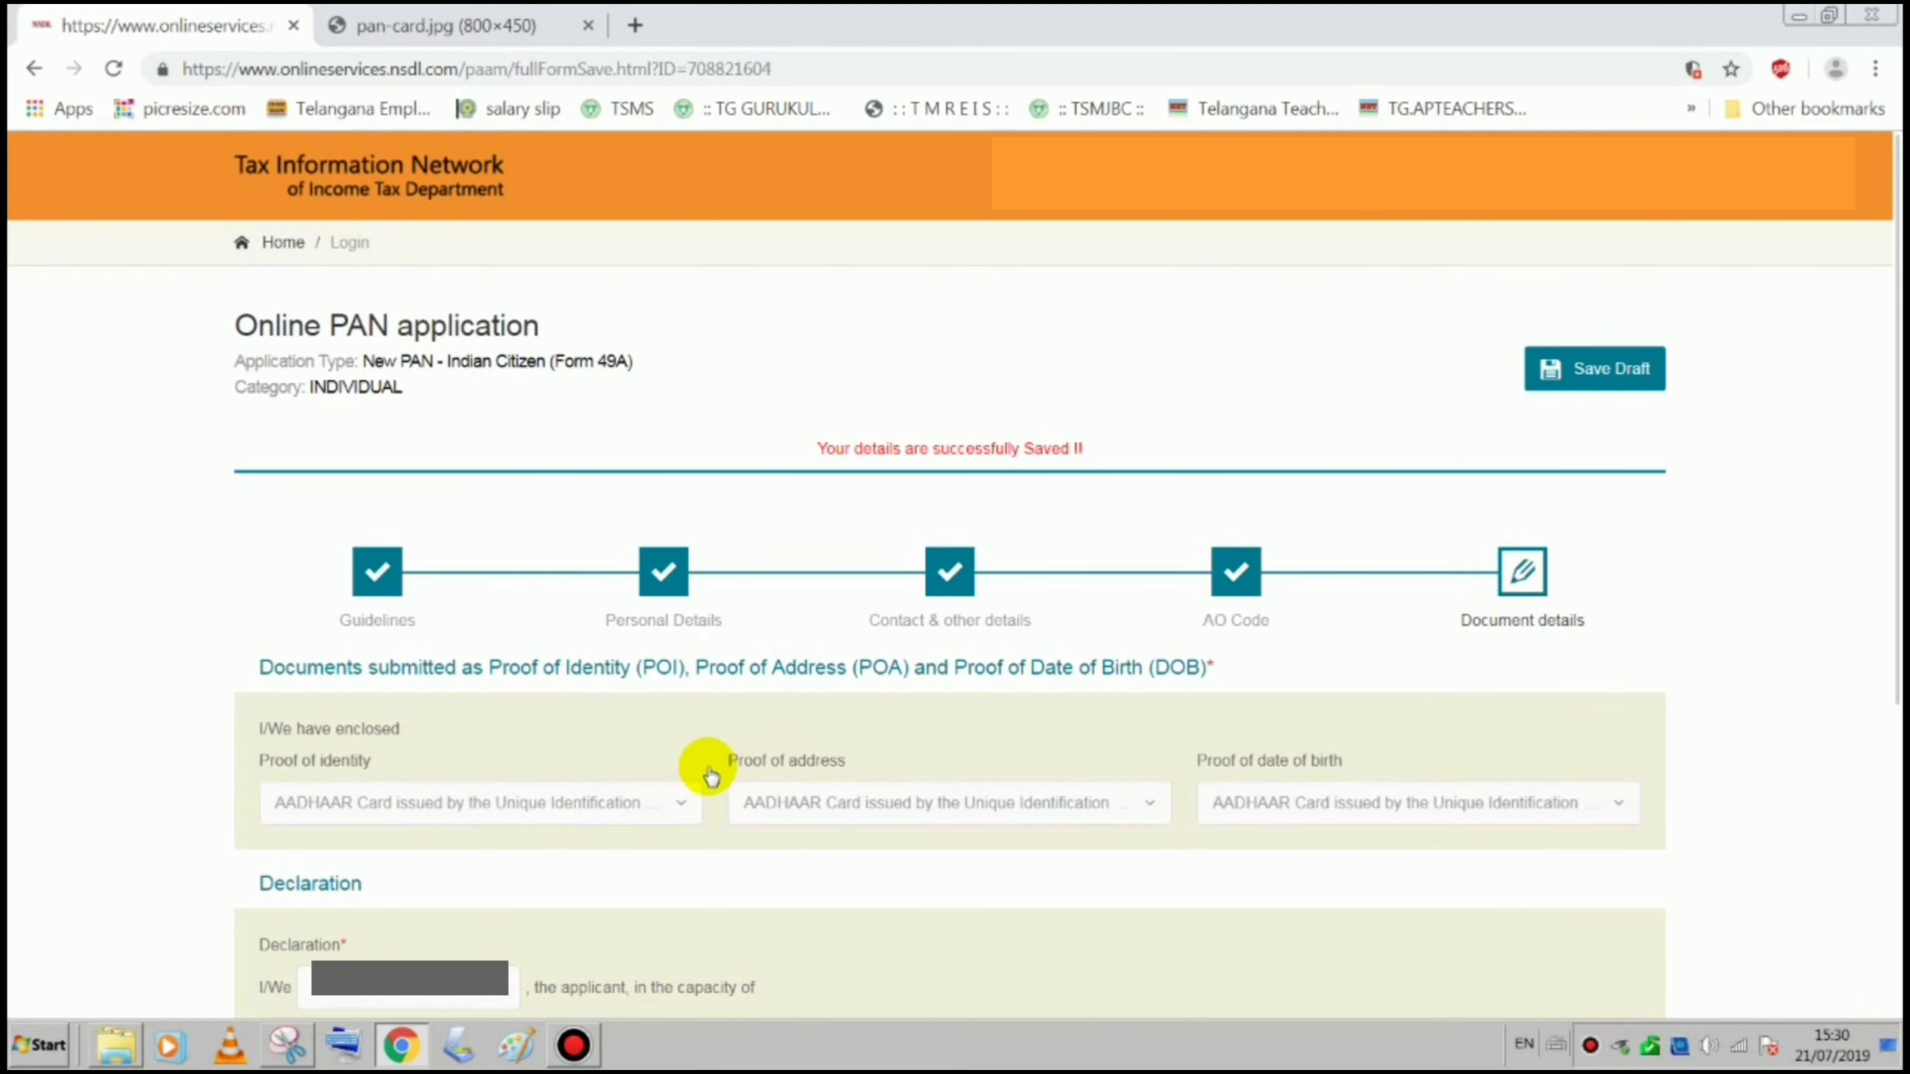
scroll(411, 557, "down", 3)
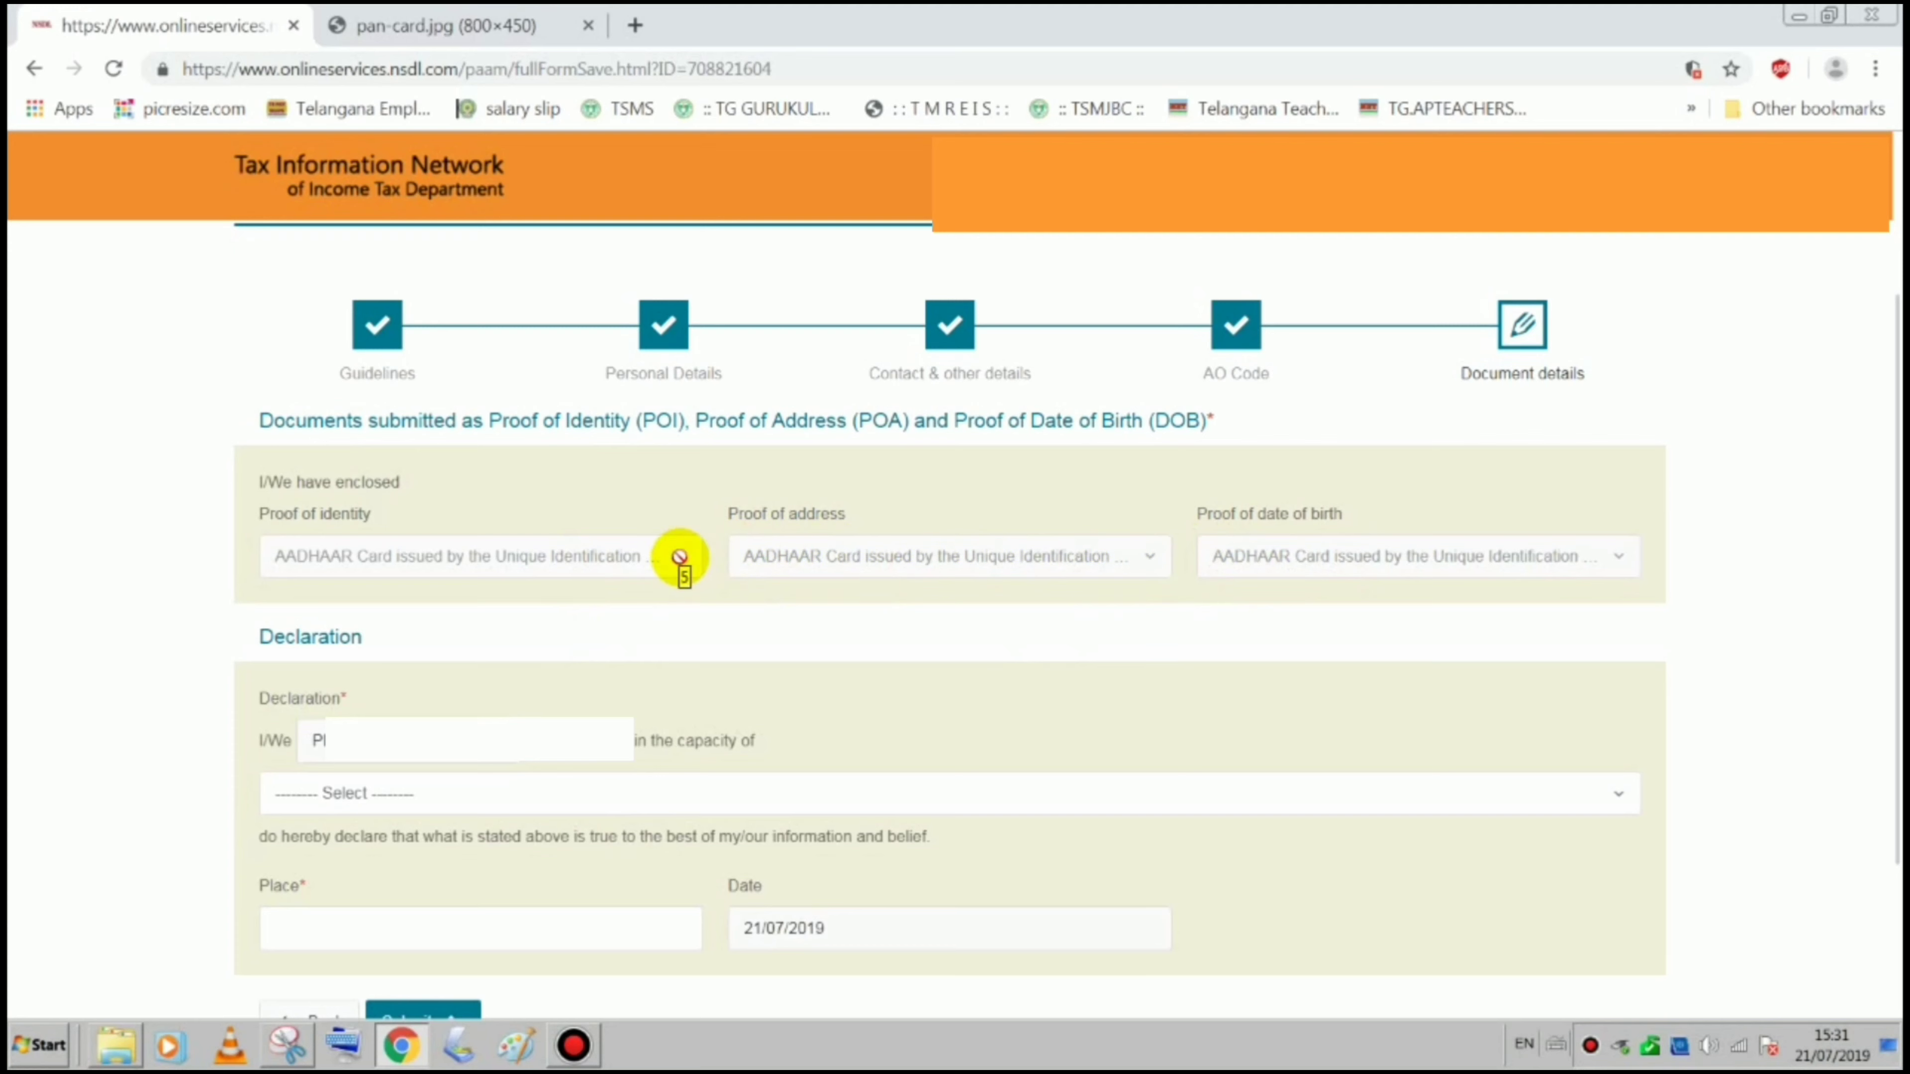
- Set the declaring capacity to Himself/Herself
left_click(381, 799)
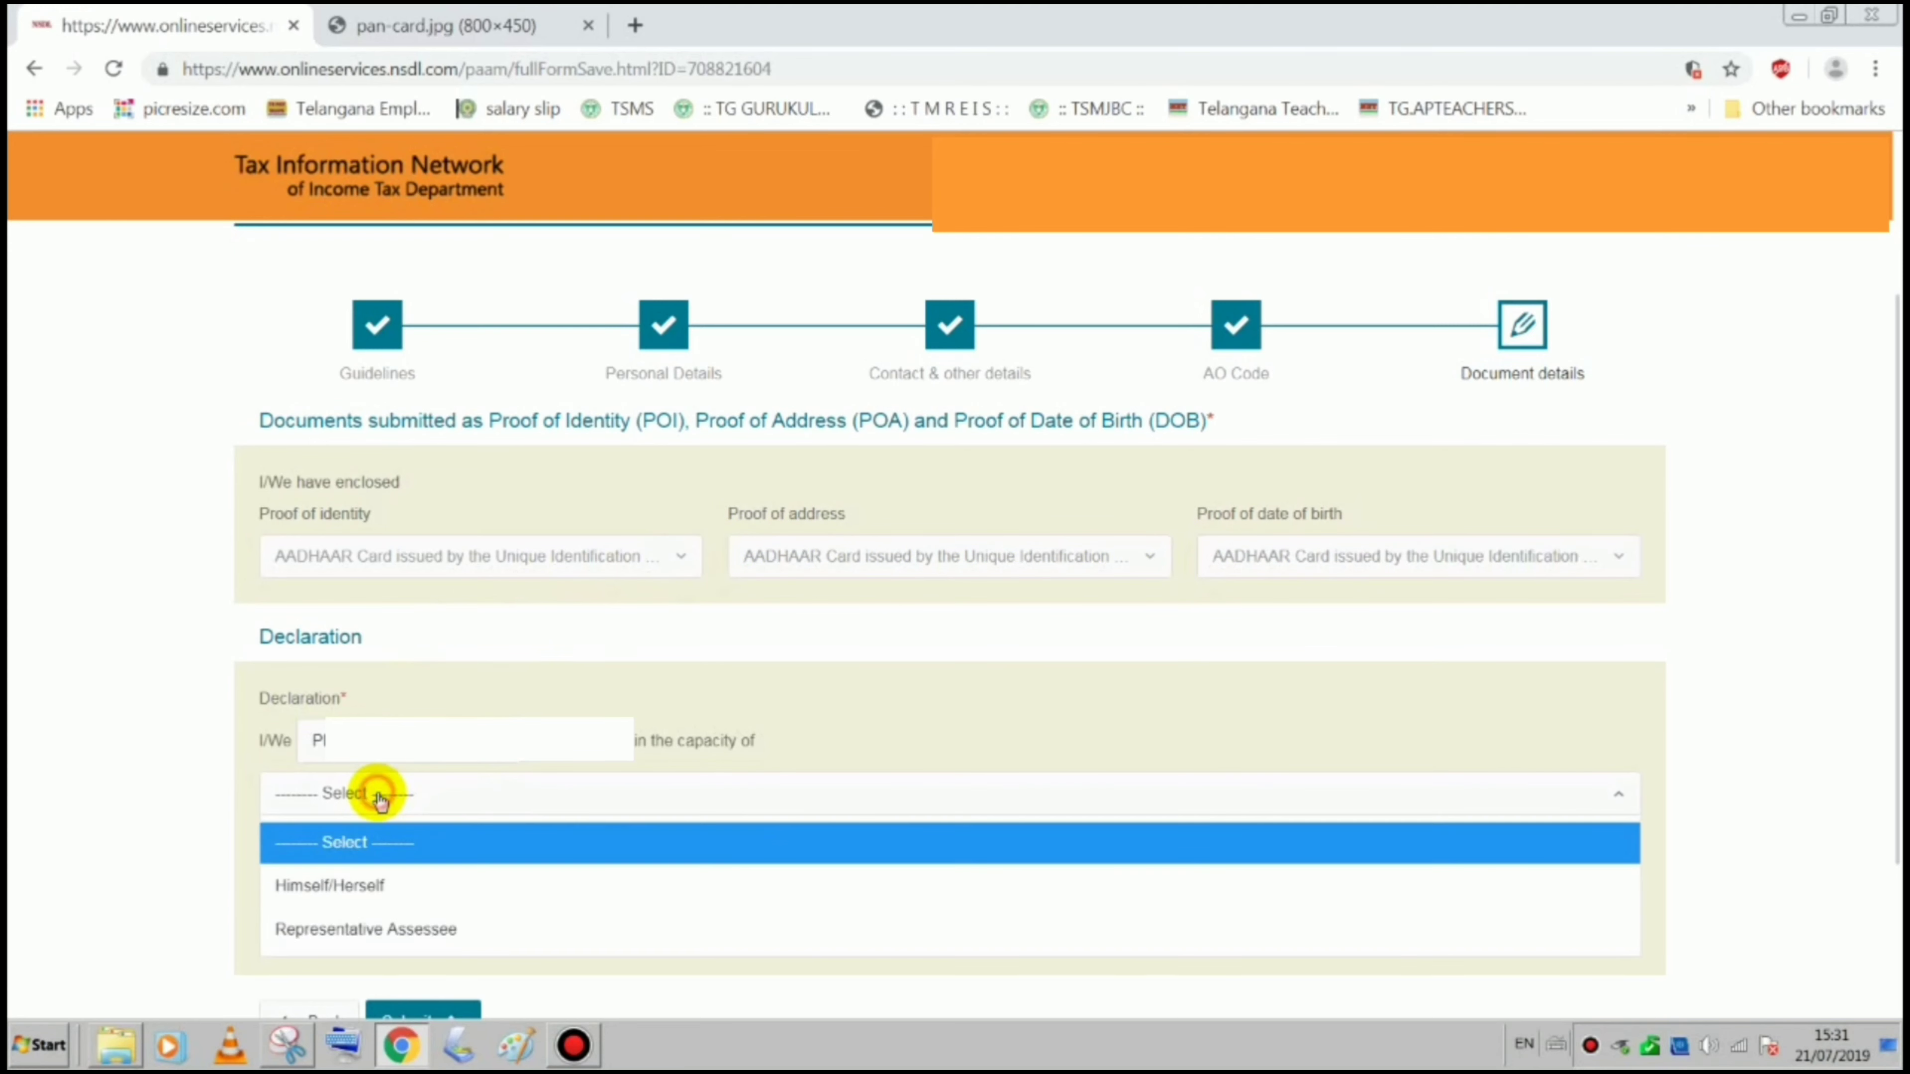
left_click(388, 888)
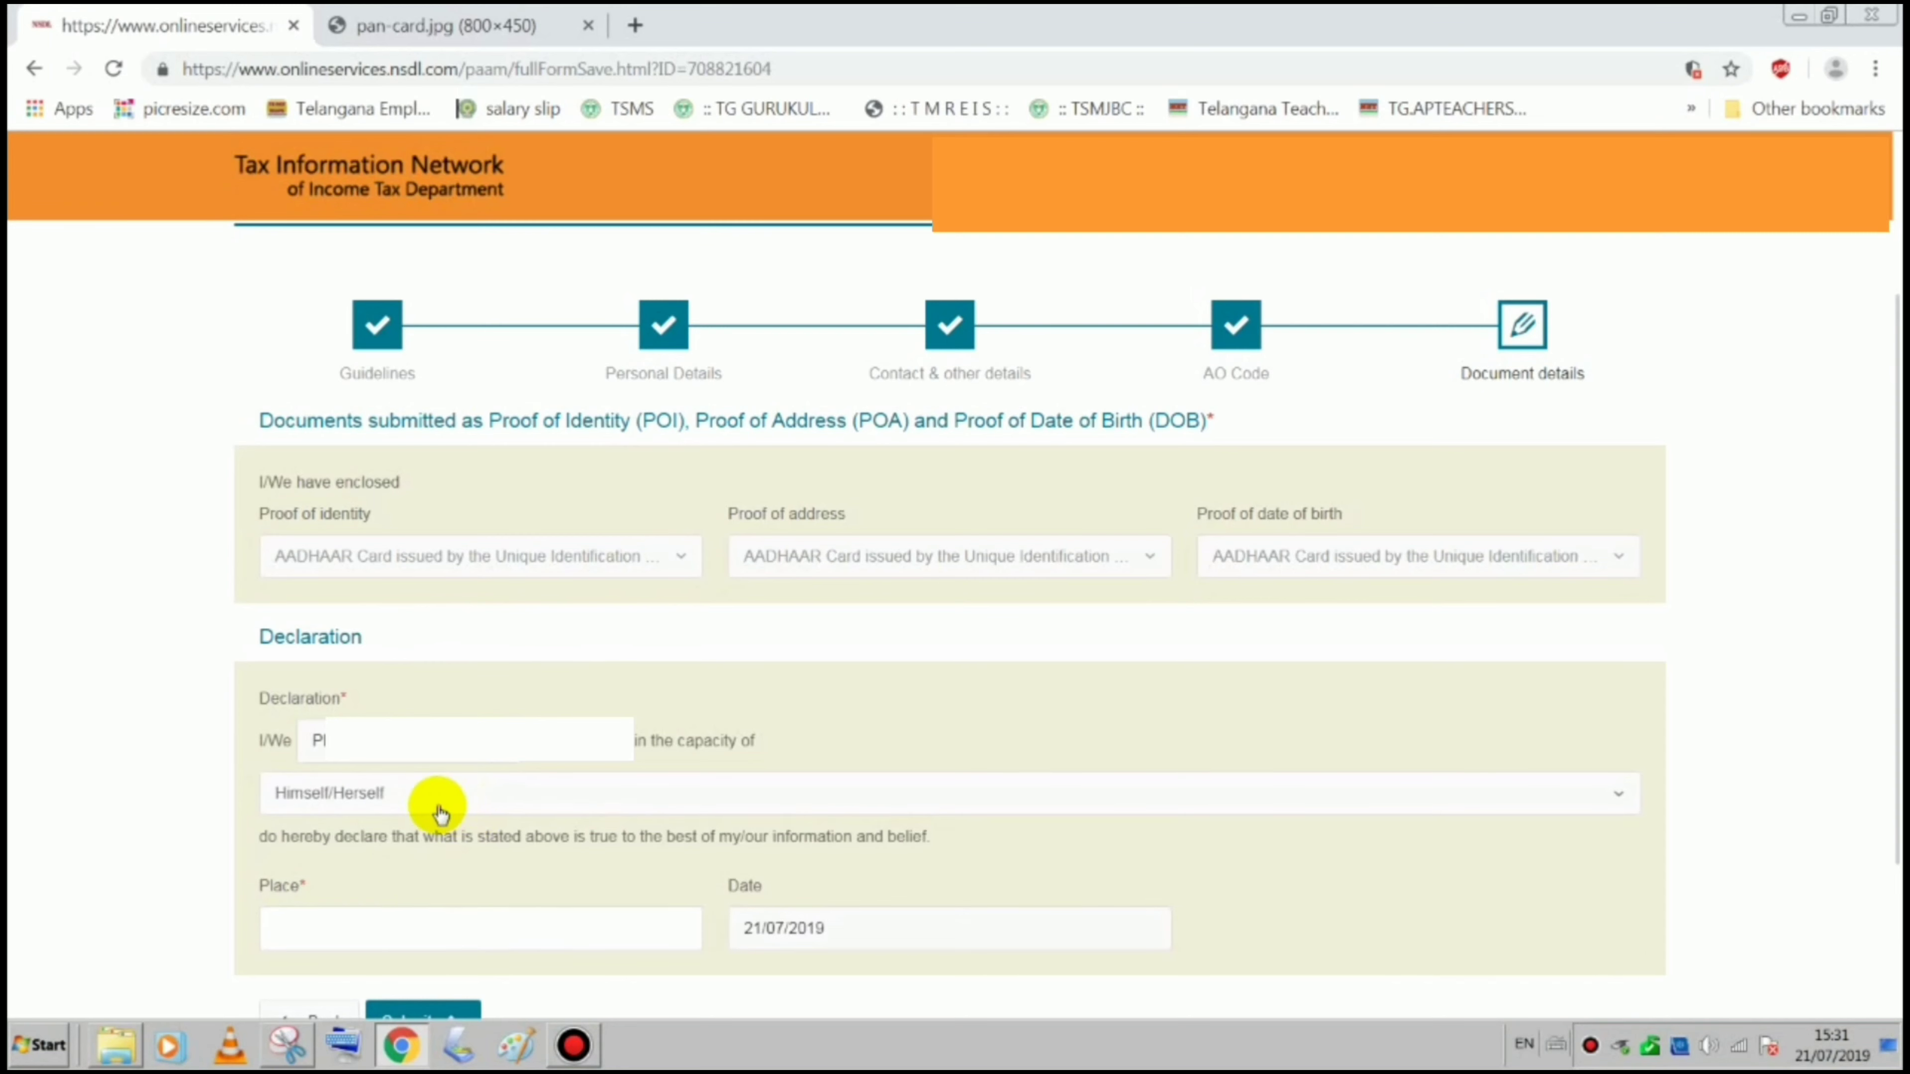
left_click(415, 798)
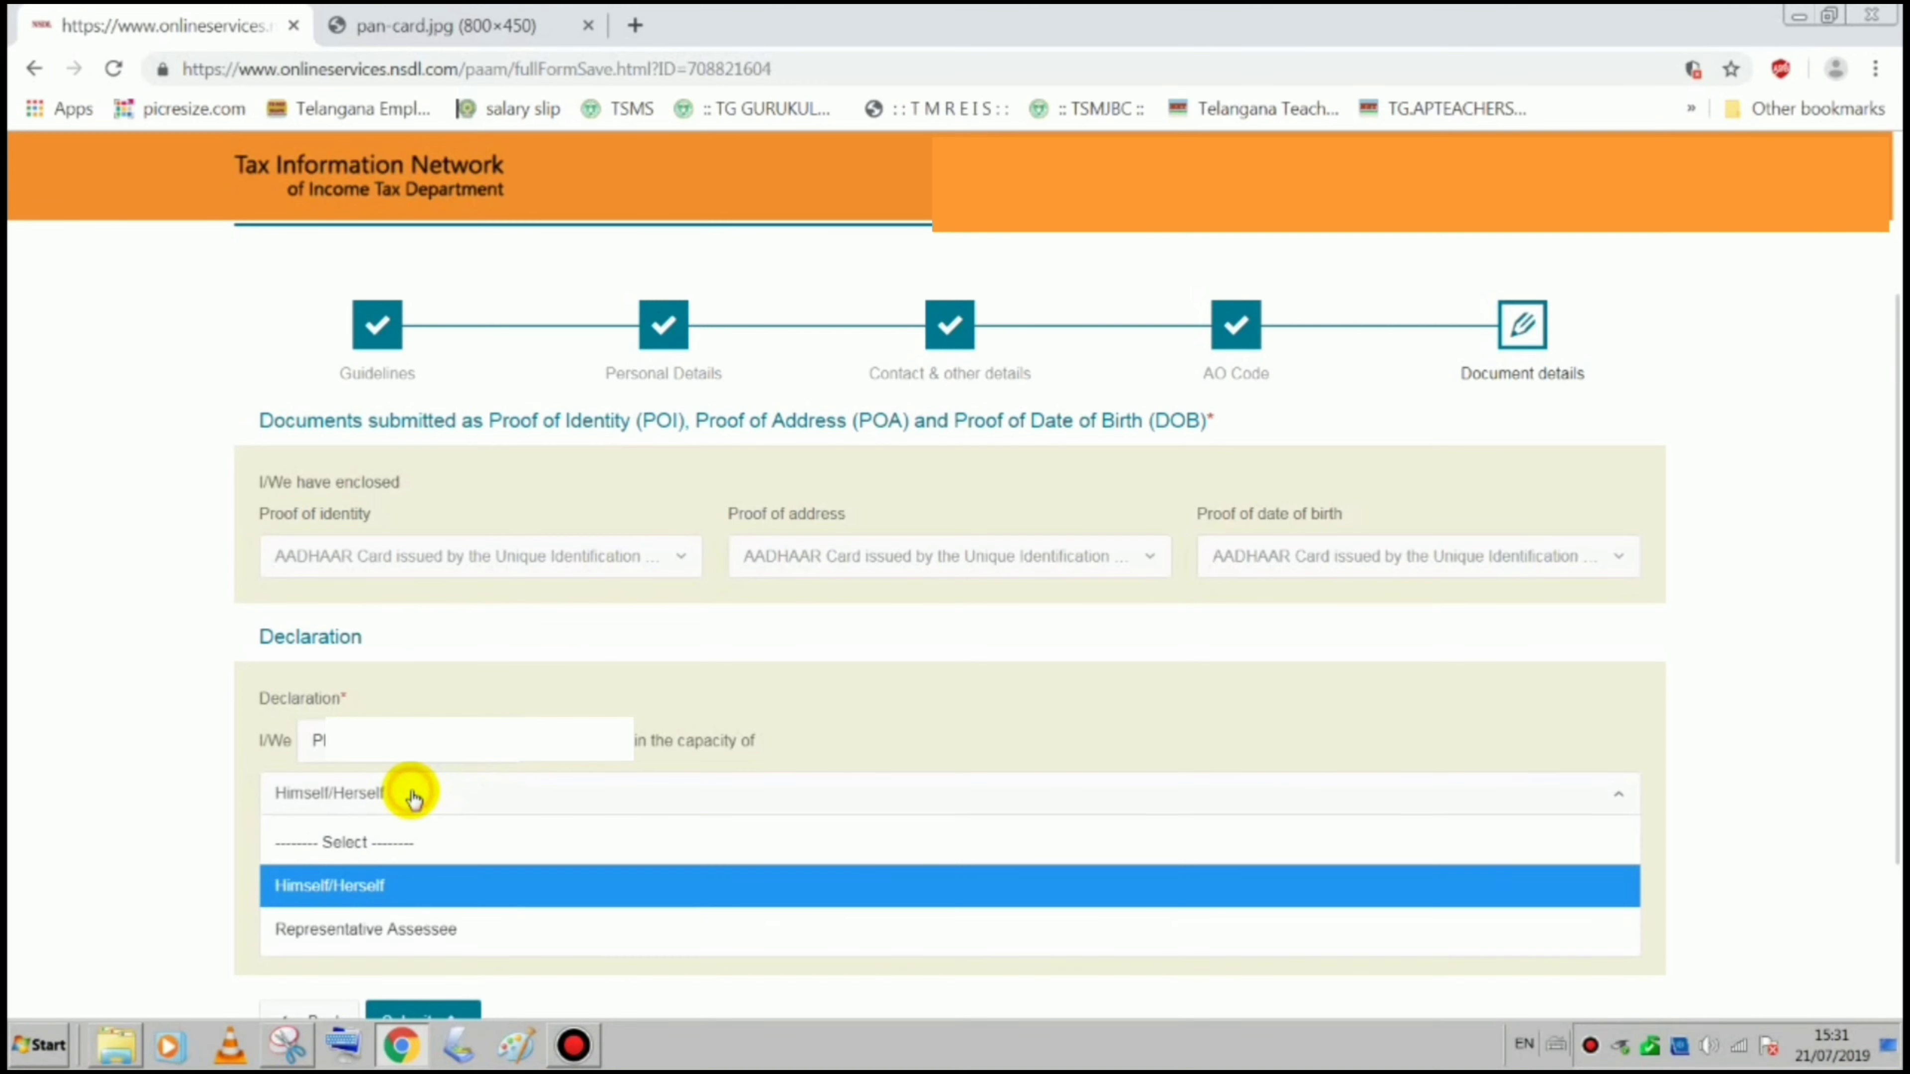
left_click(419, 886)
scroll(500, 857, "down", 3)
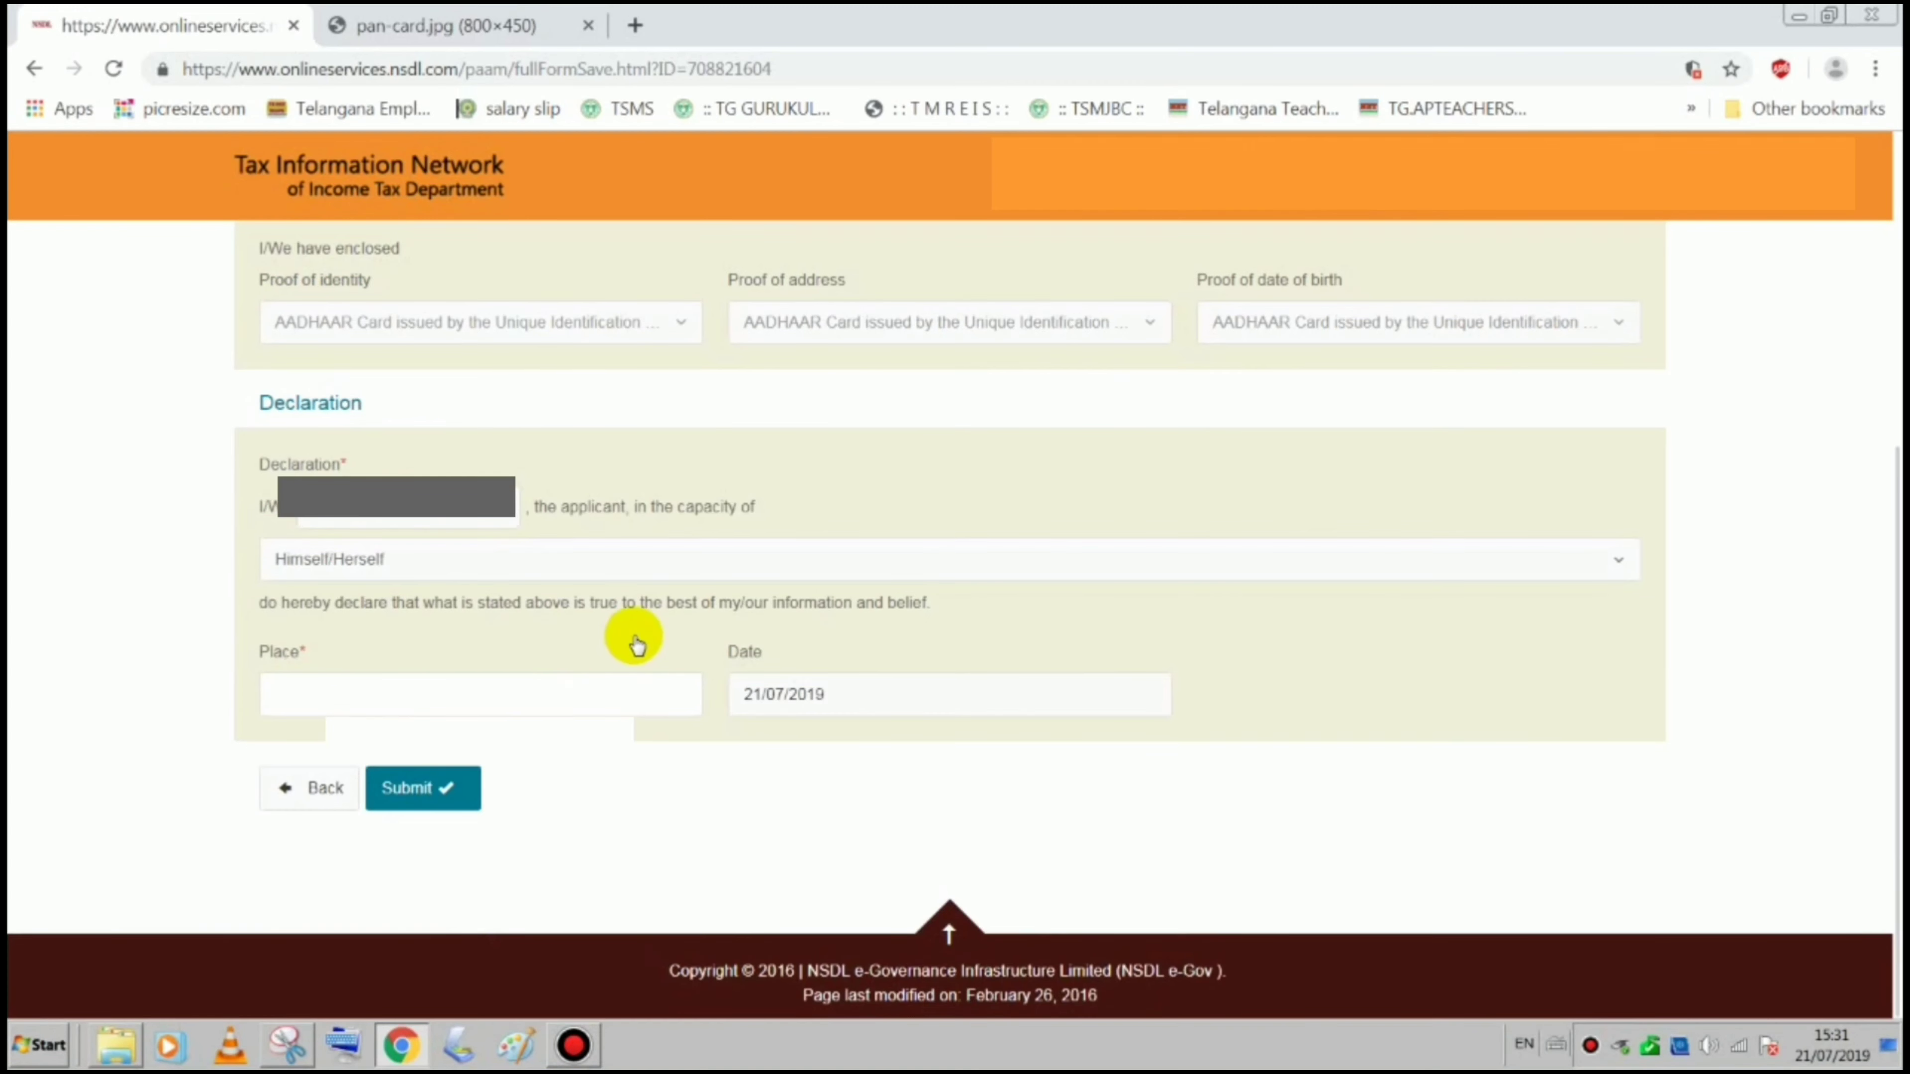
- Enter MANCHERIAL as the place of declaration and submit the application form
left_click(419, 704)
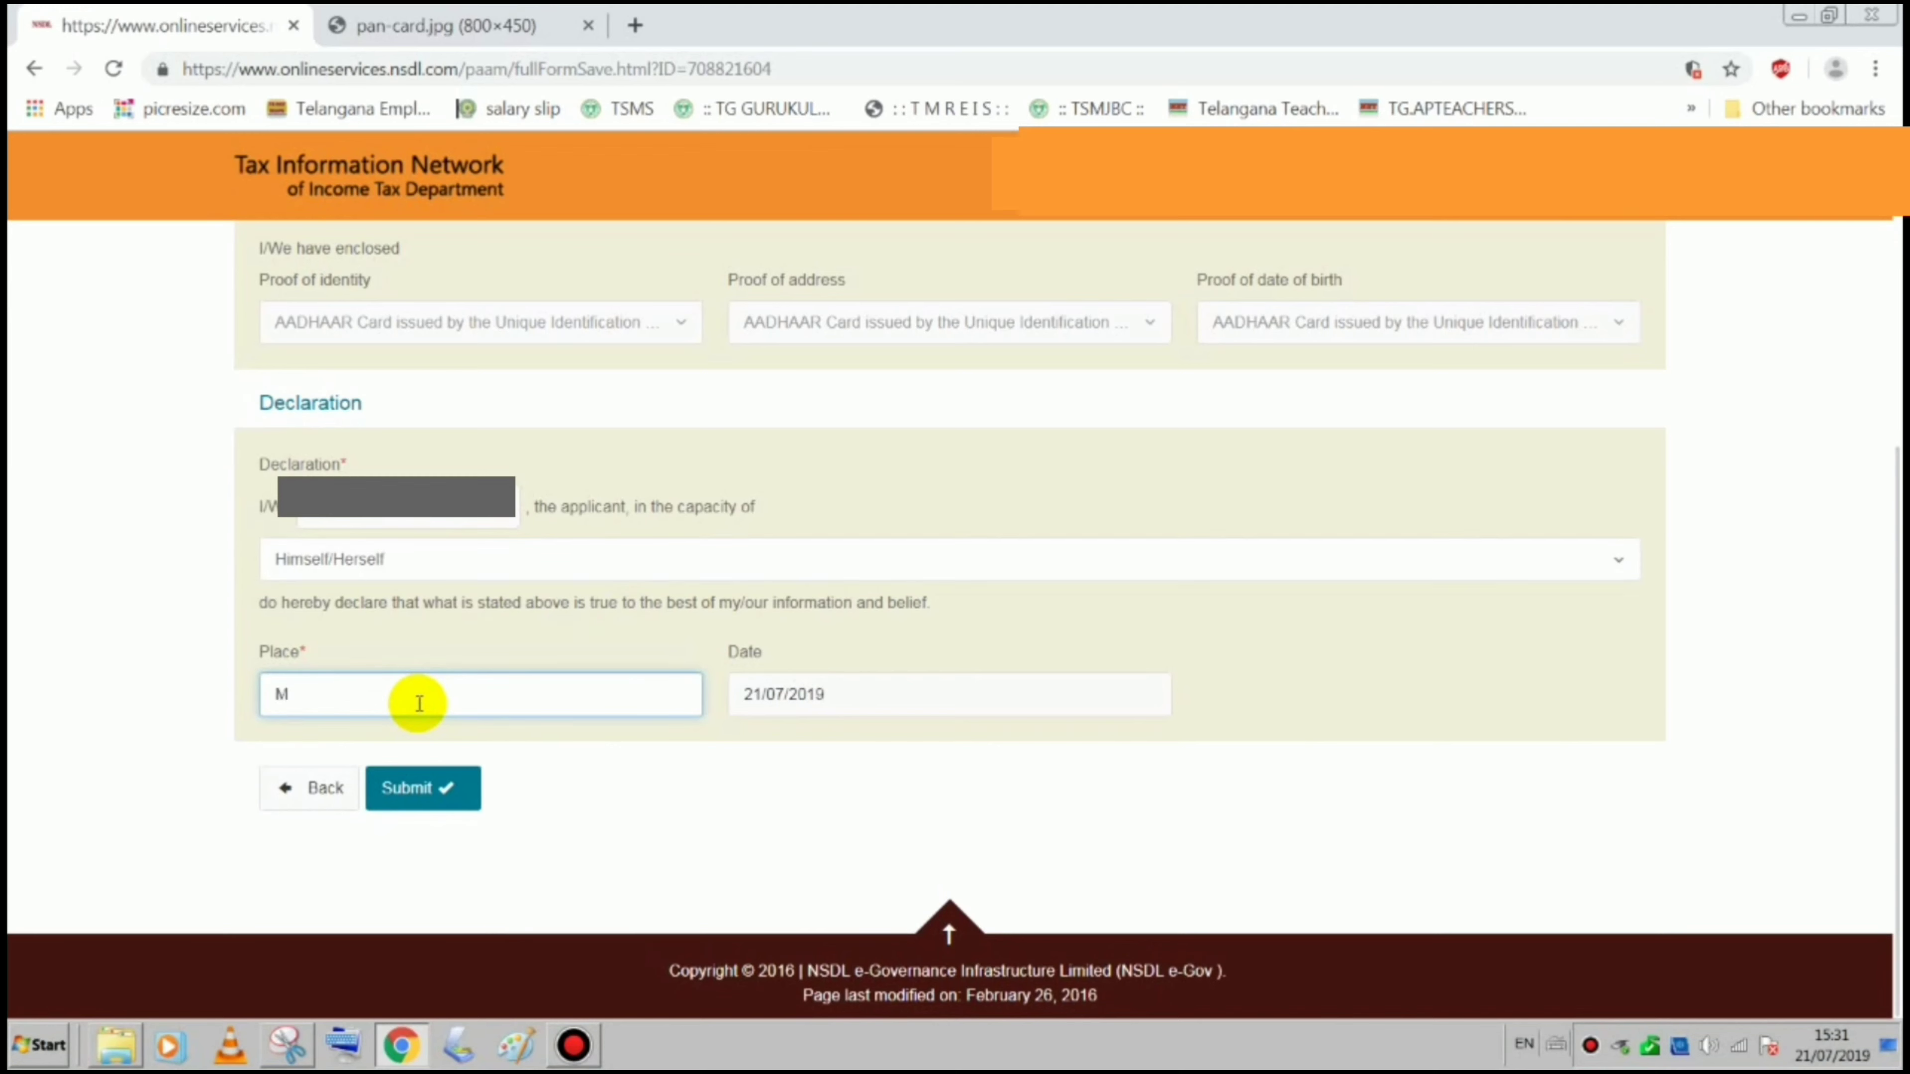
type("MANCHERIAL")
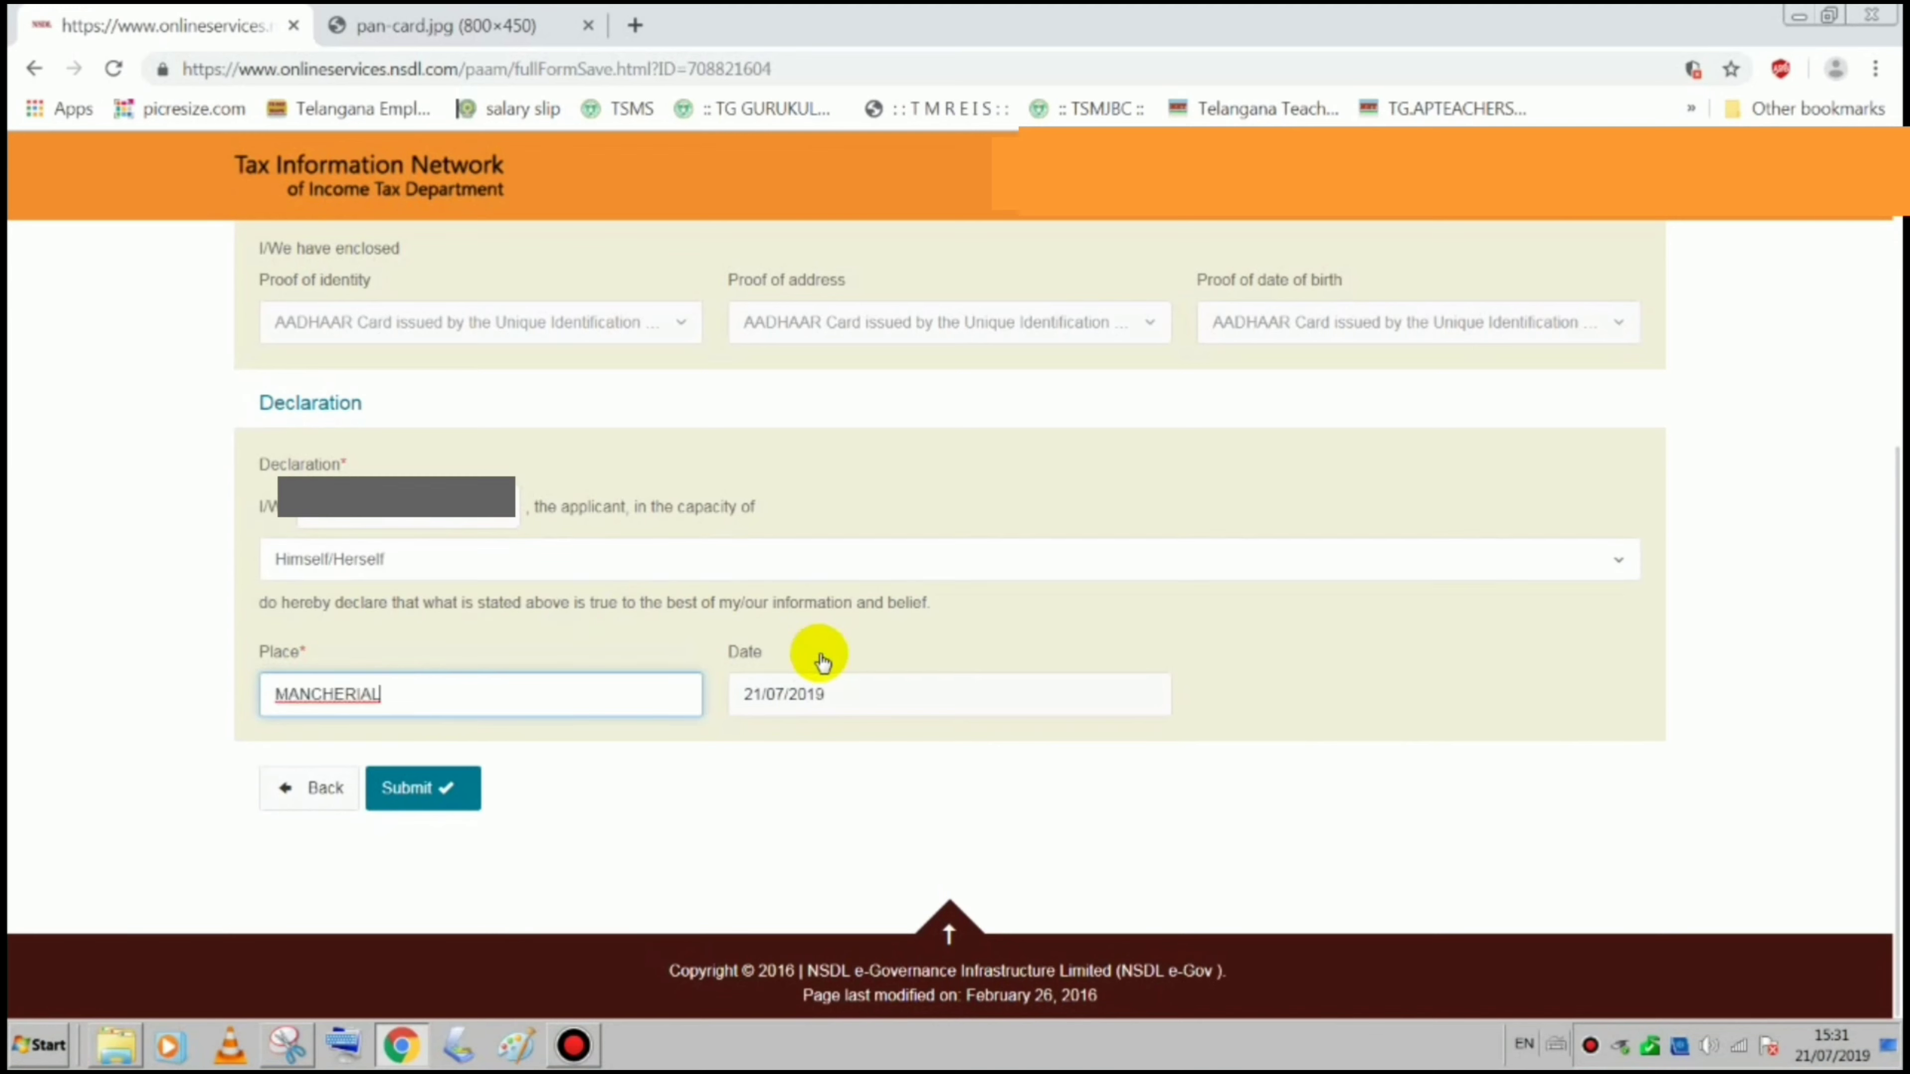
left_click(416, 795)
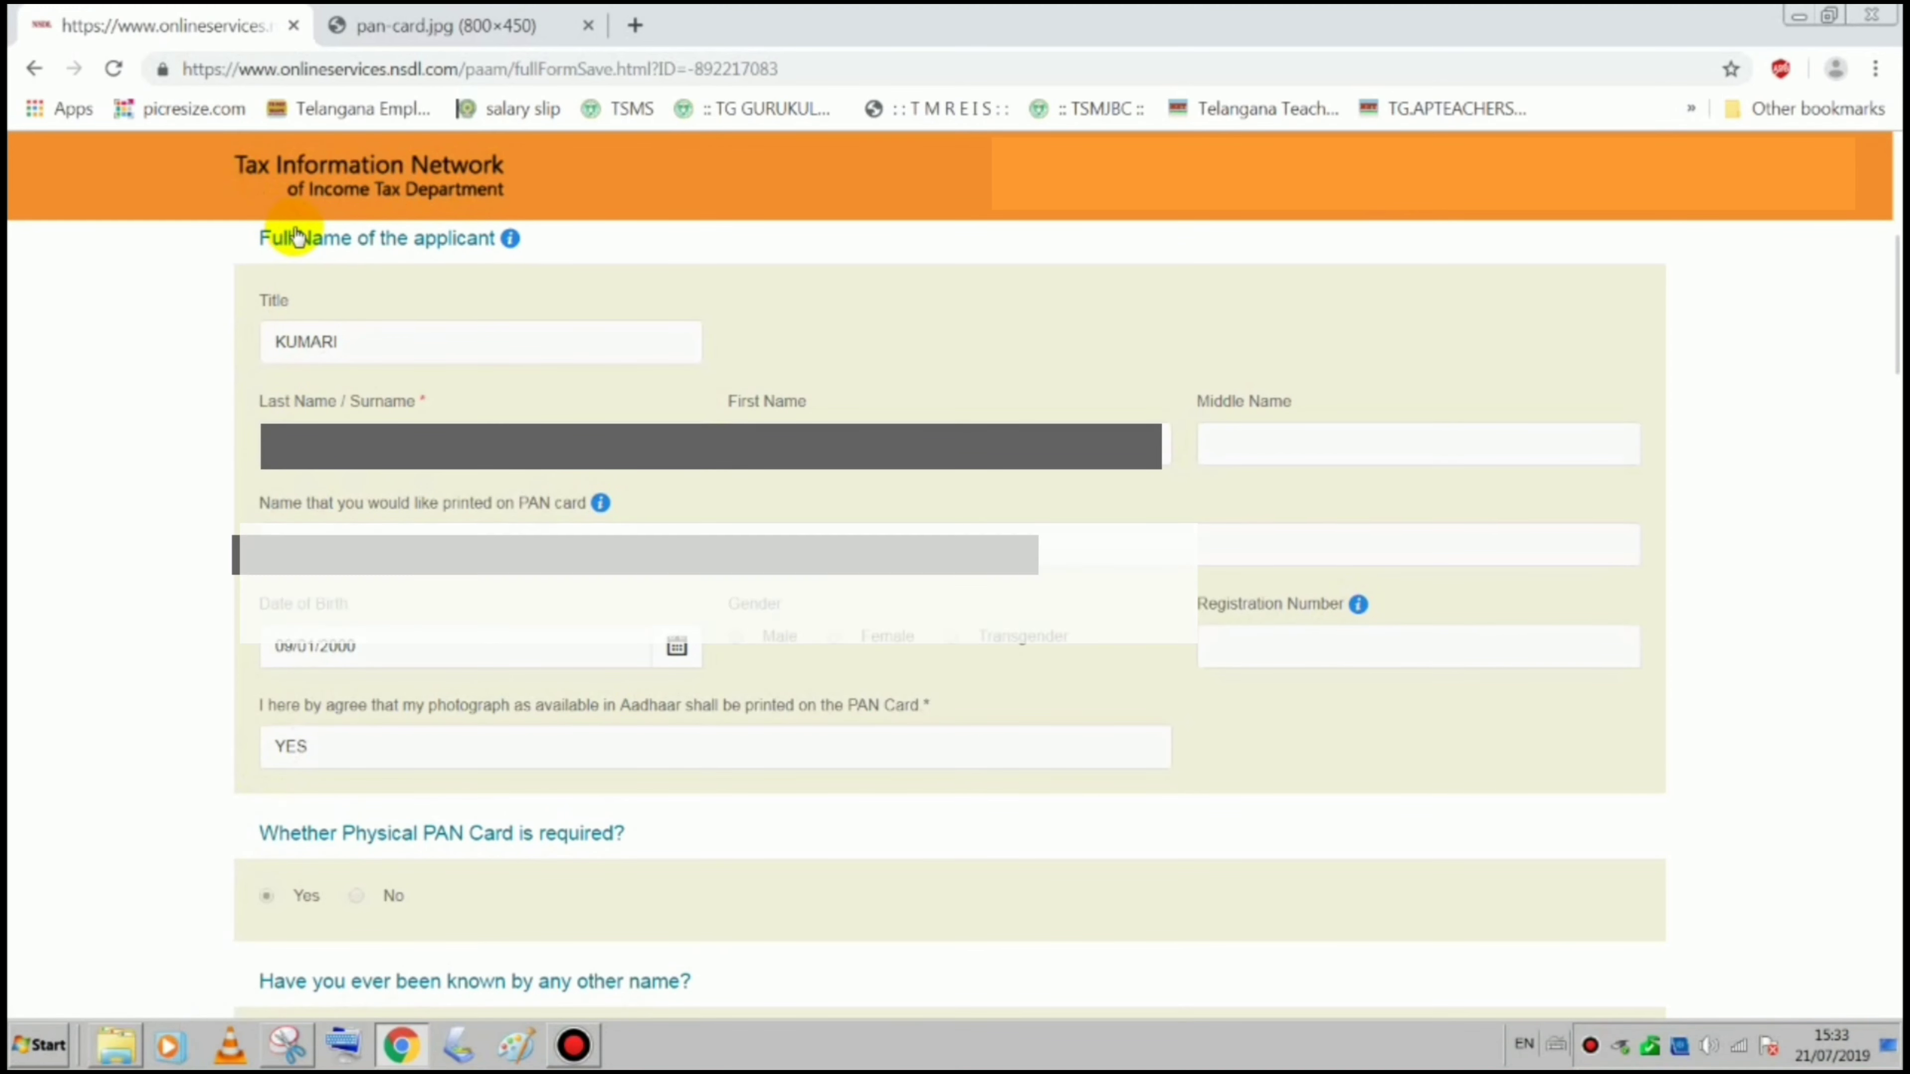
- Read through the filled Form 49A summary to the end and proceed to payment
scroll(912, 754, "down", 10)
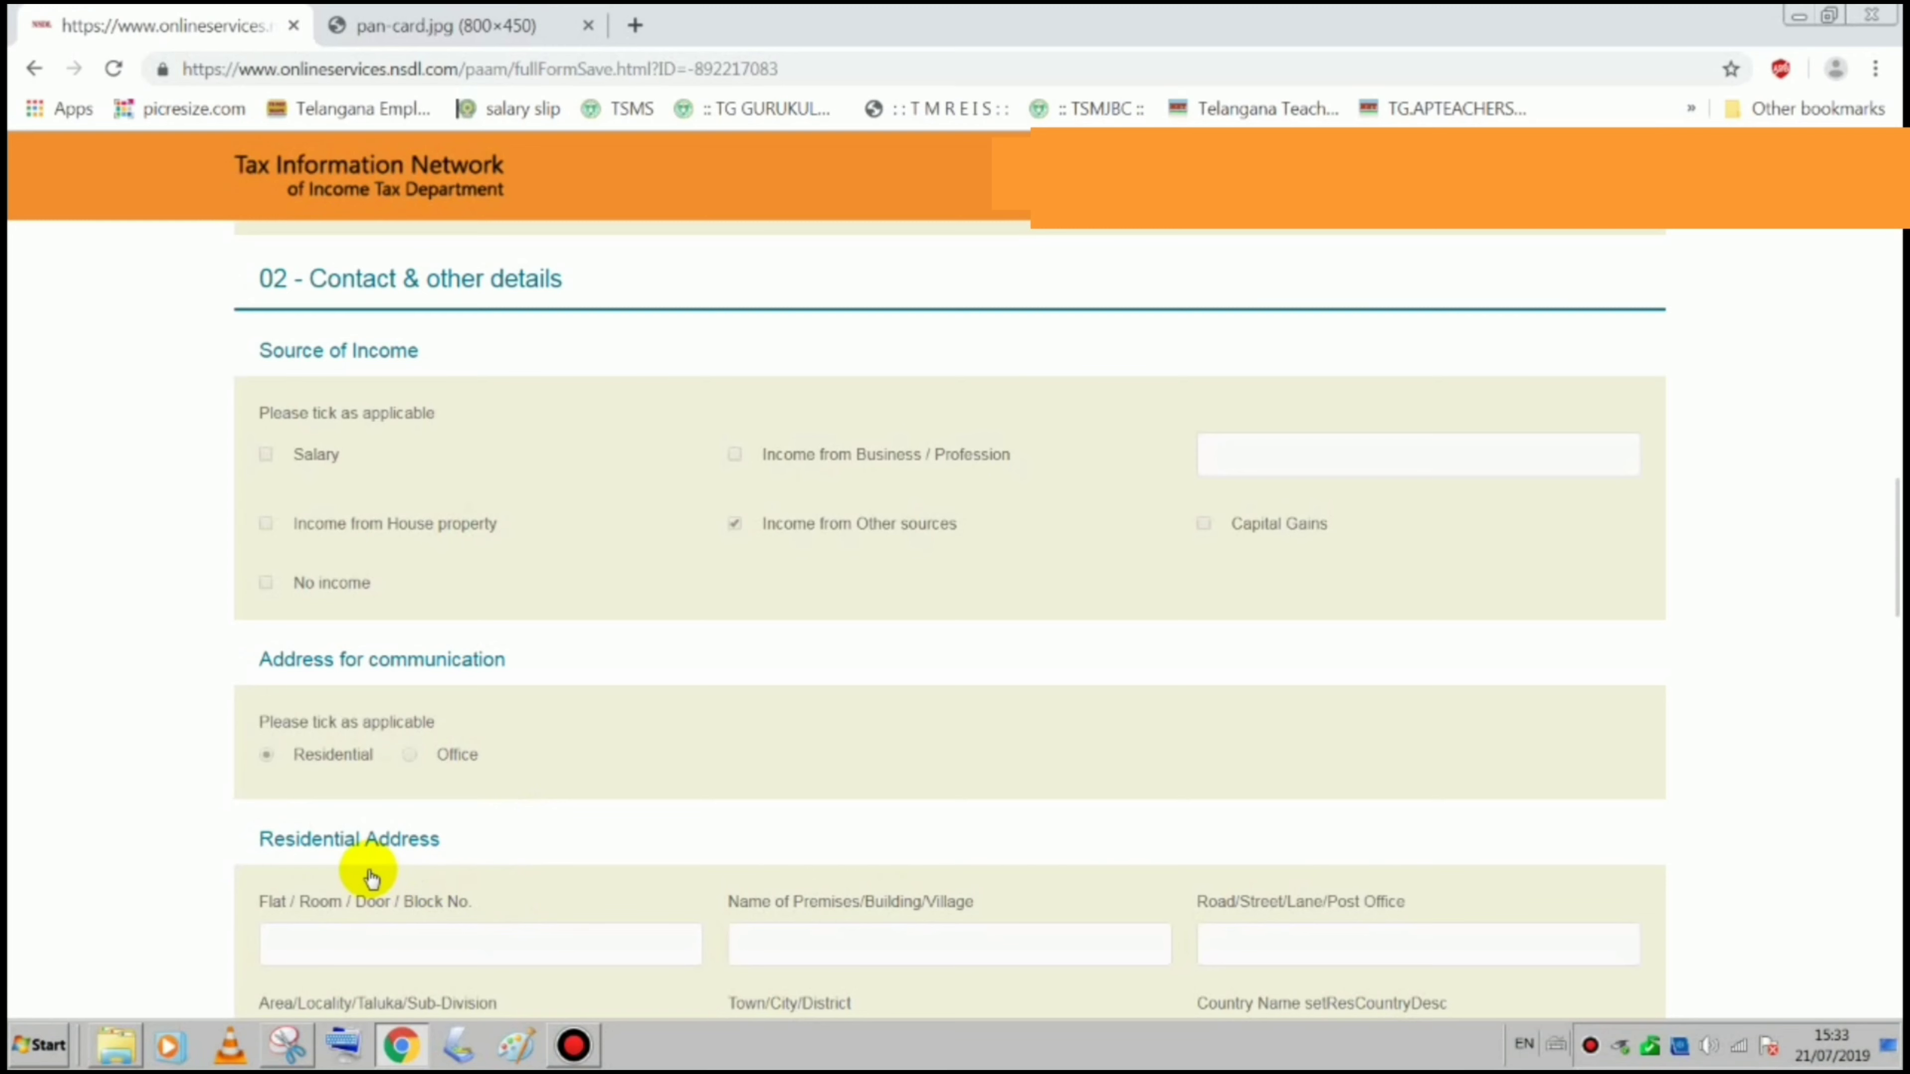
scroll(371, 874, "down", 10)
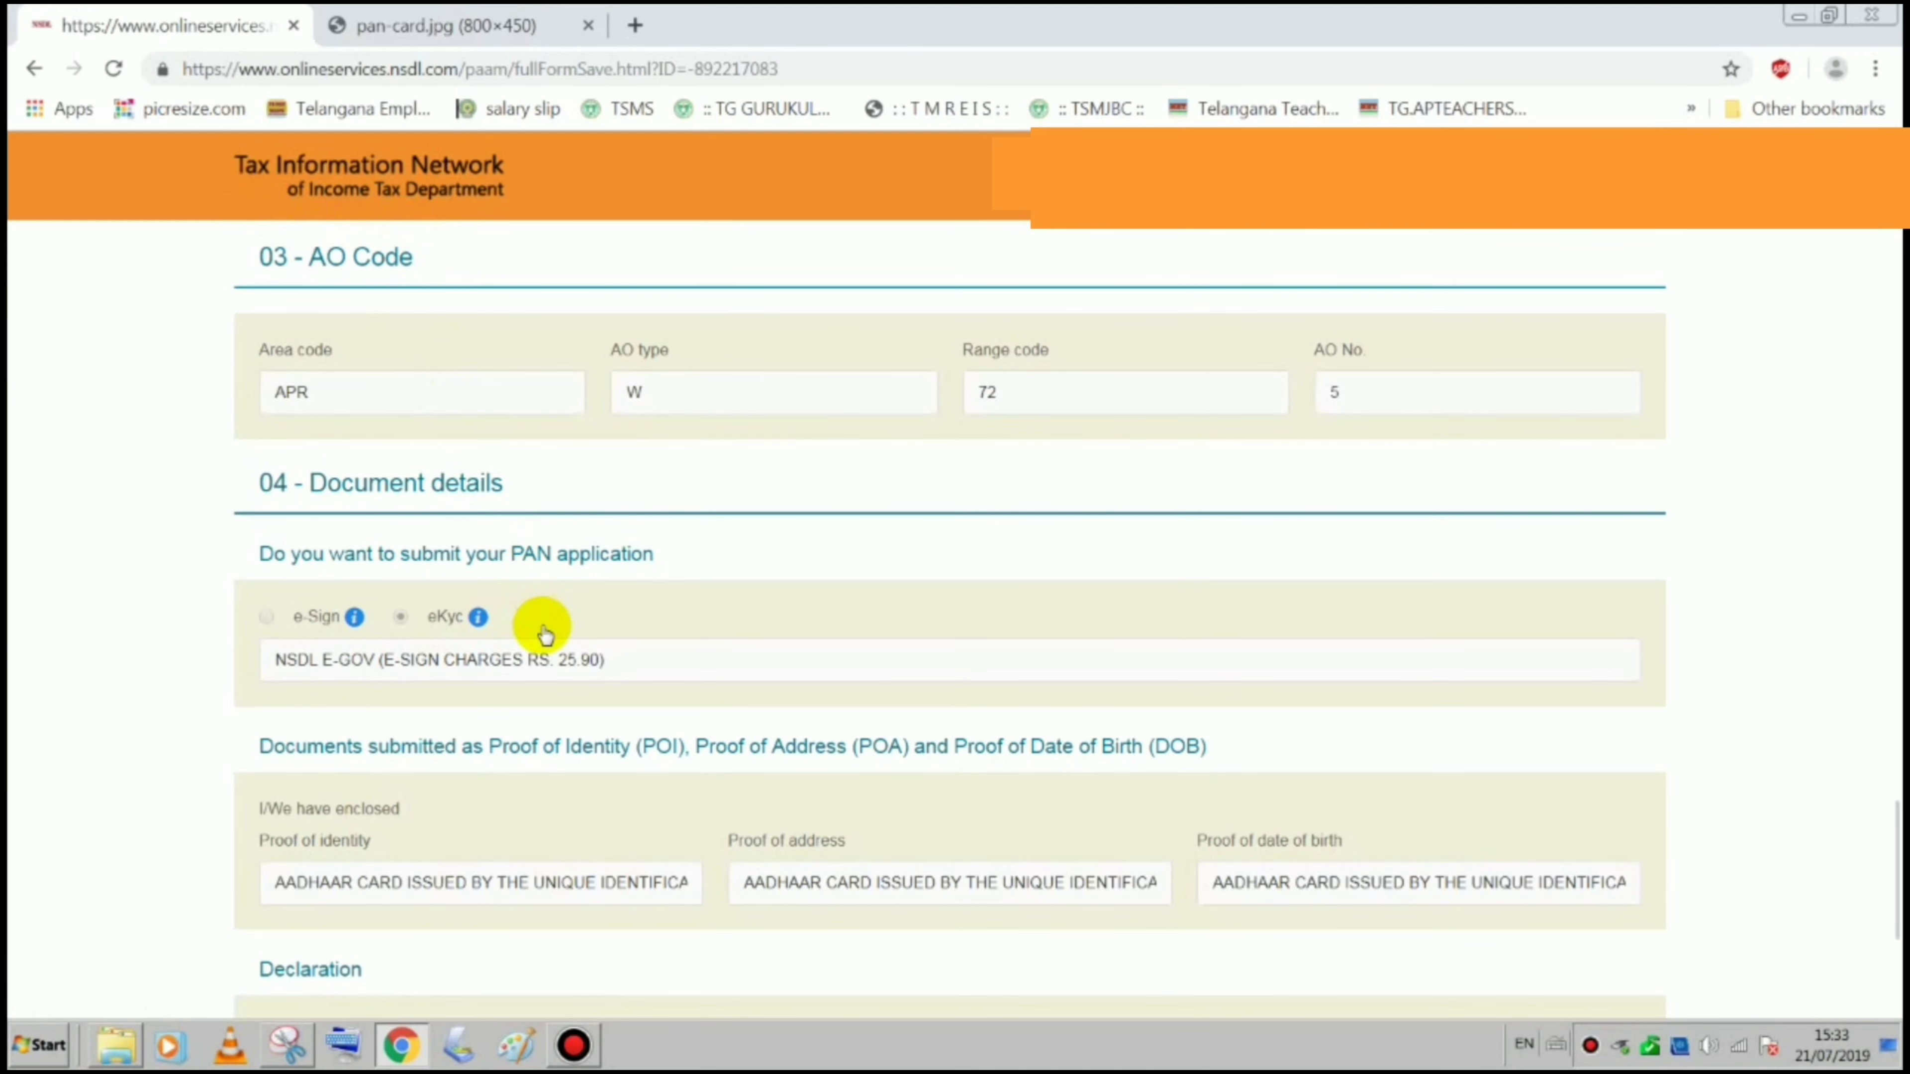
scroll(601, 728, "down", 3)
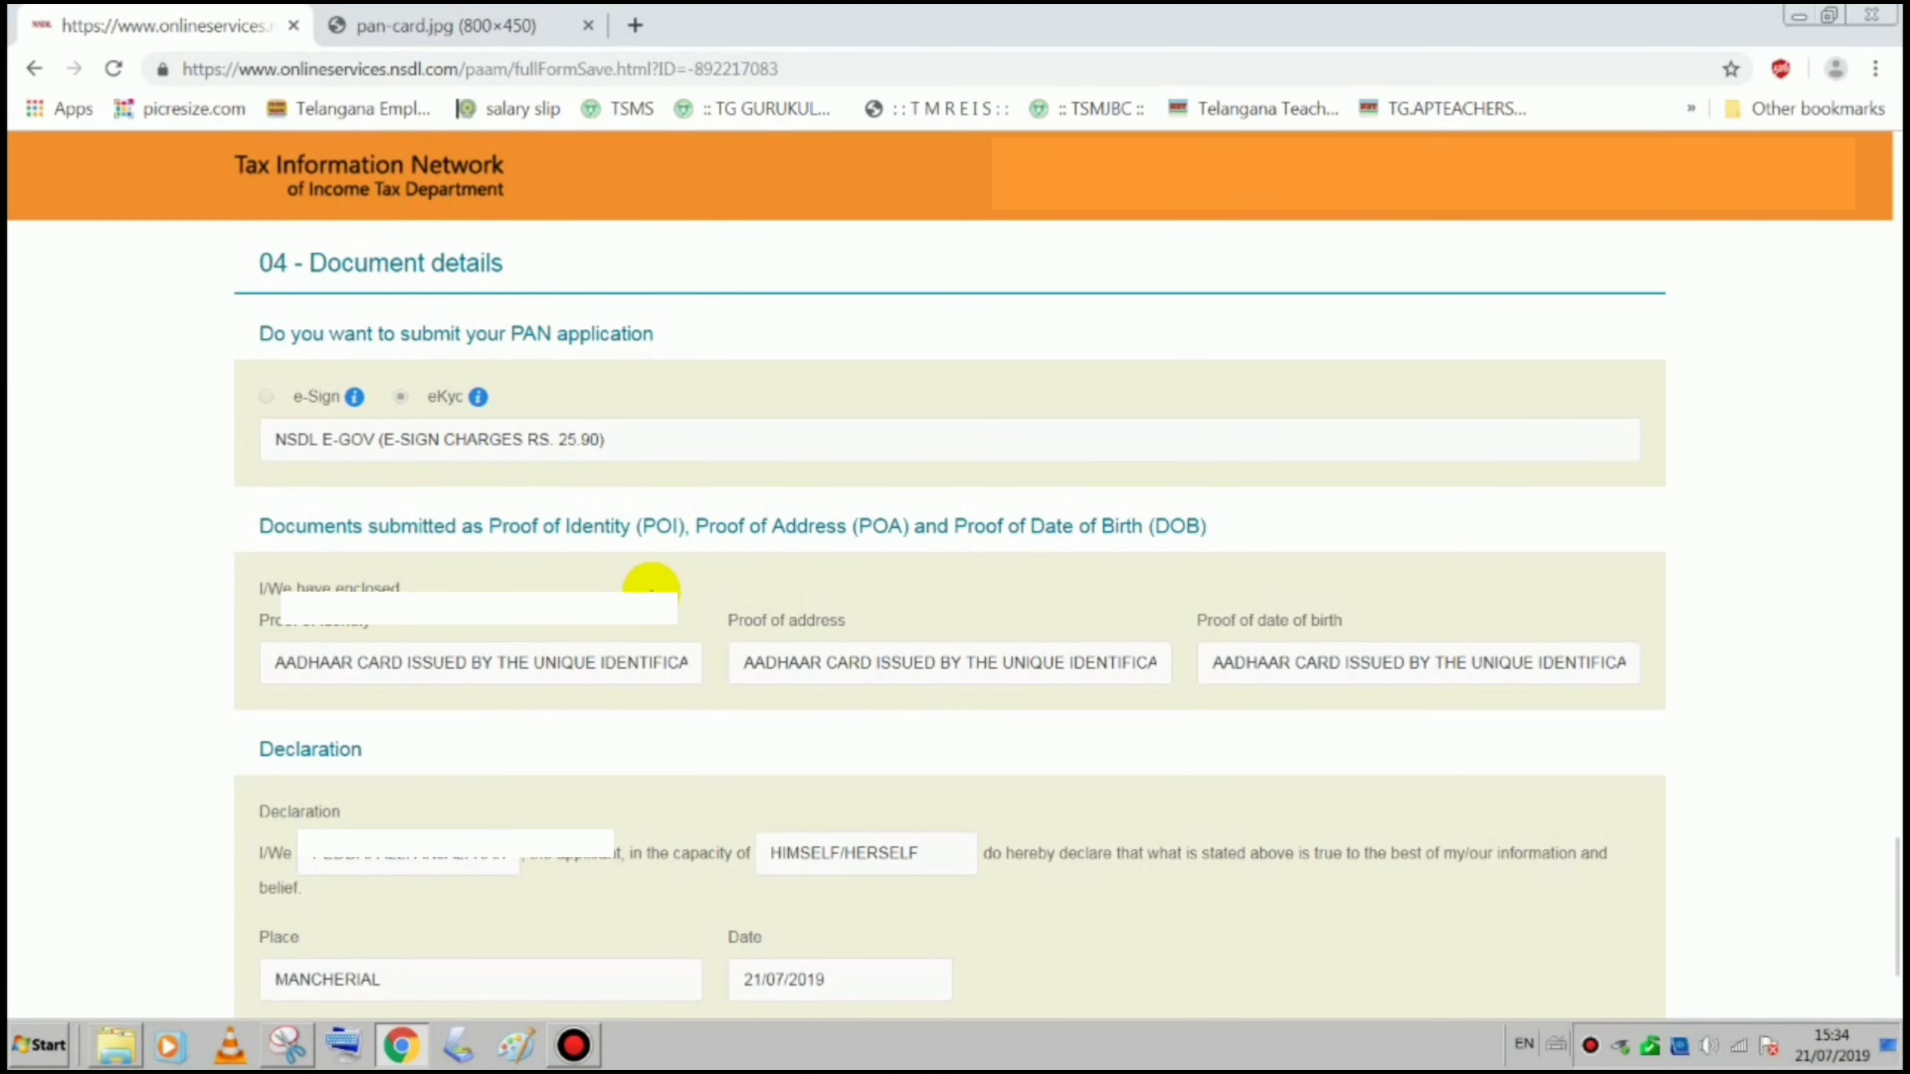
scroll(648, 598, "down", 3)
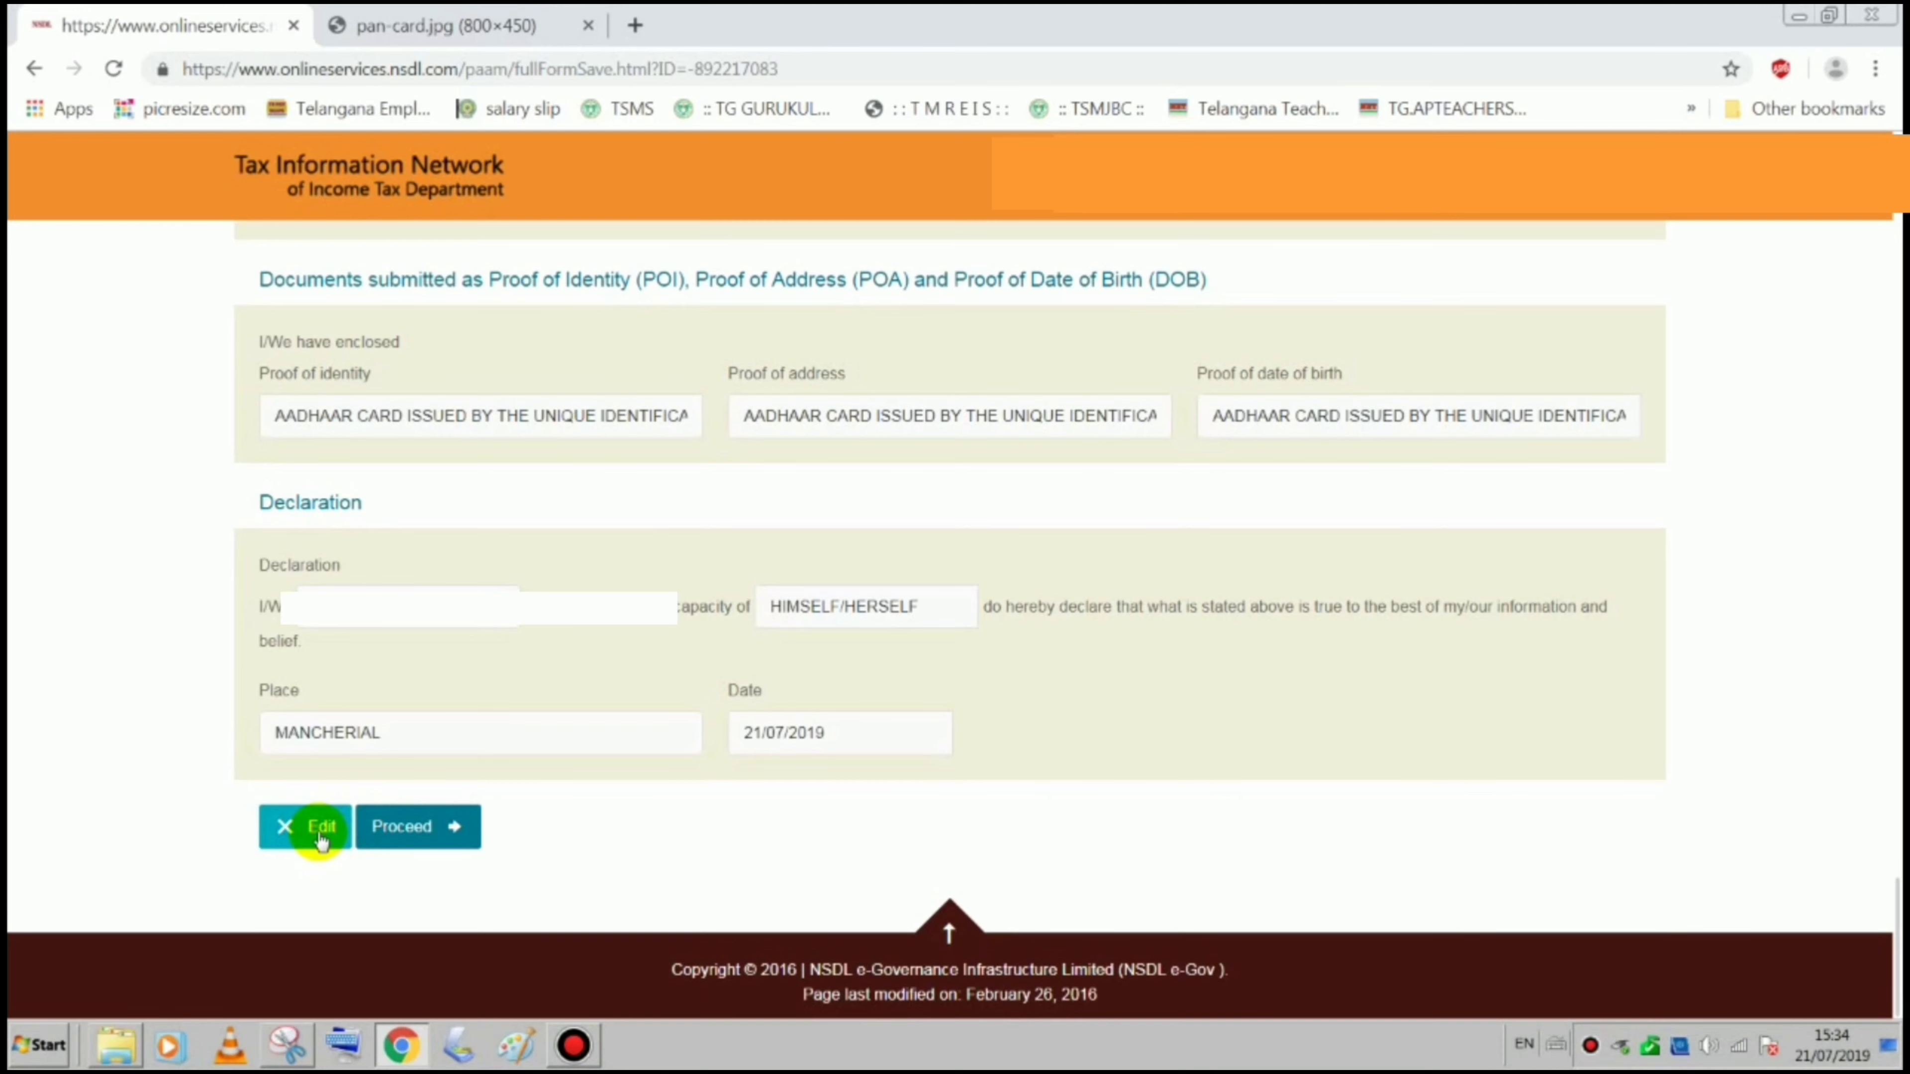
left_click(404, 828)
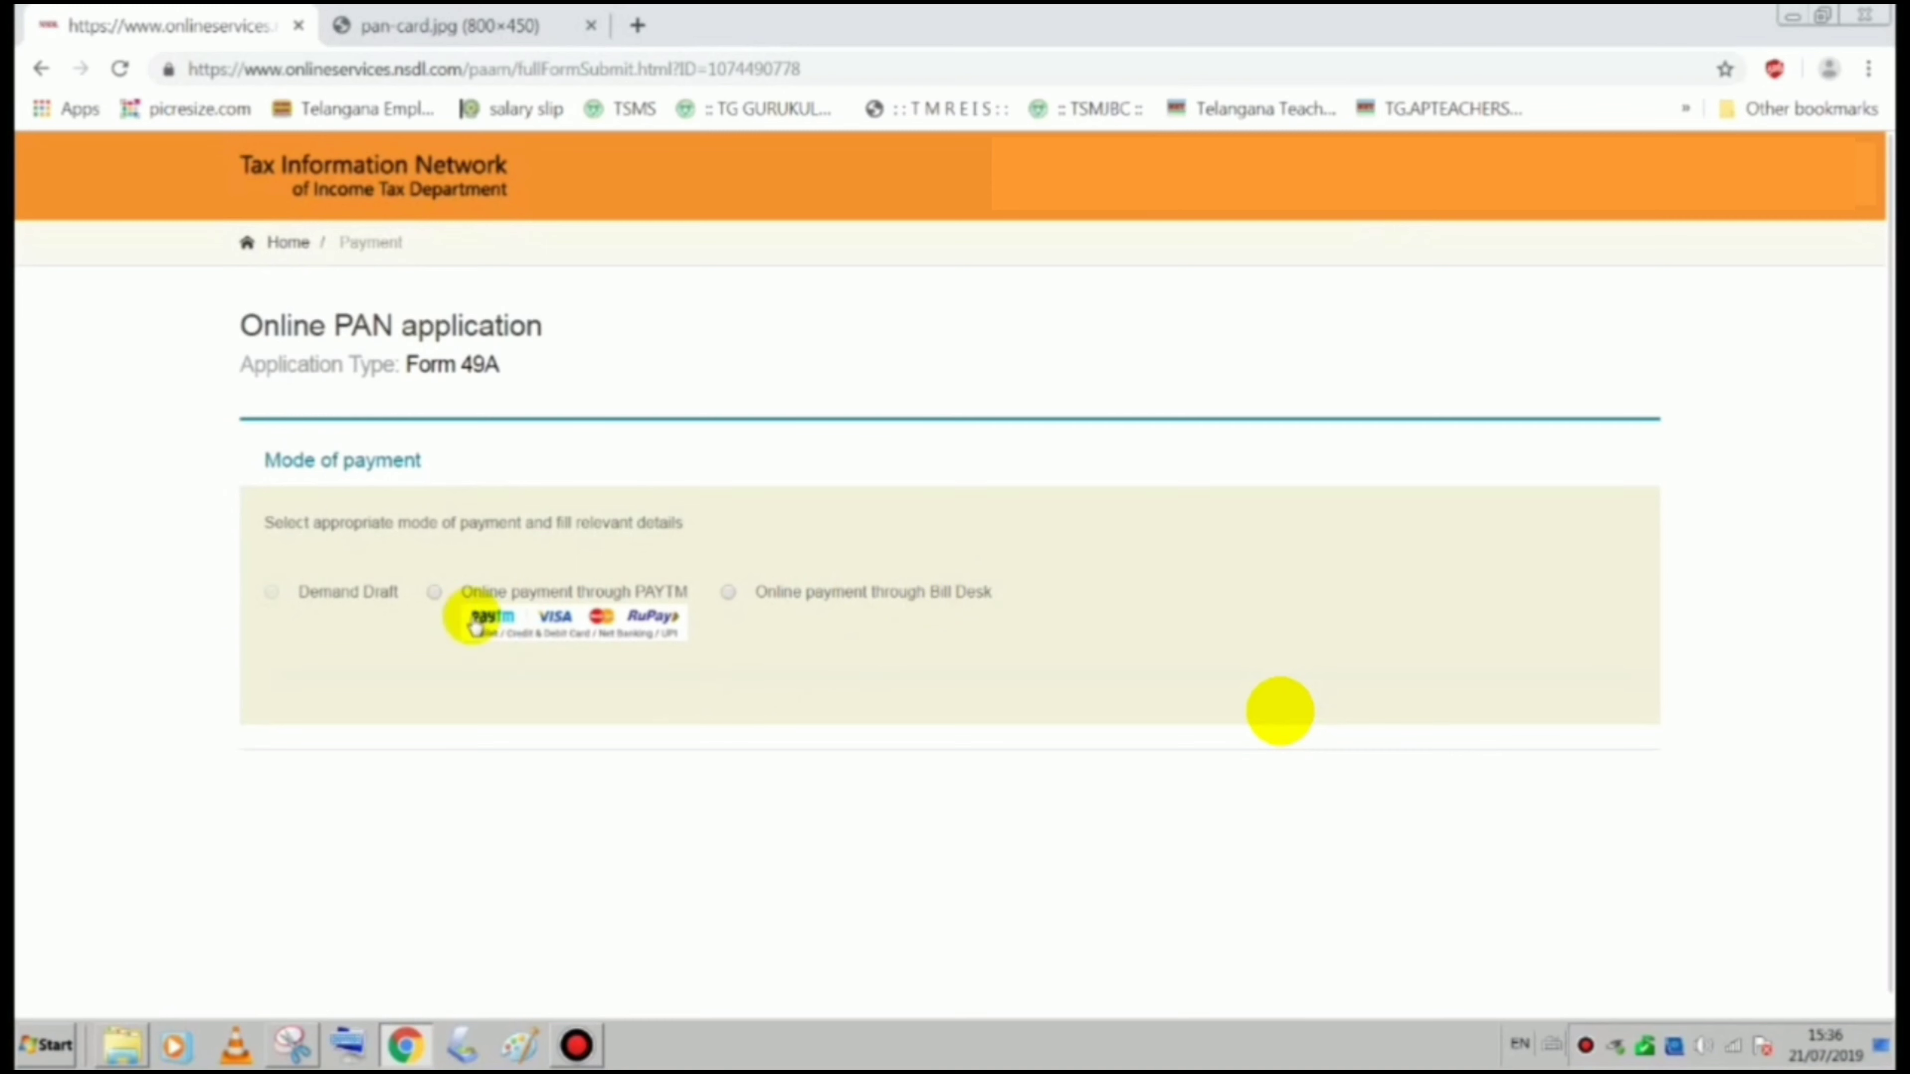
- Choose PAYTM as the online payment mode
left_click(435, 593)
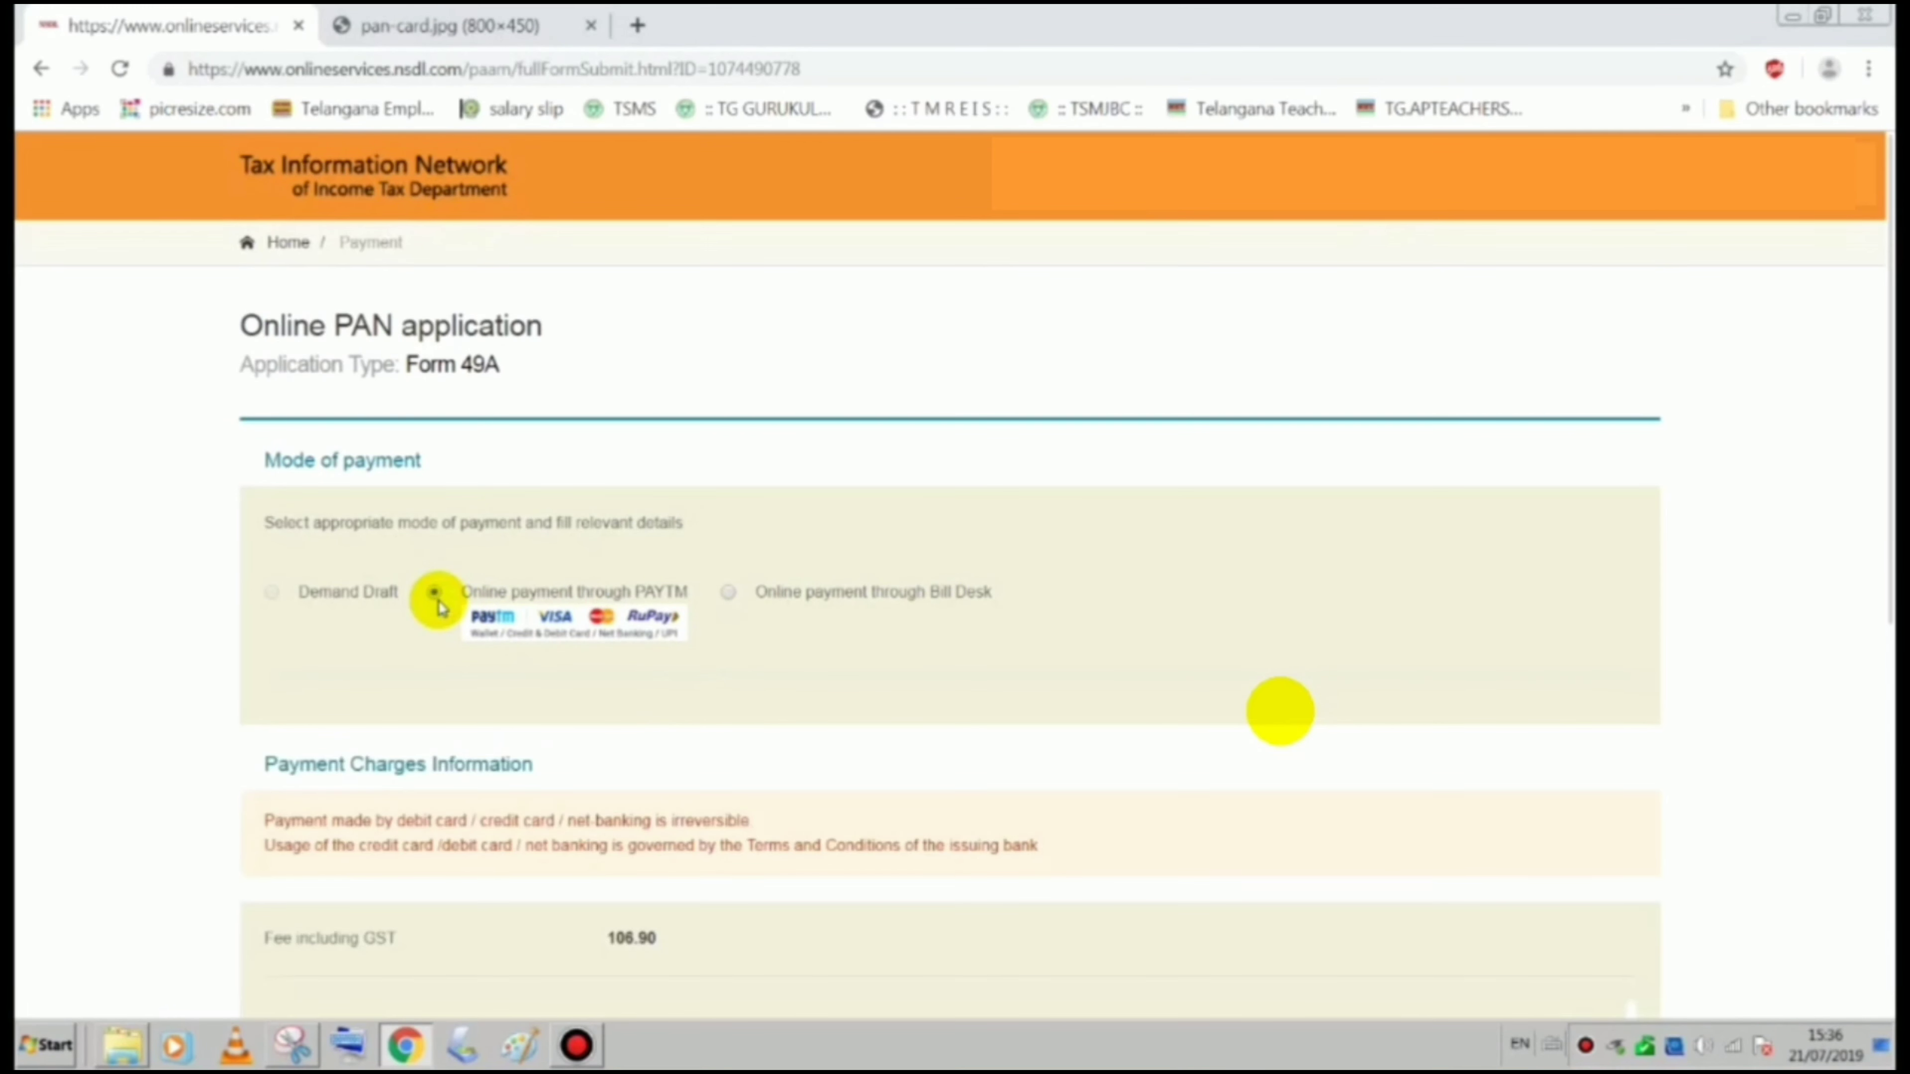
scroll(581, 731, "down", 3)
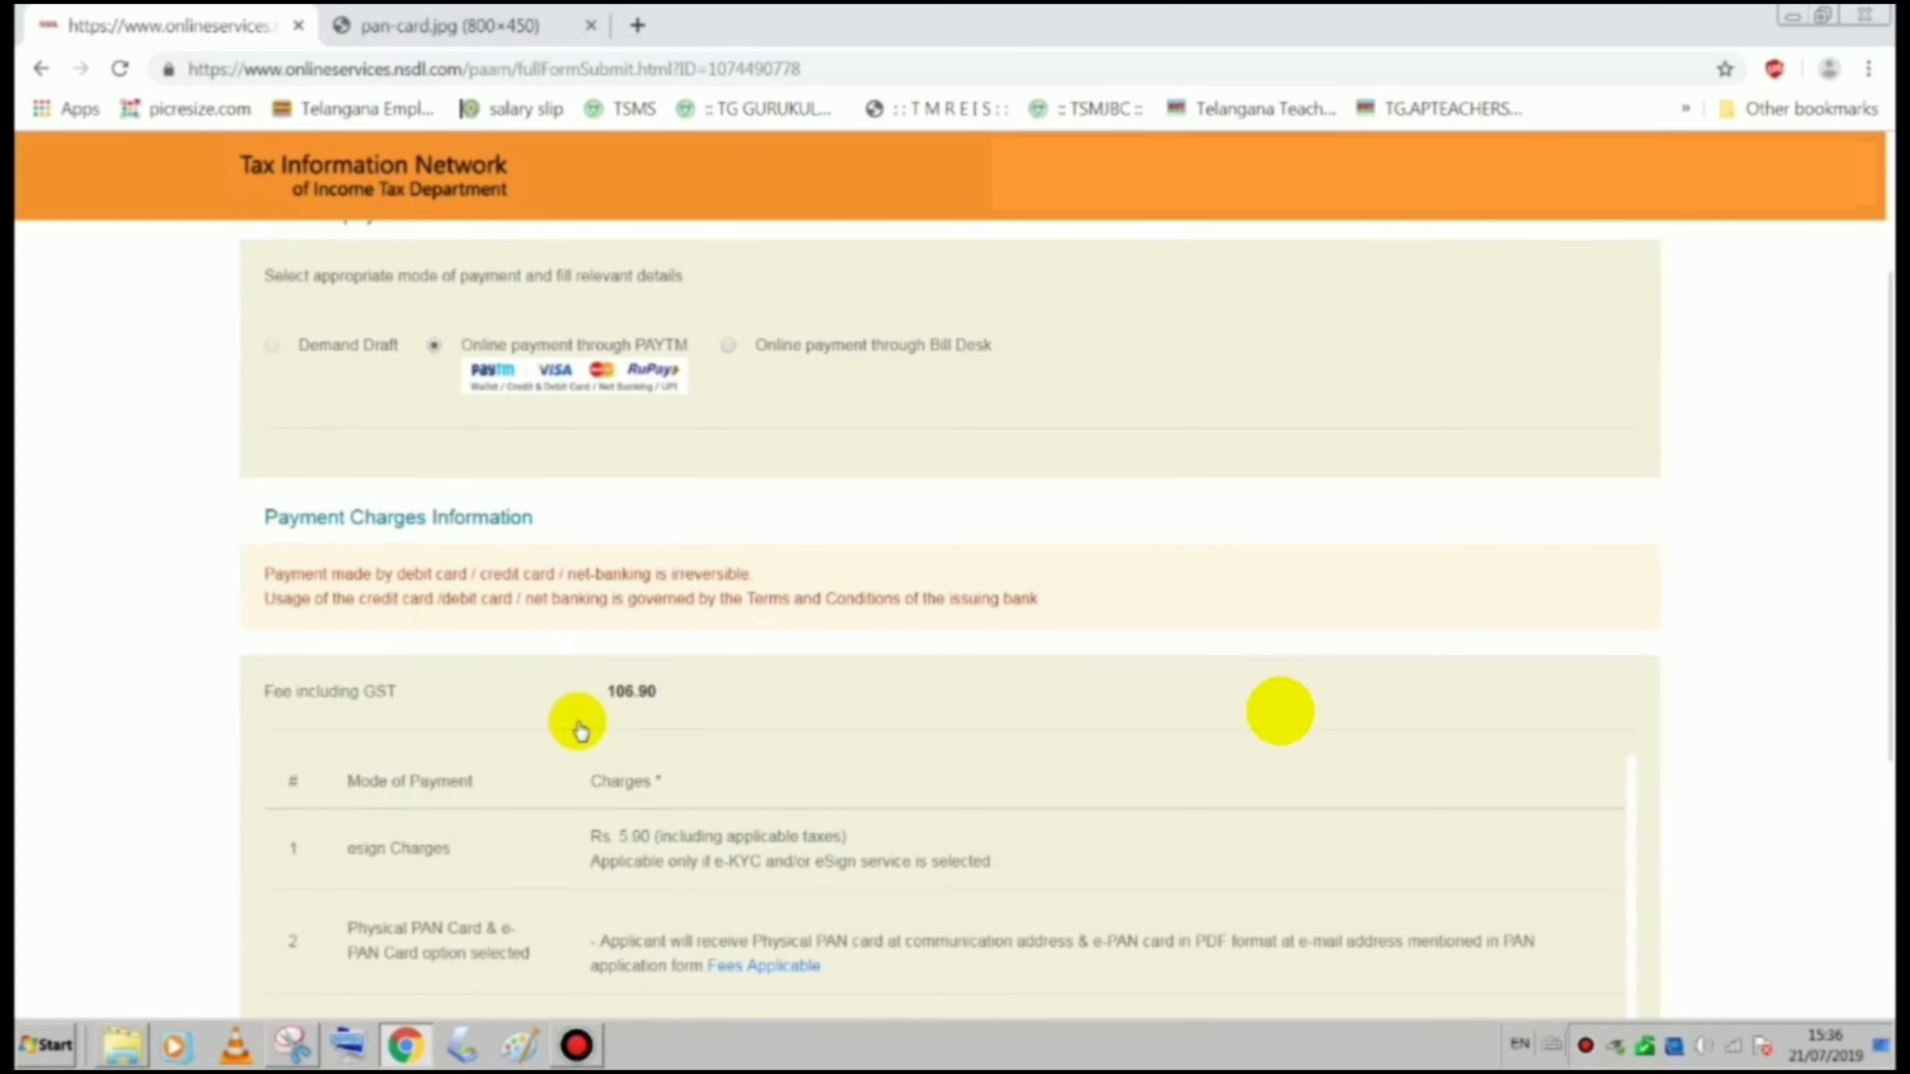
scroll(581, 731, "down", 2)
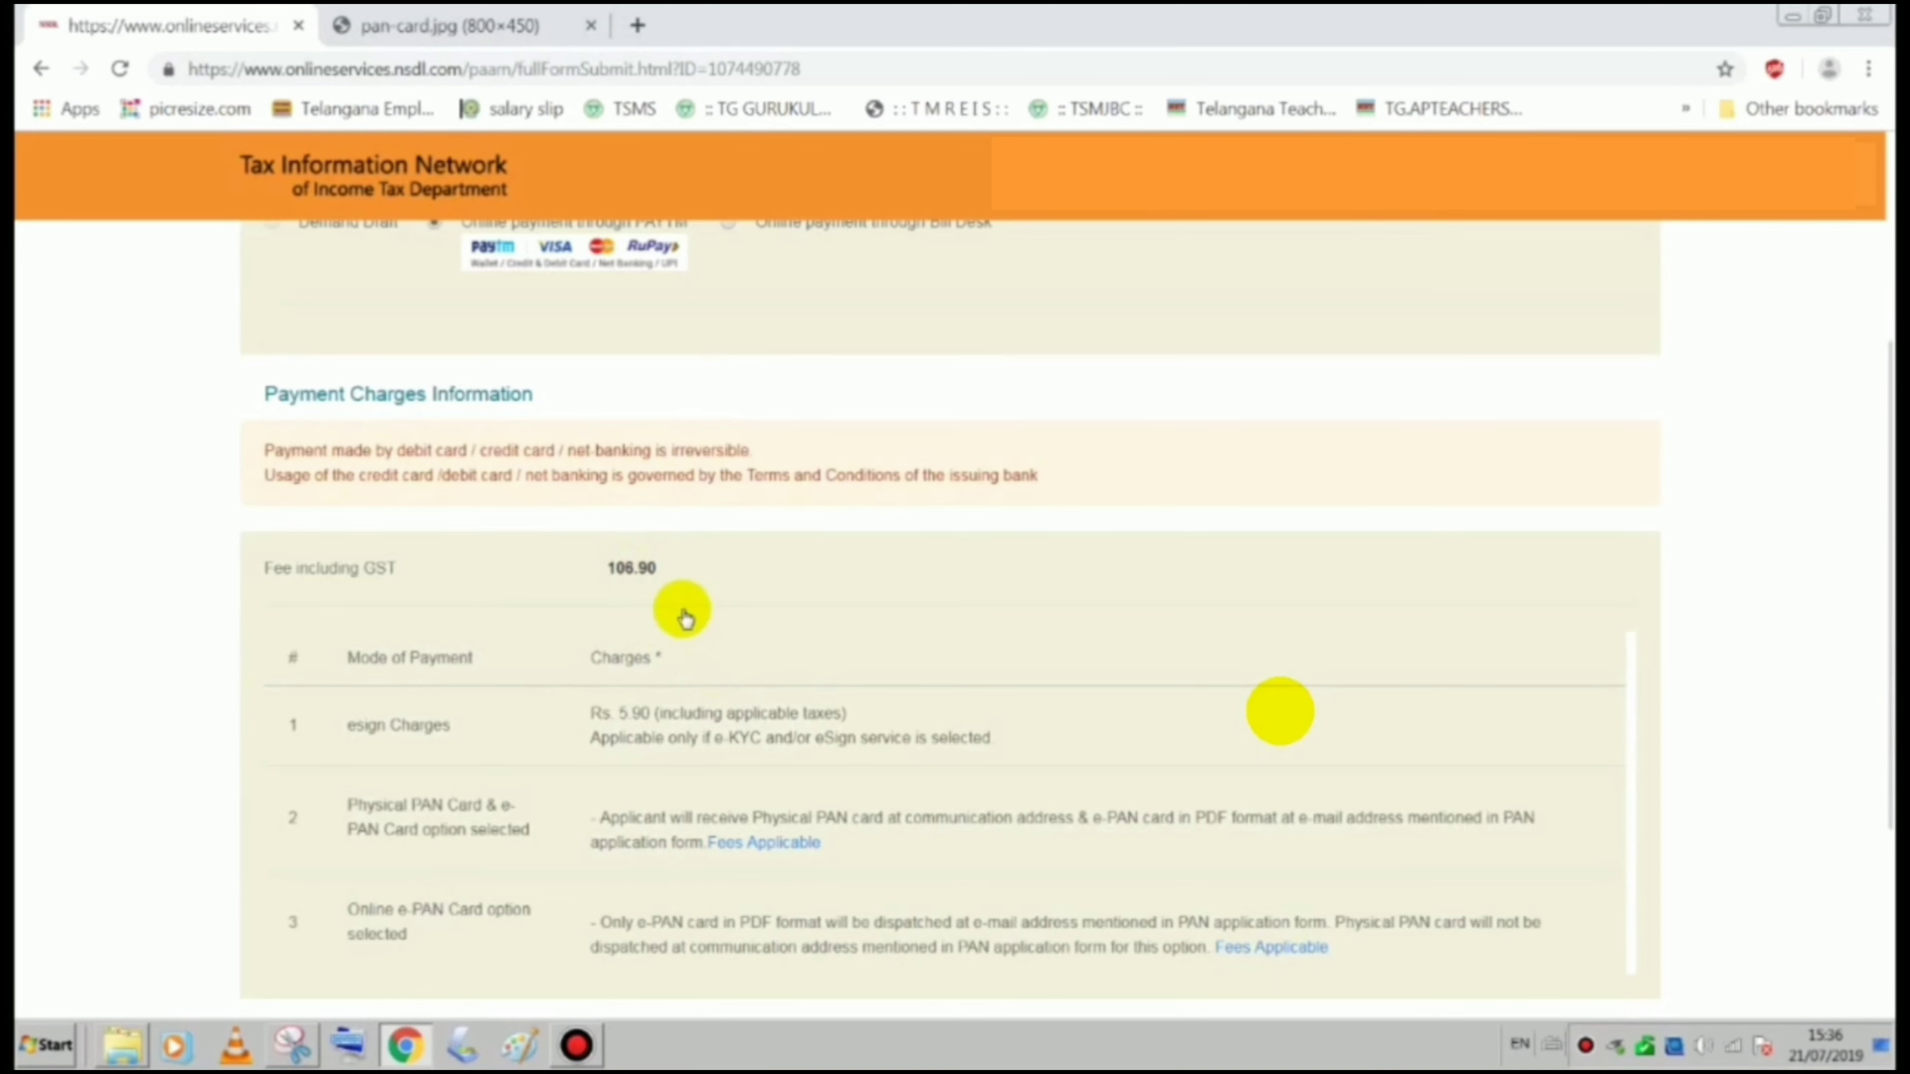
scroll(669, 617, "down", 3)
scroll(681, 700, "down", 1)
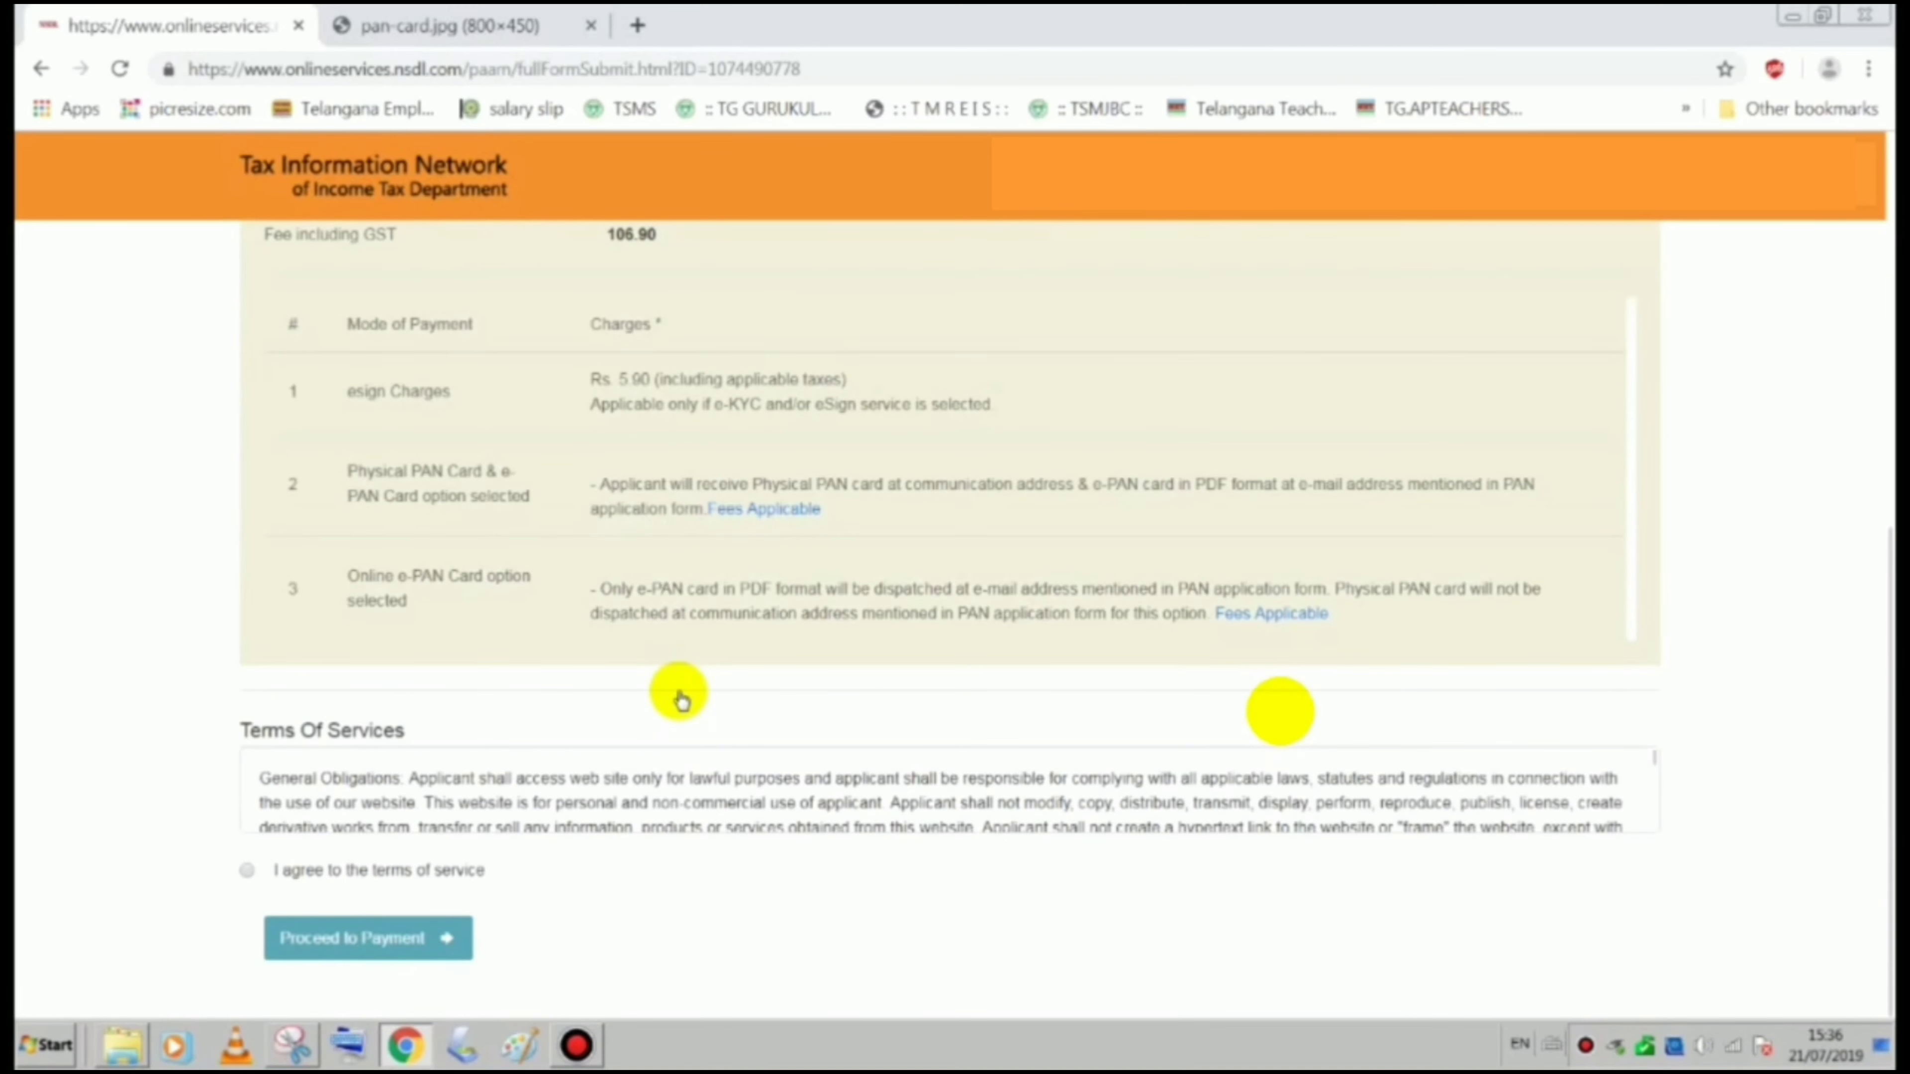
- Accept the terms of service and confirm paying the 106.90 PAN fee
left_click(331, 870)
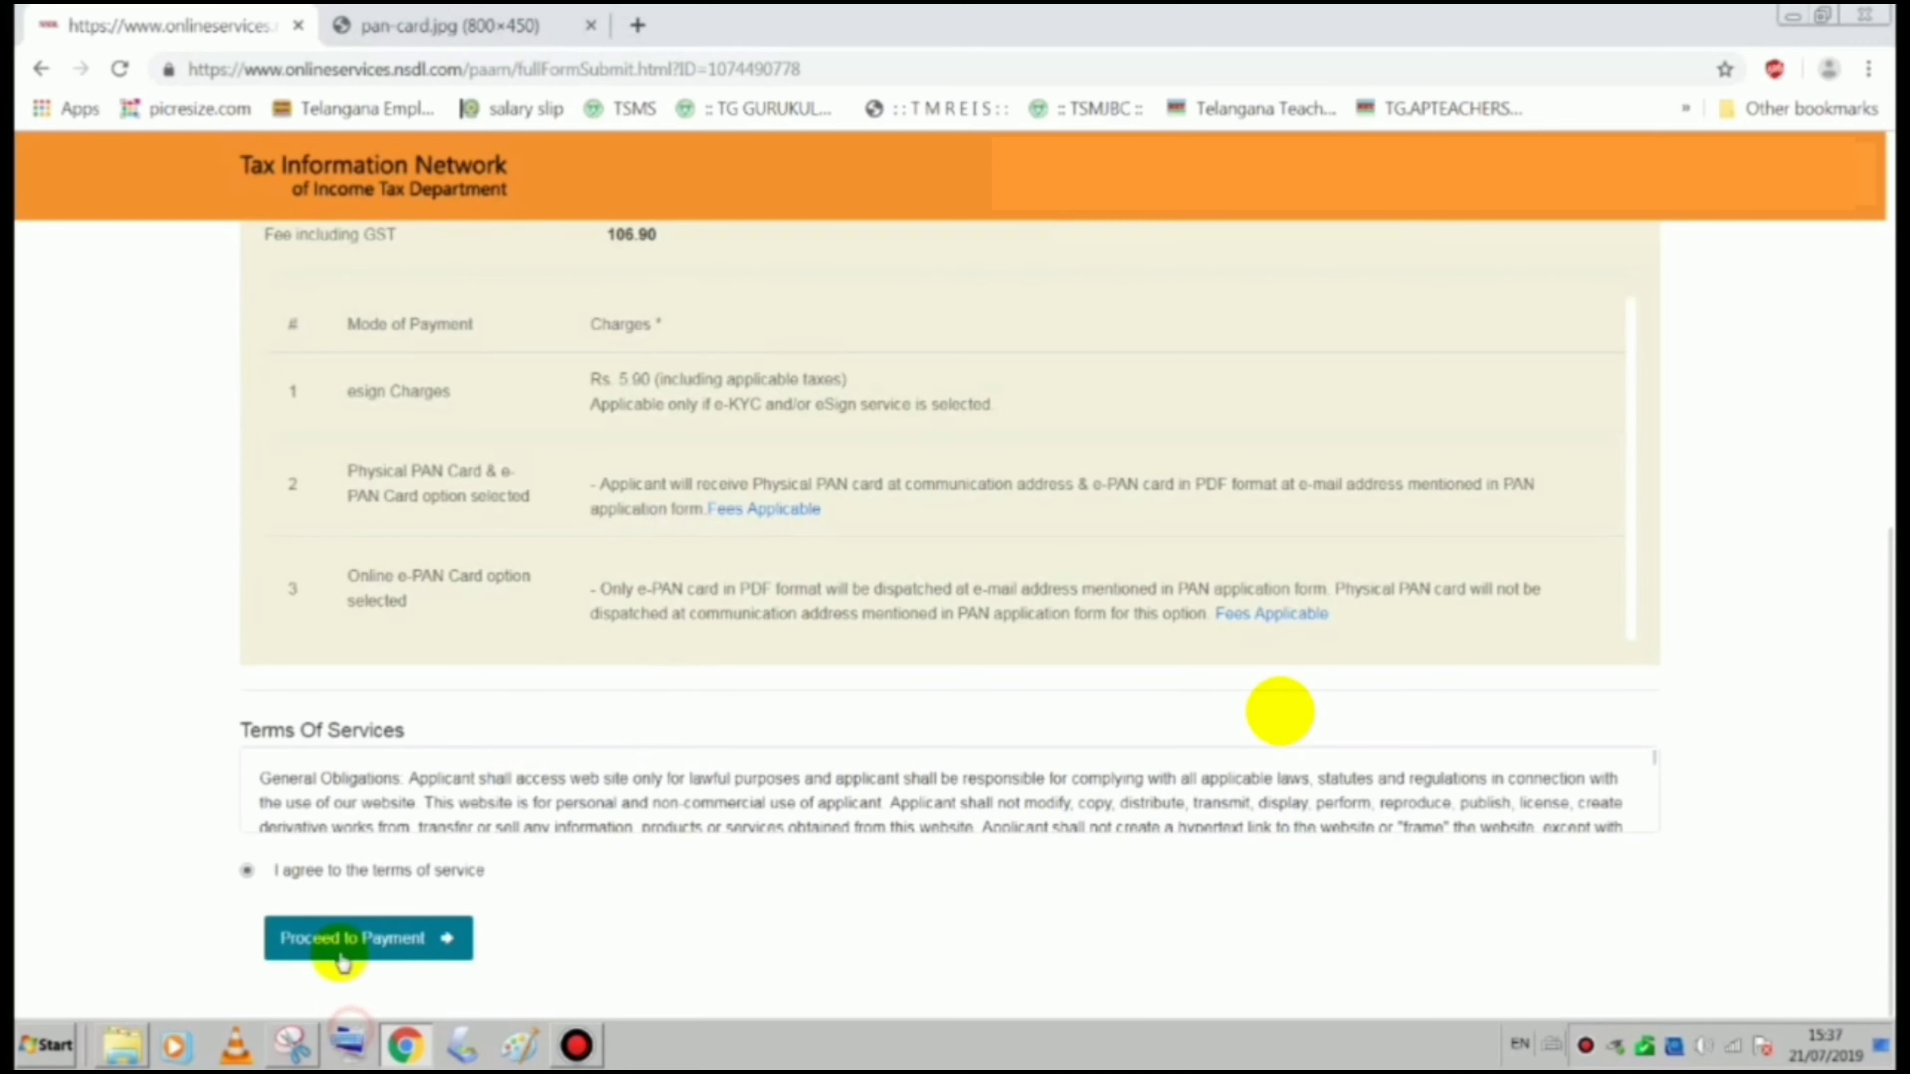
left_click(352, 938)
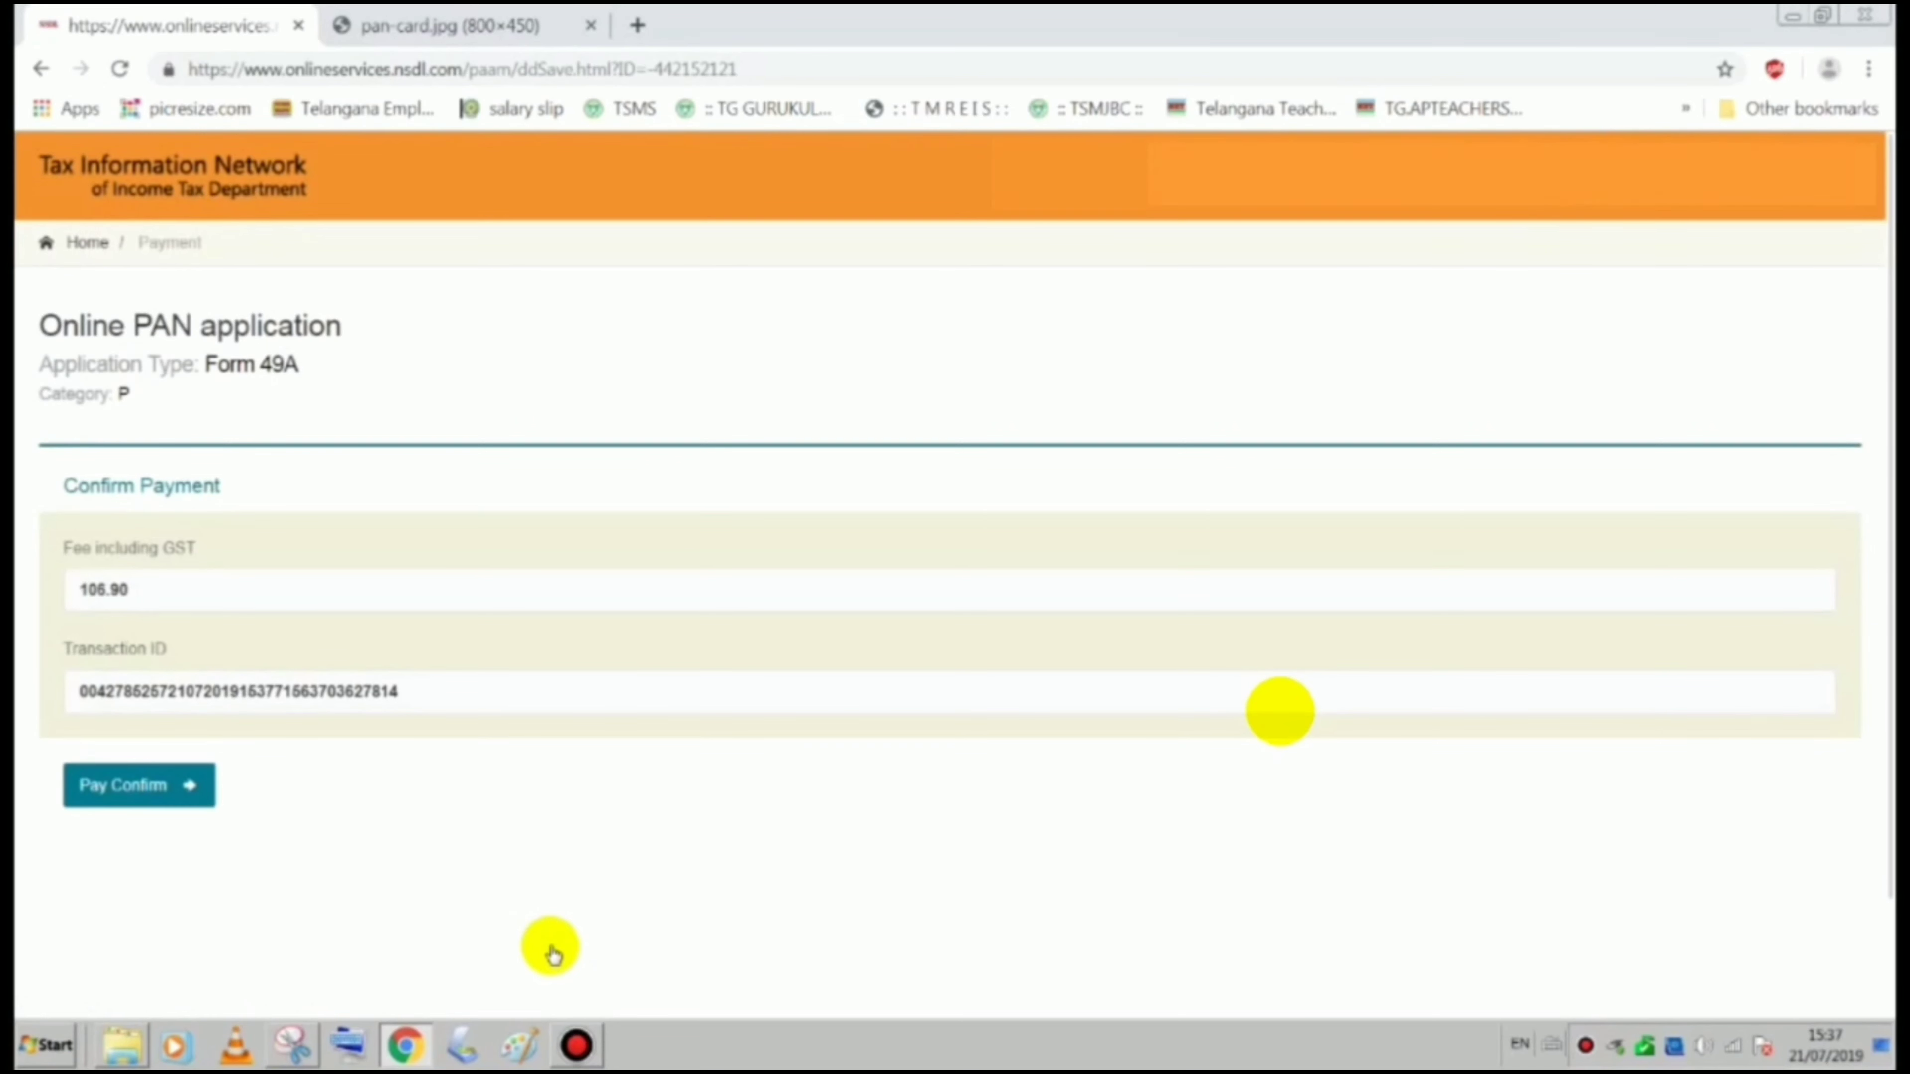
left_click(179, 803)
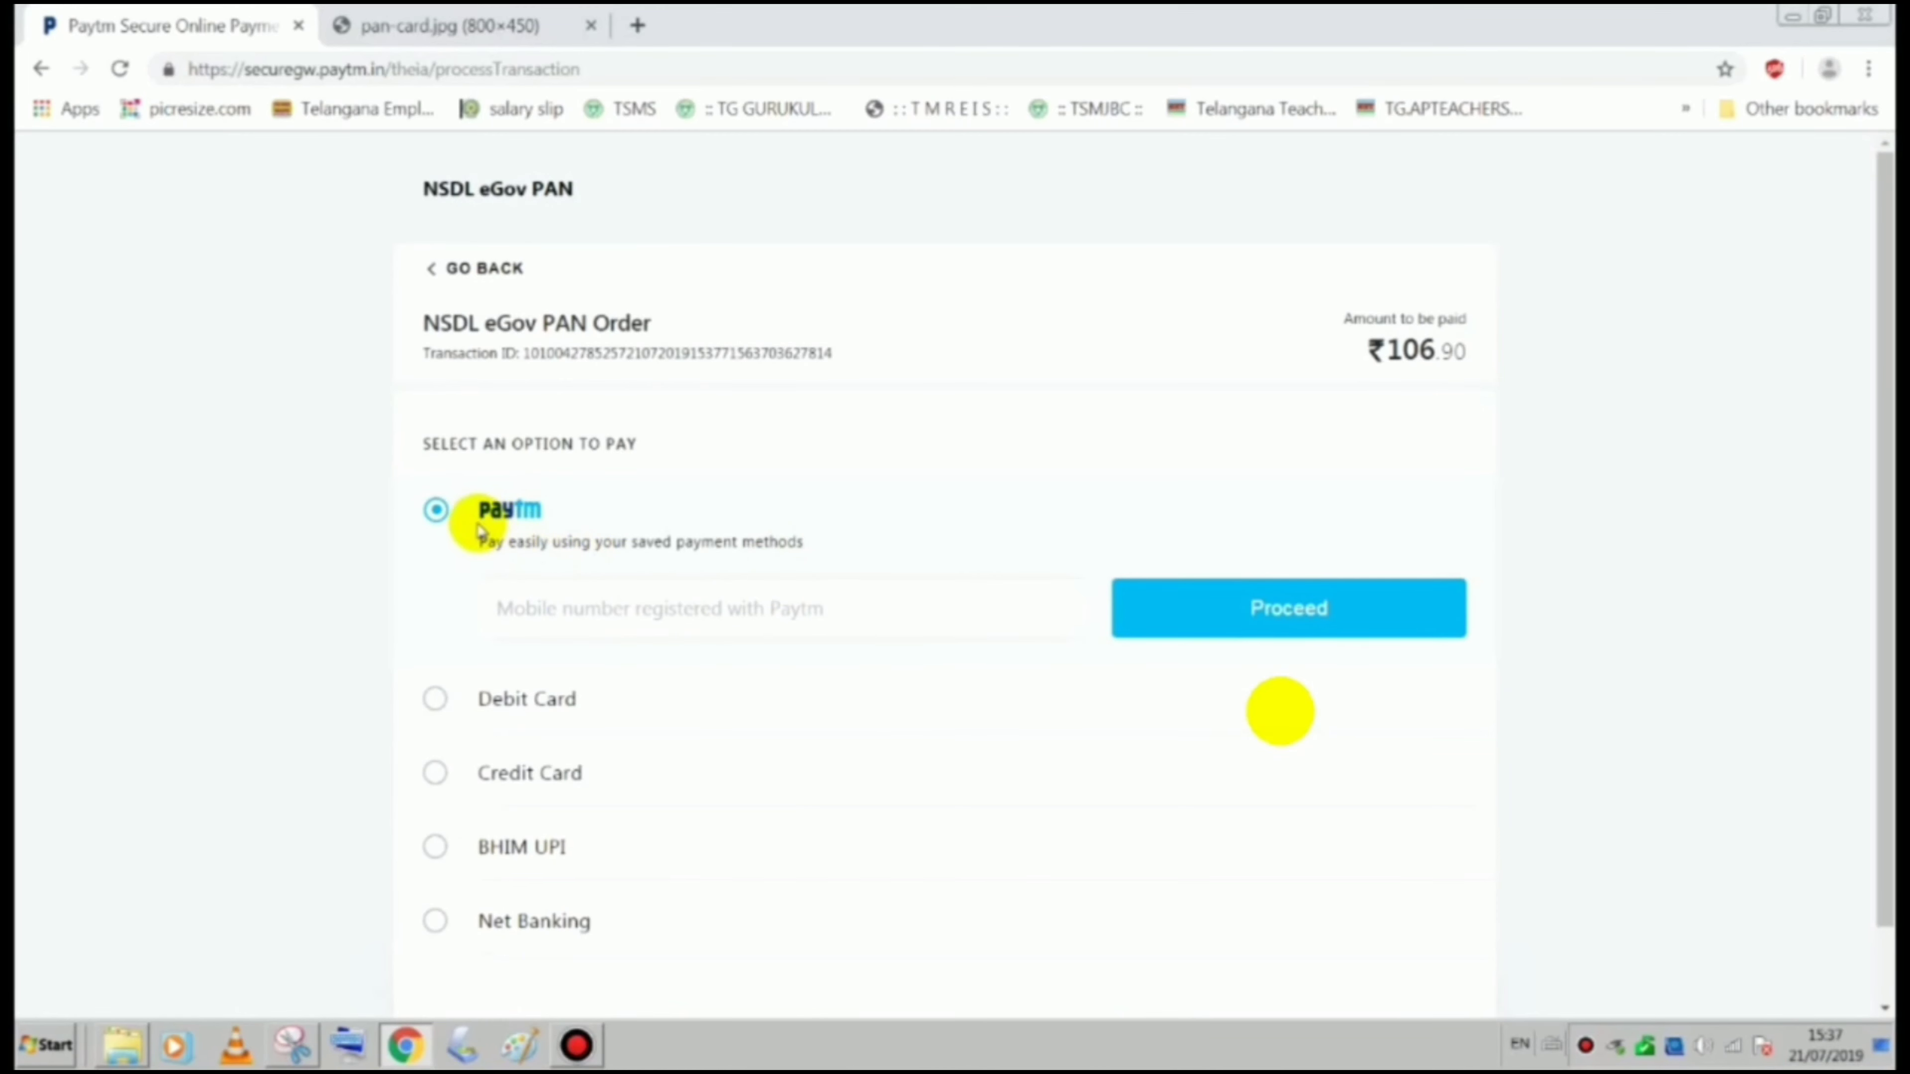
- Complete the ₹106.90 Paytm payment using the Paytm mobile number option
left_click(952, 617)
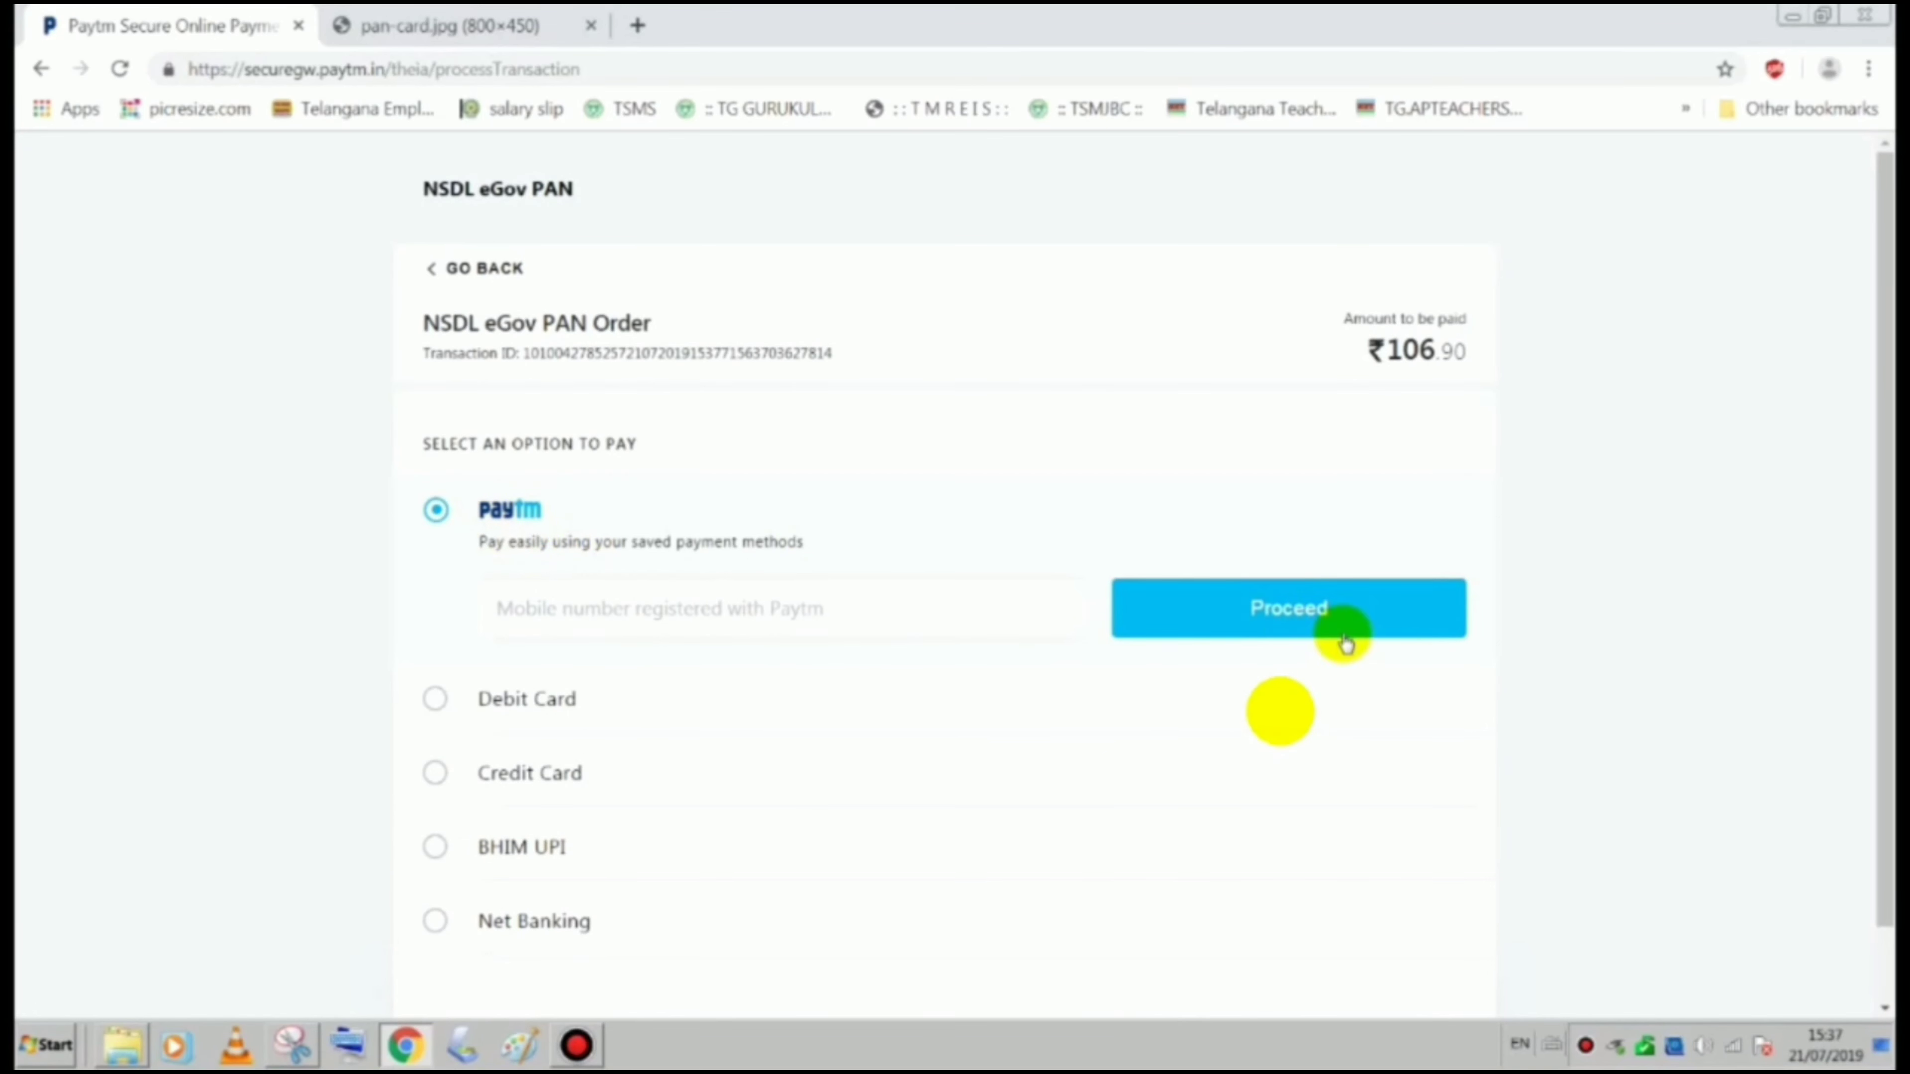
left_click(952, 617)
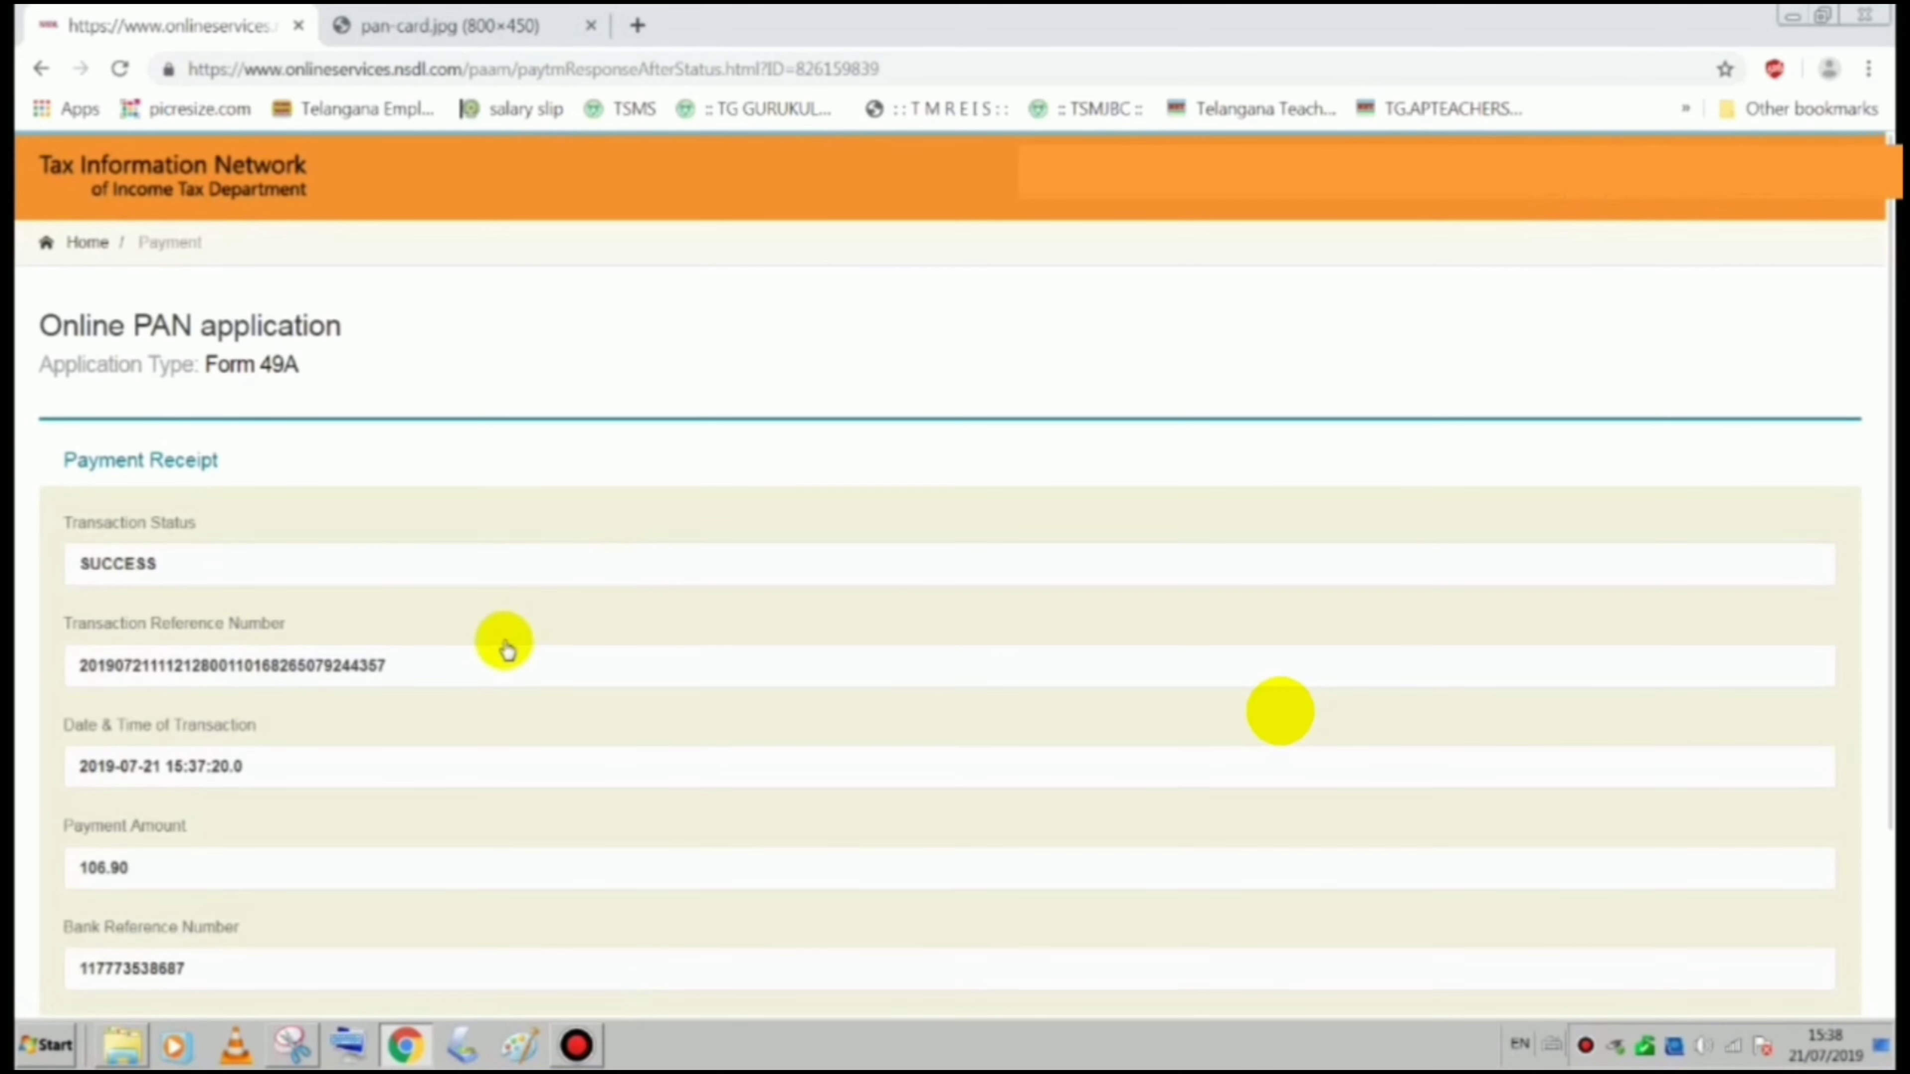
- Continue past the SUCCESS payment receipt, give Aadhaar consent and start Aadhaar authentication
scroll(503, 640, "down", 2)
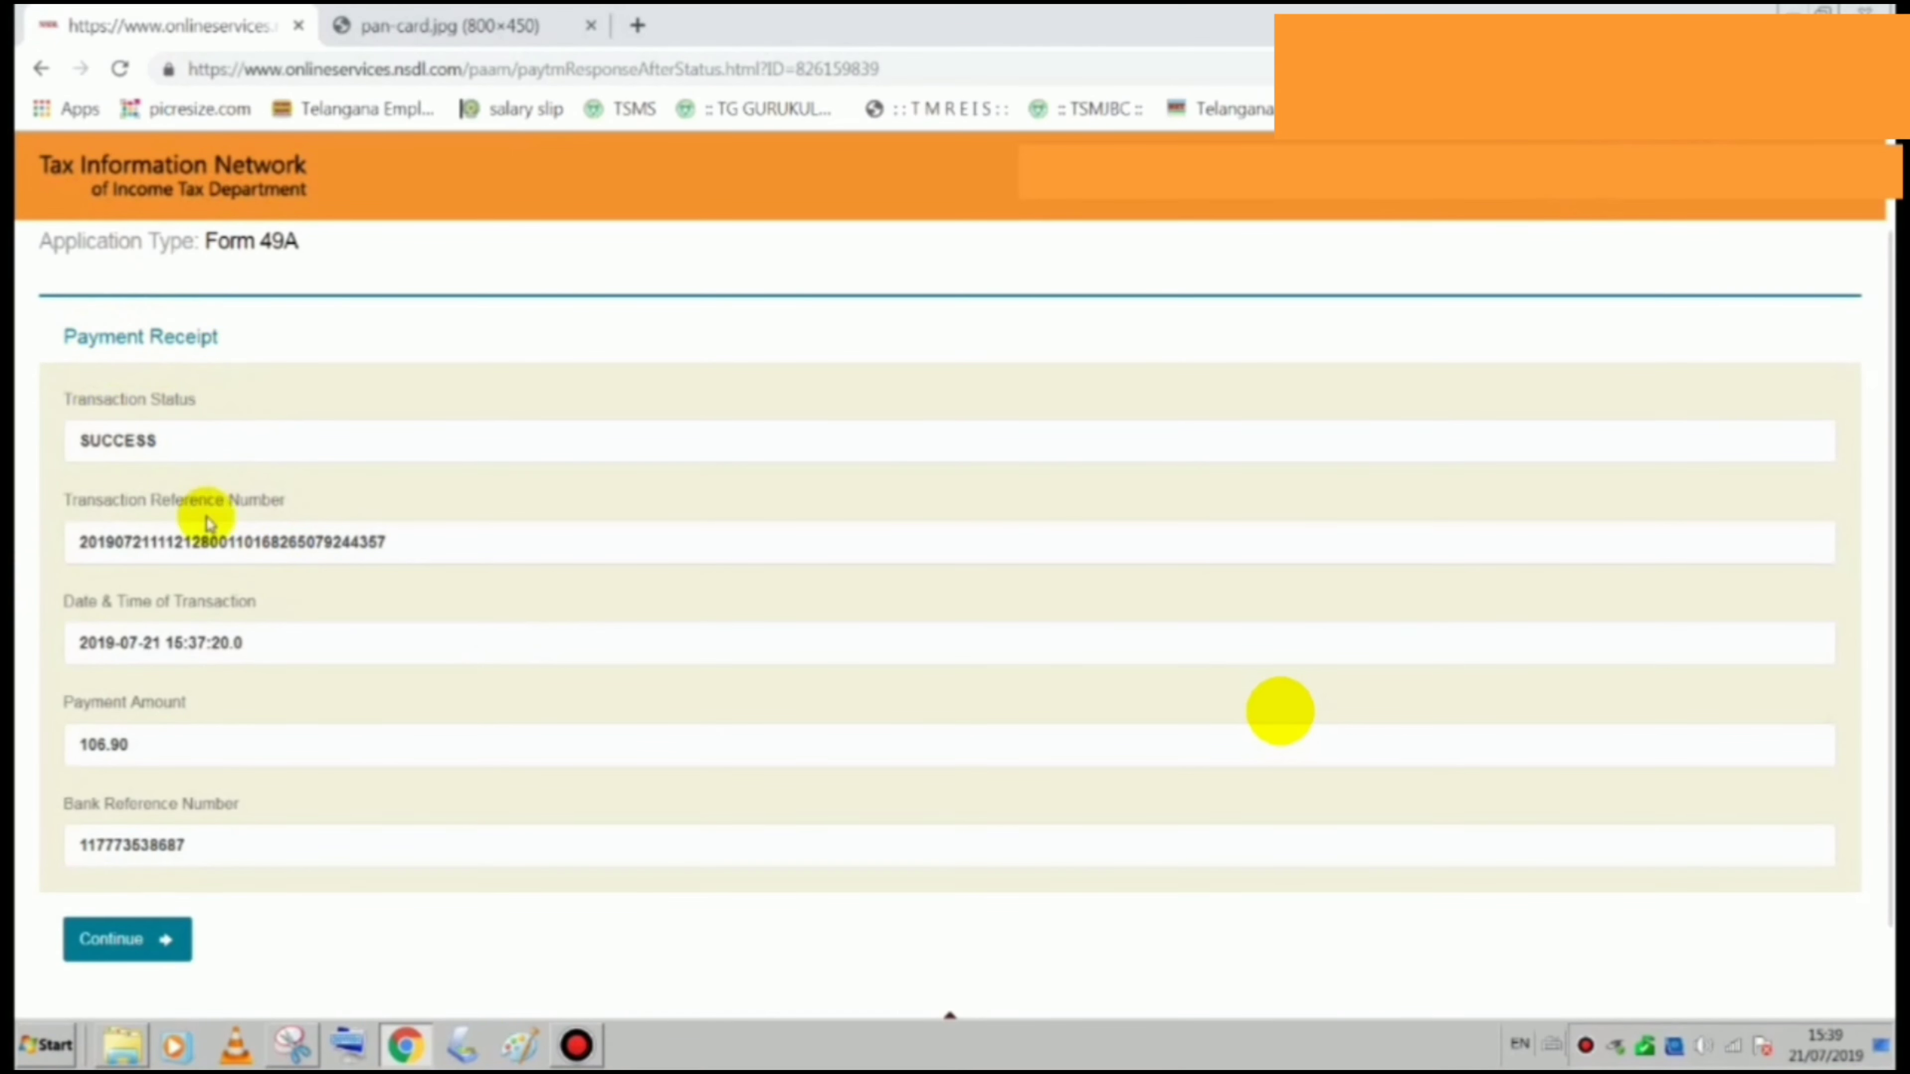
left_click(141, 950)
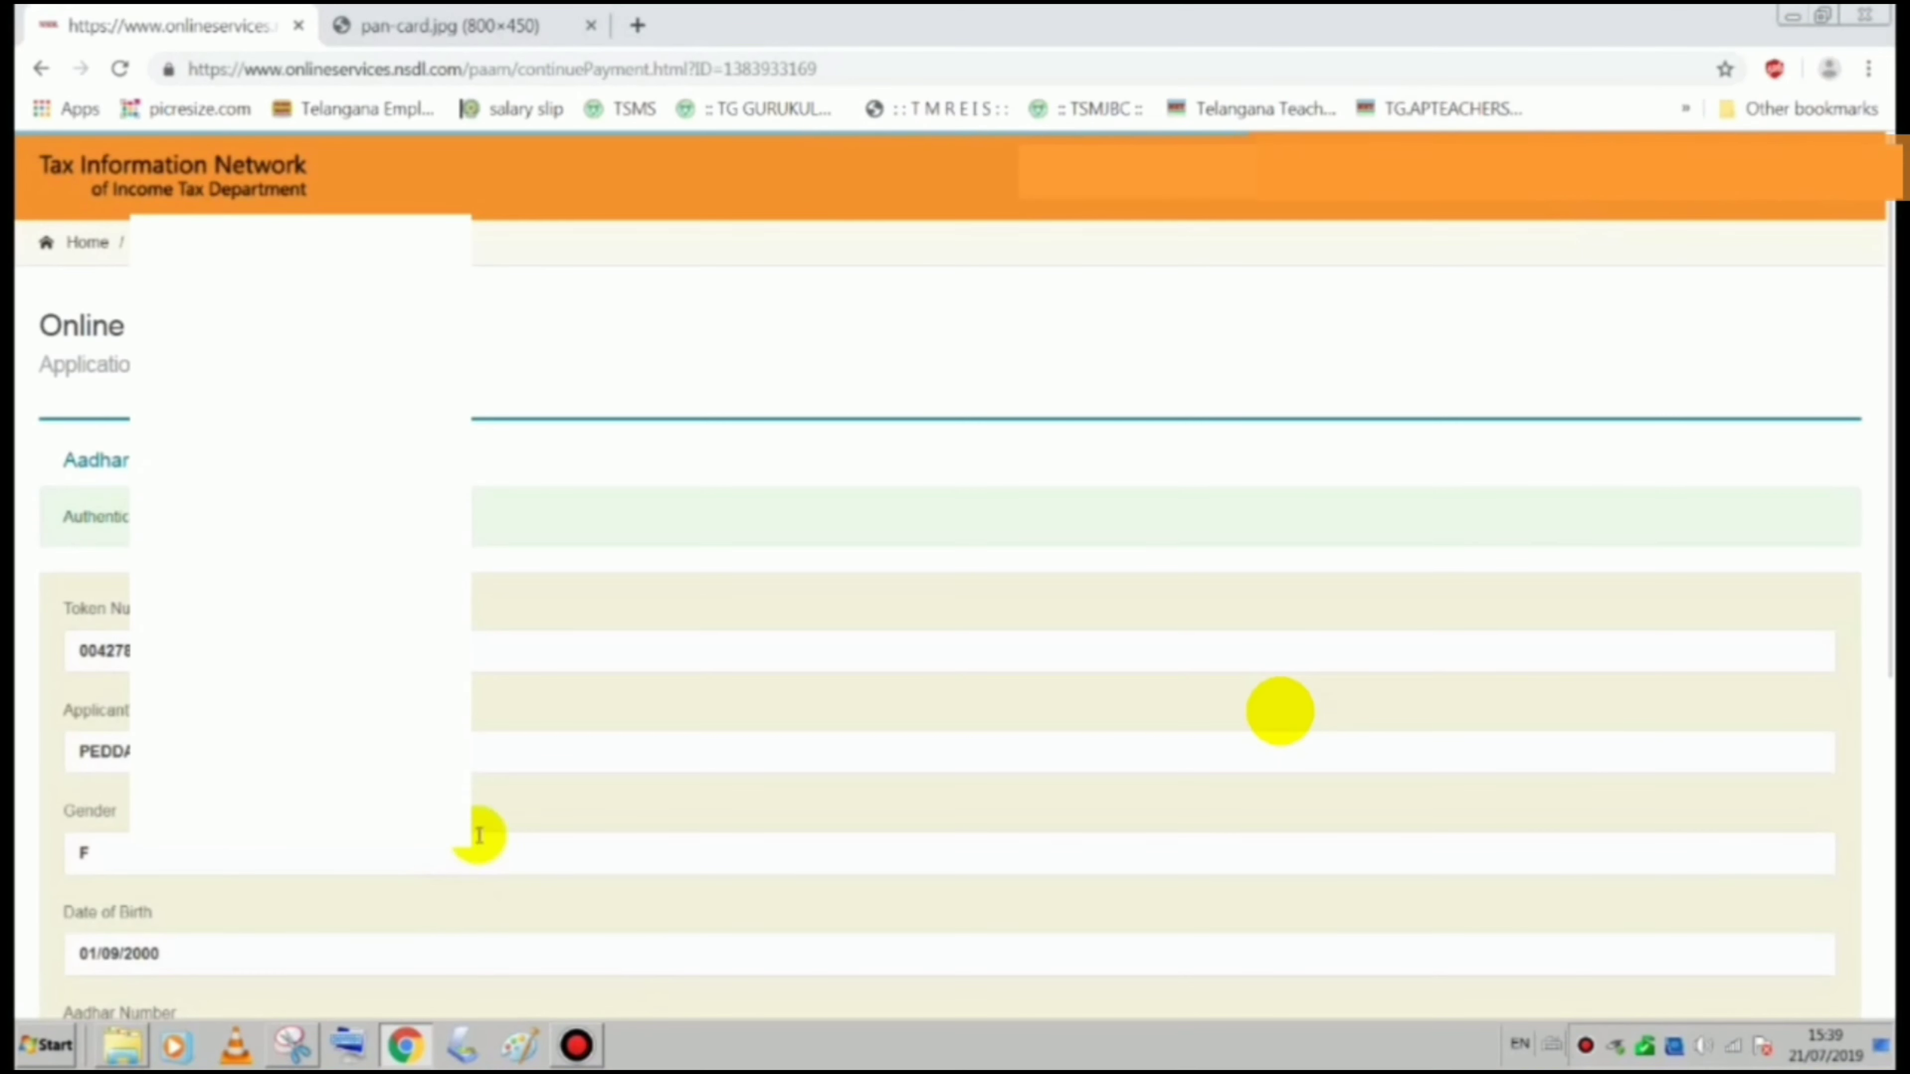
scroll(1281, 711, "down", 2)
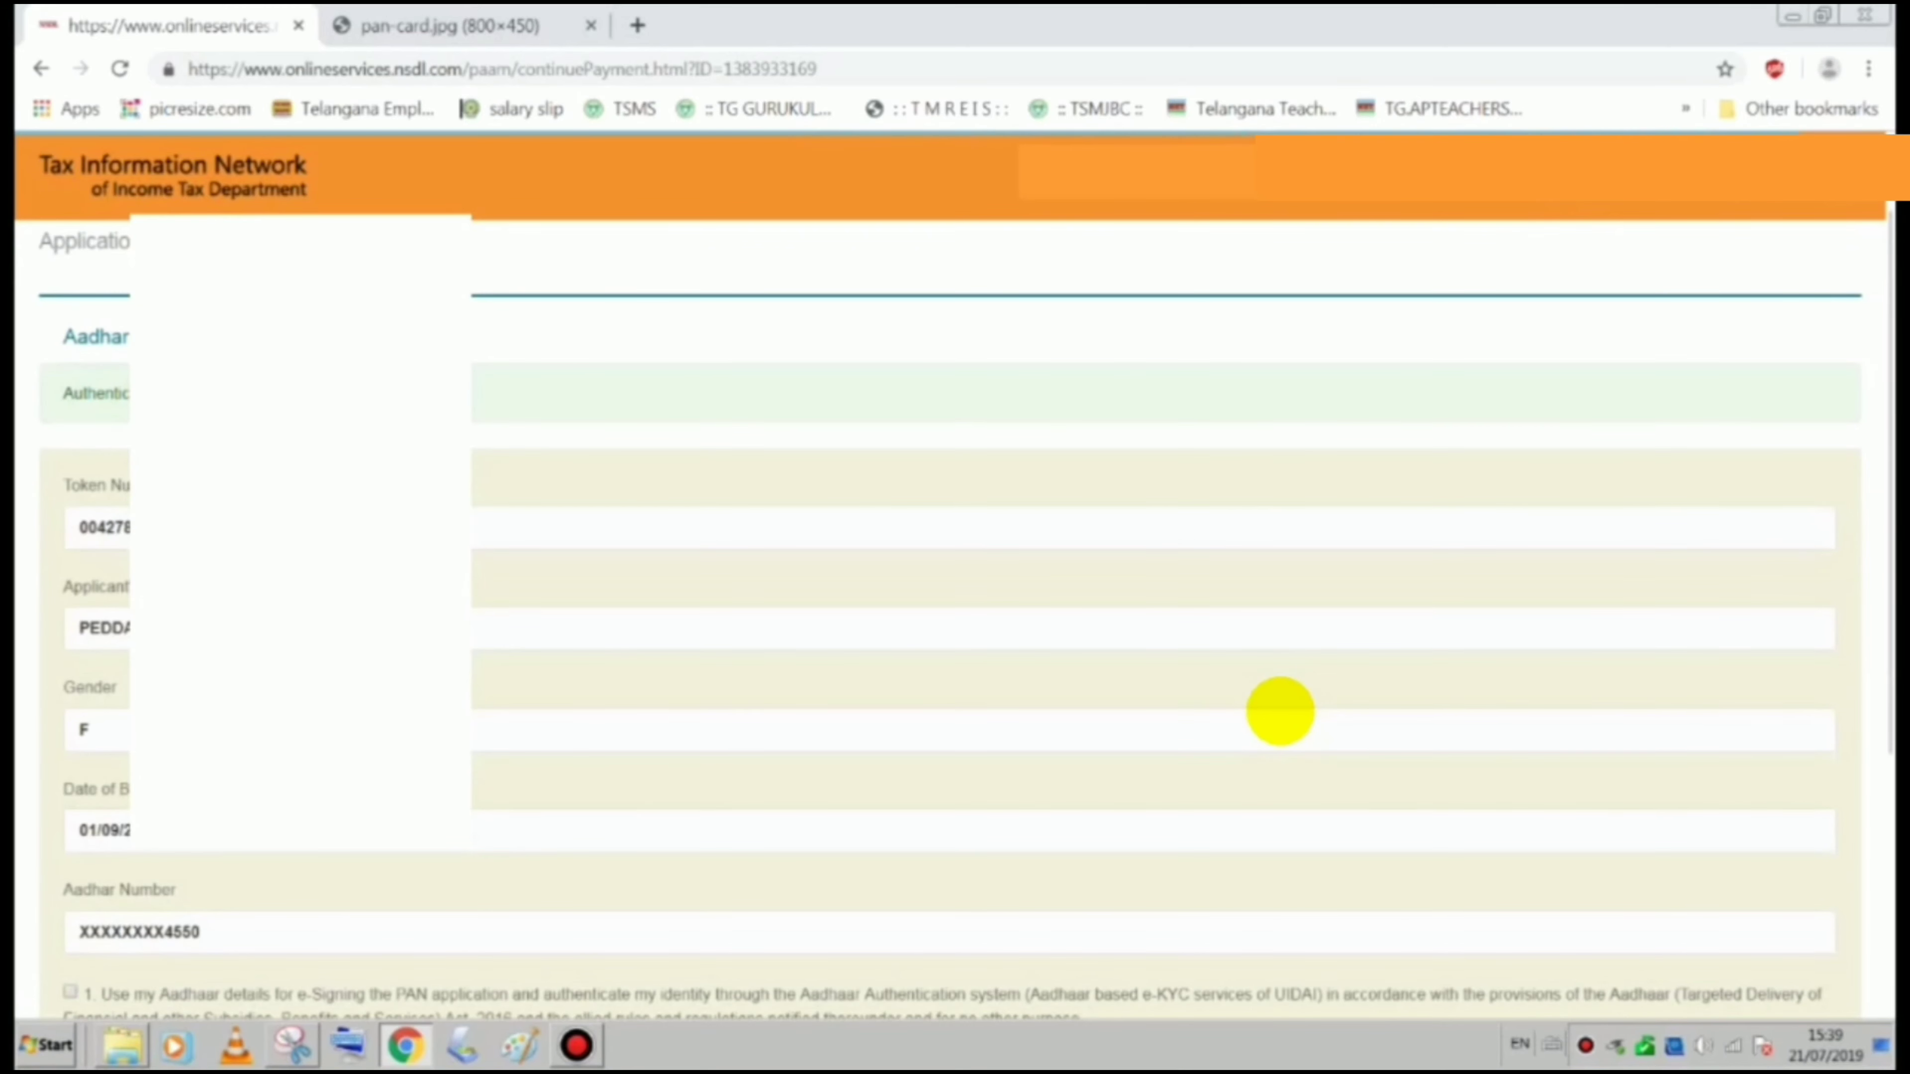
scroll(1281, 710, "down", 2)
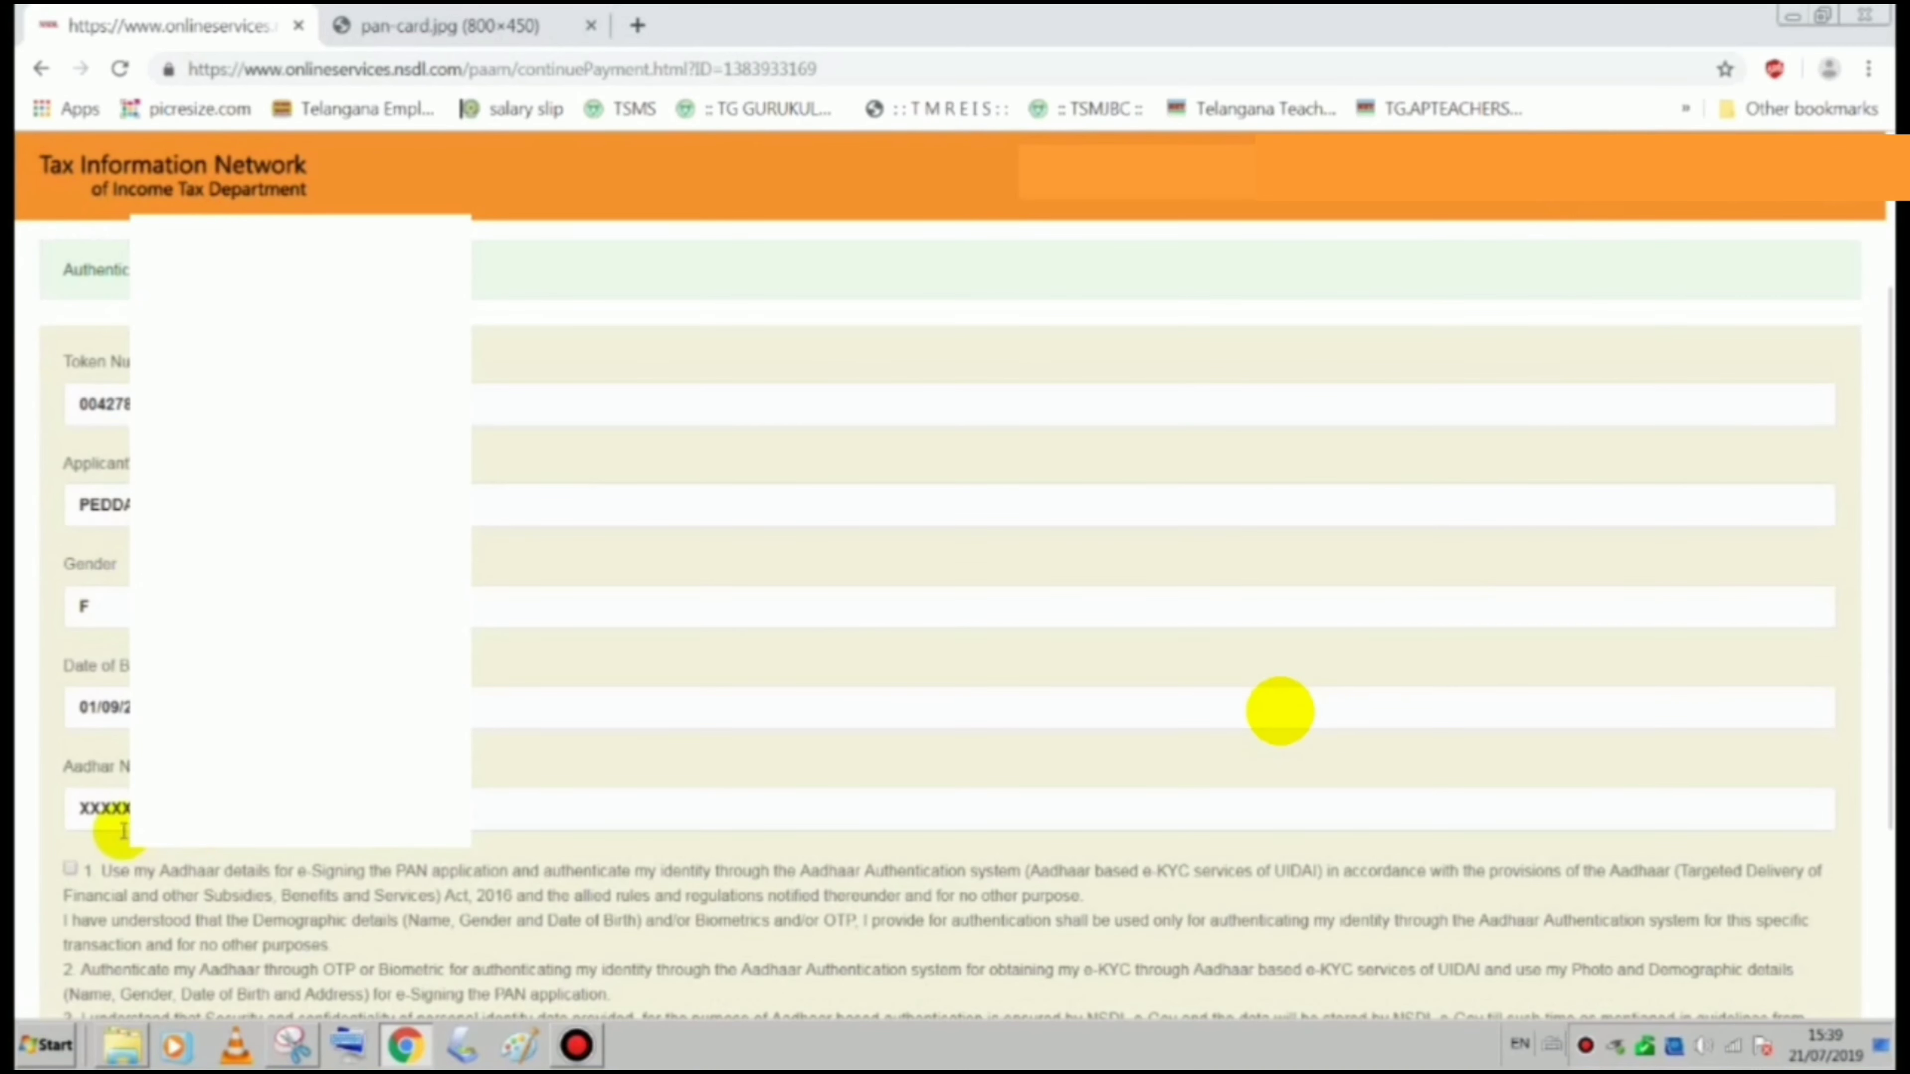
scroll(113, 828, "down", 2)
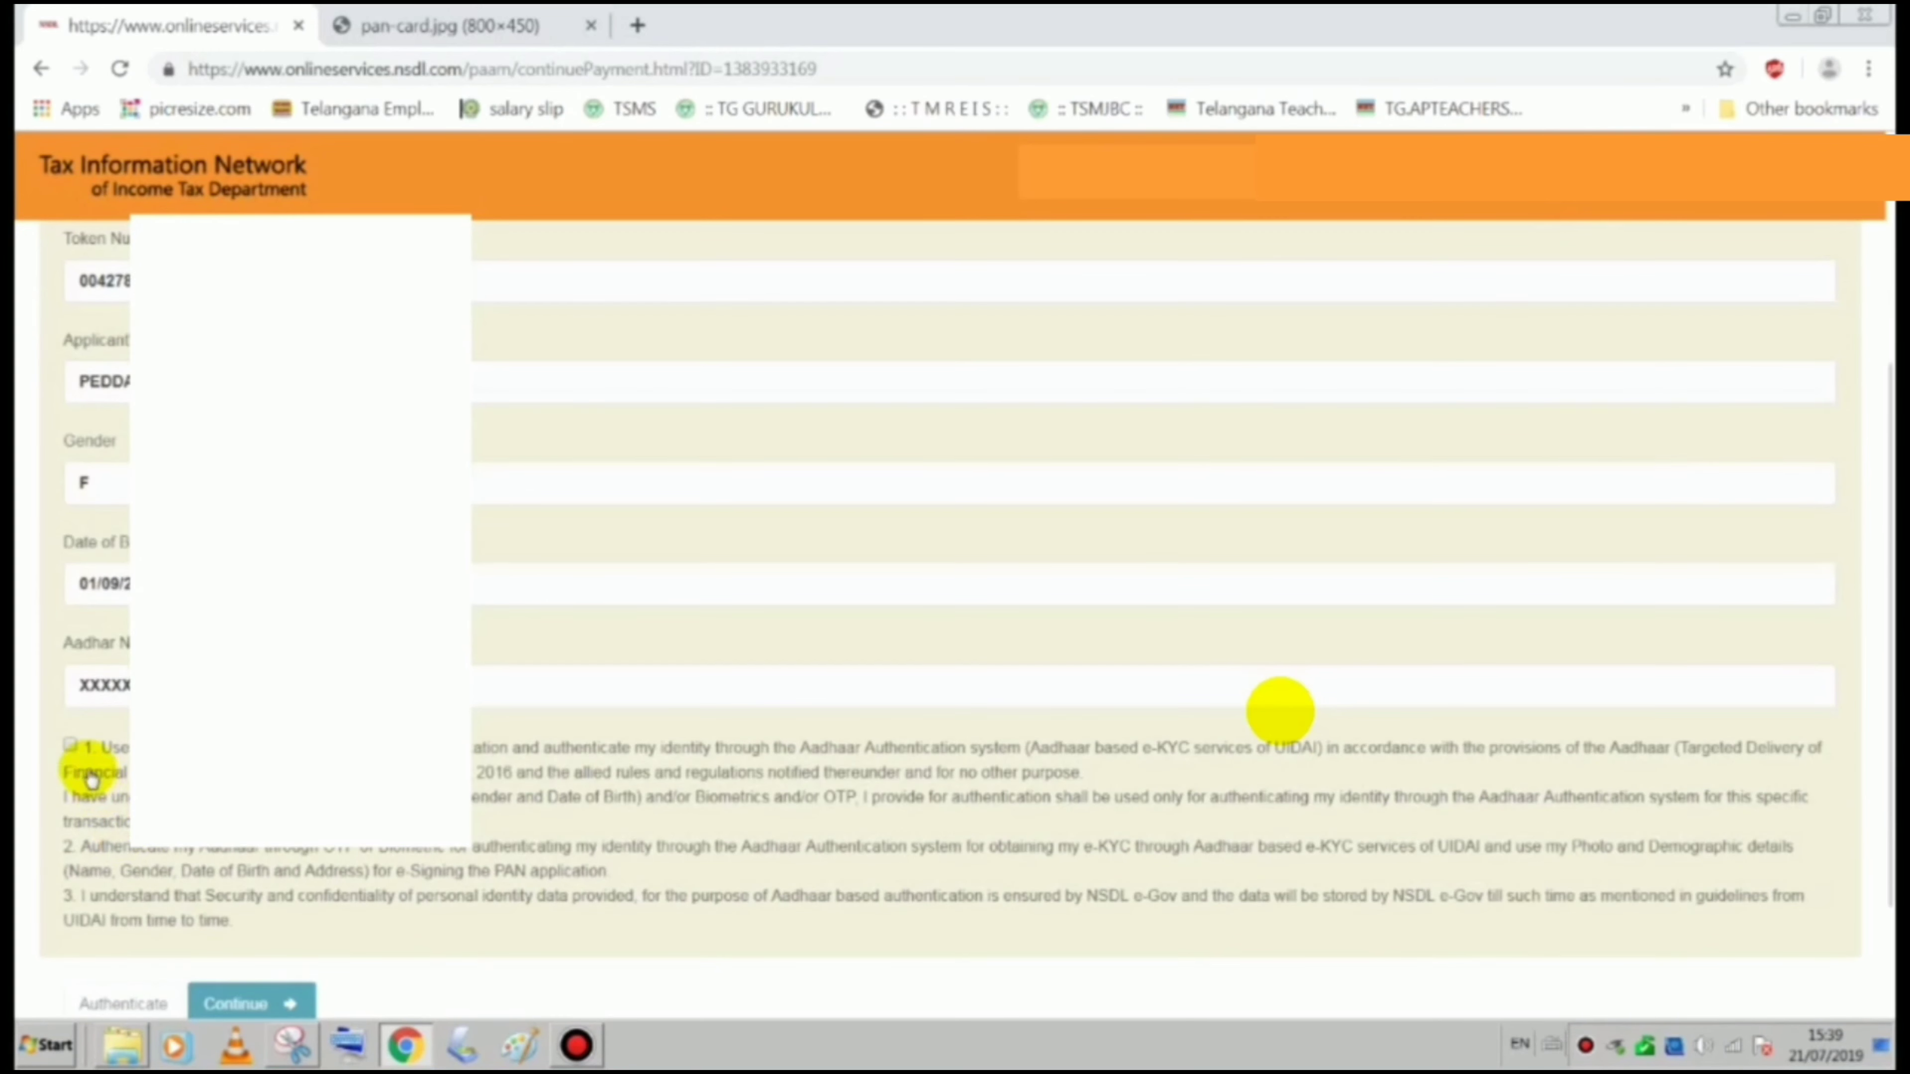
left_click(71, 747)
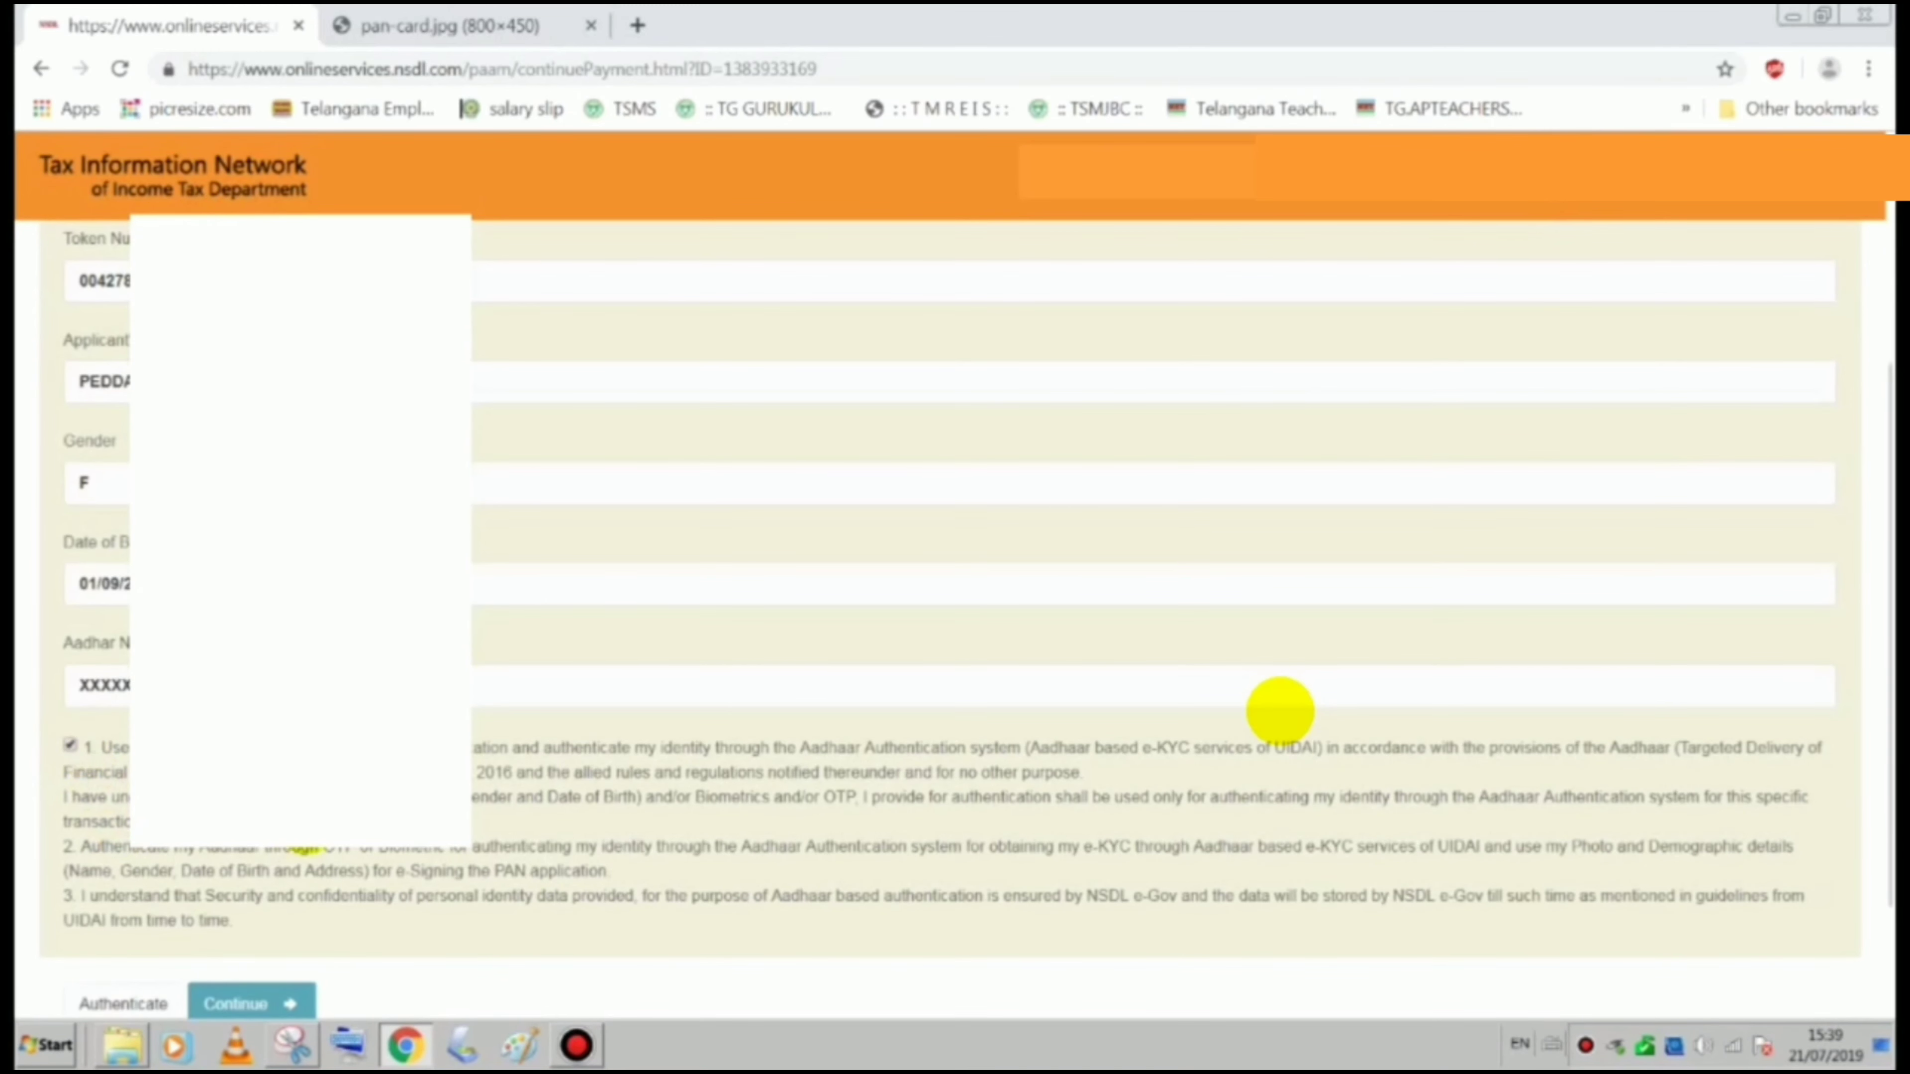
scroll(312, 854, "down", 2)
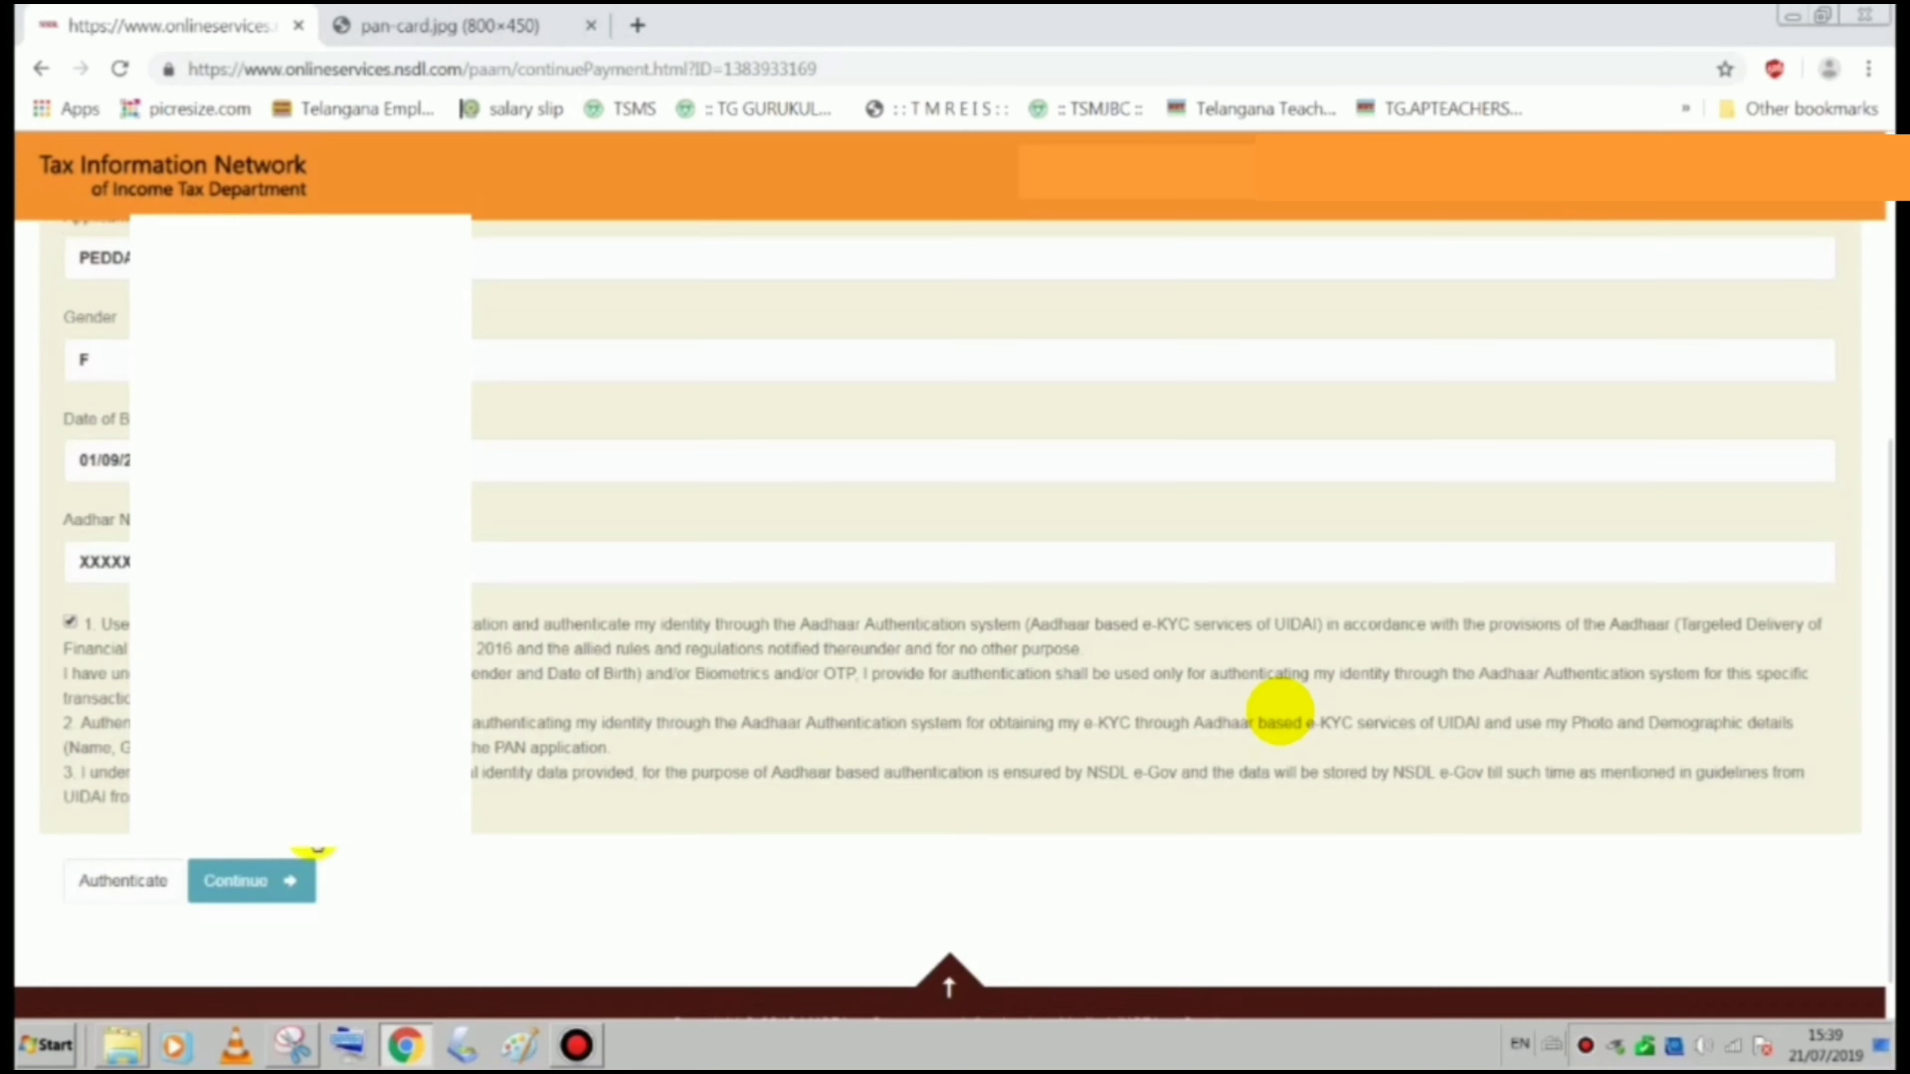
left_click(118, 895)
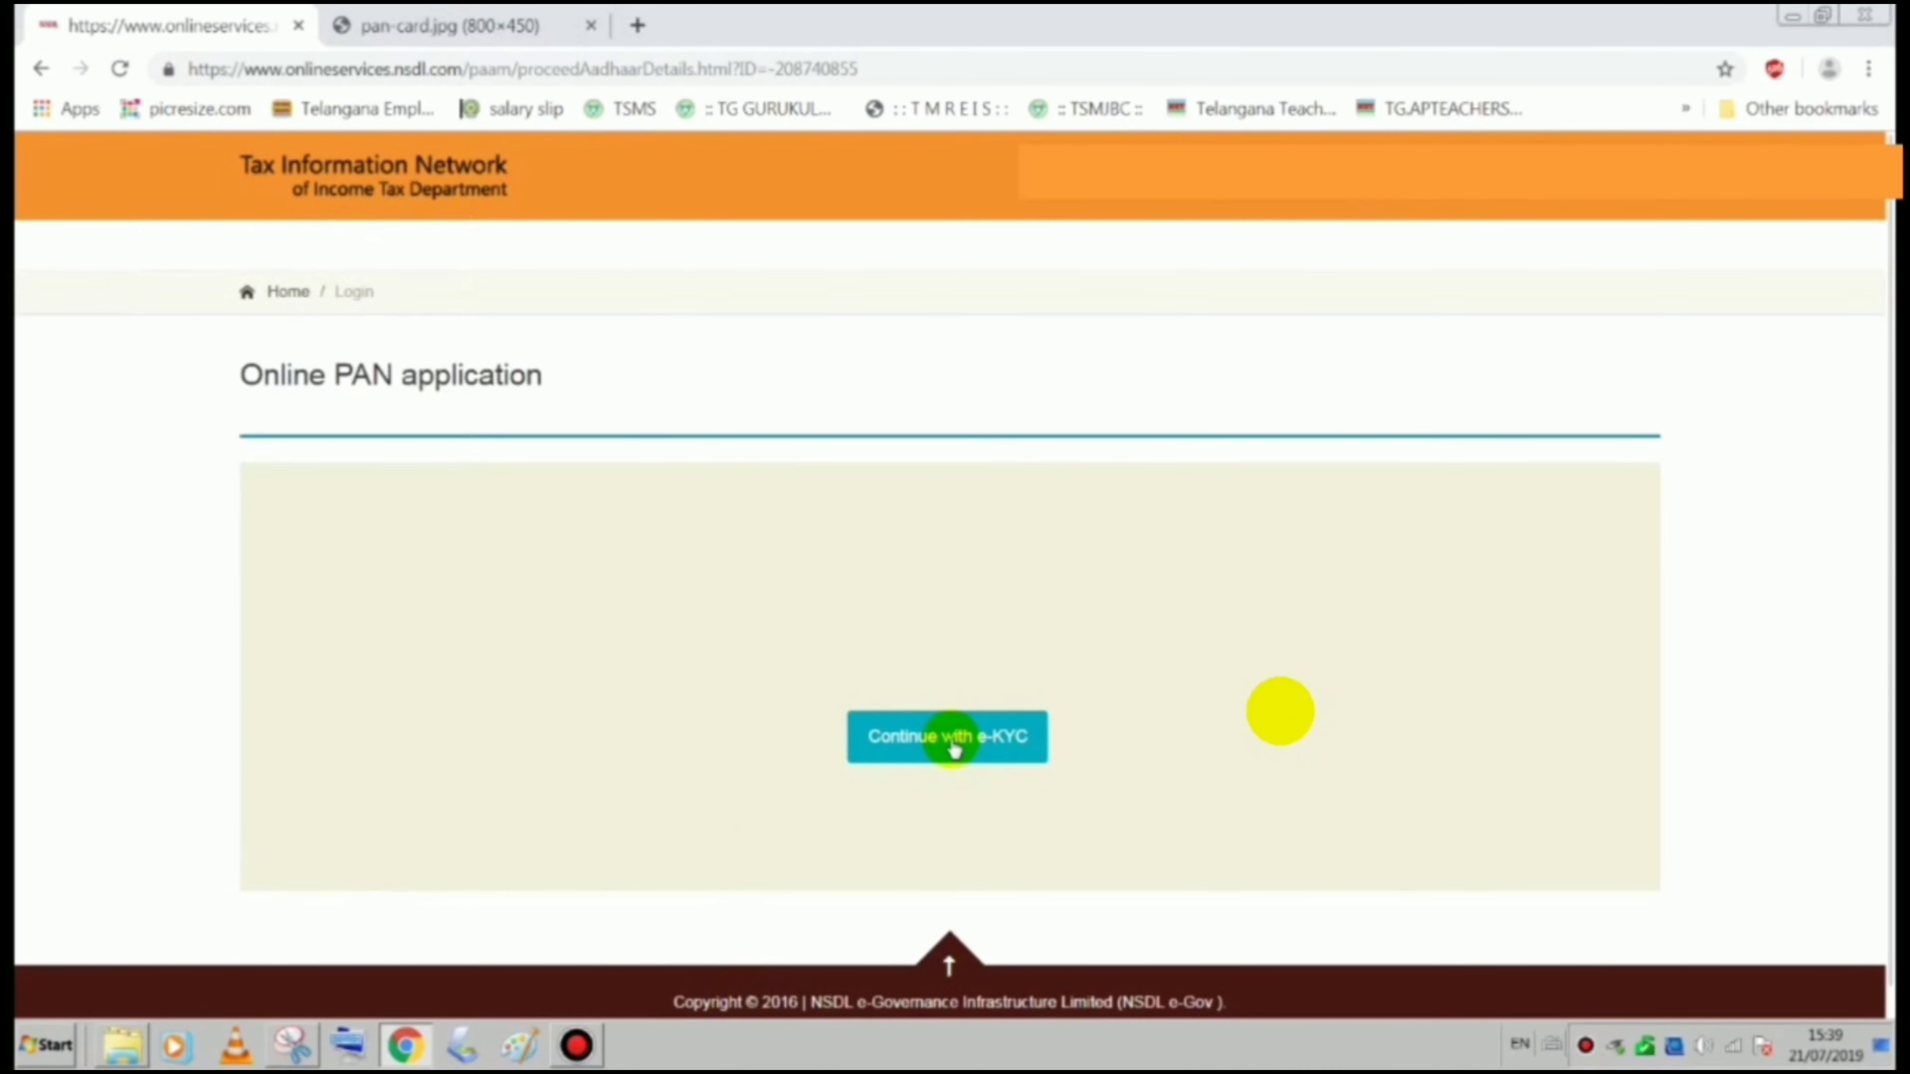
- Continue with e-KYC and enter the Aadhaar OTP received on the phone
left_click(954, 745)
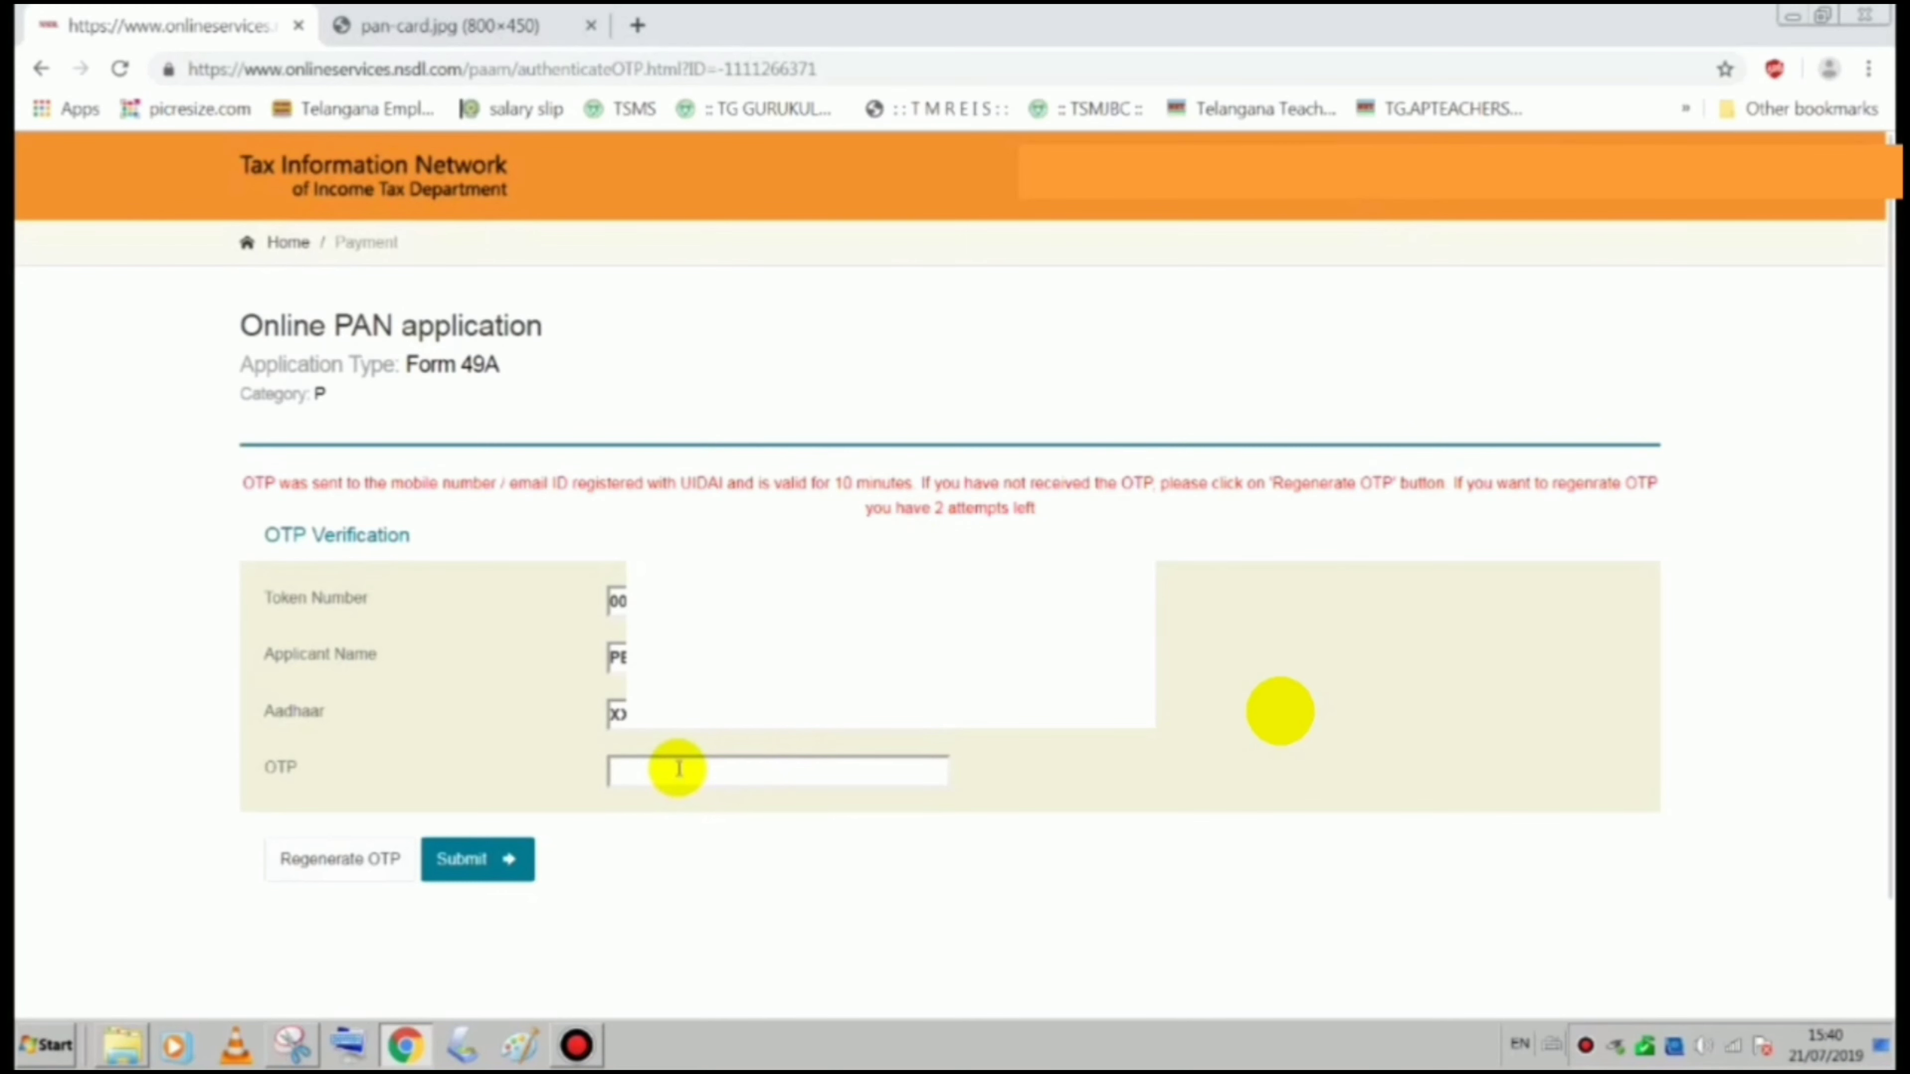
left_click(481, 860)
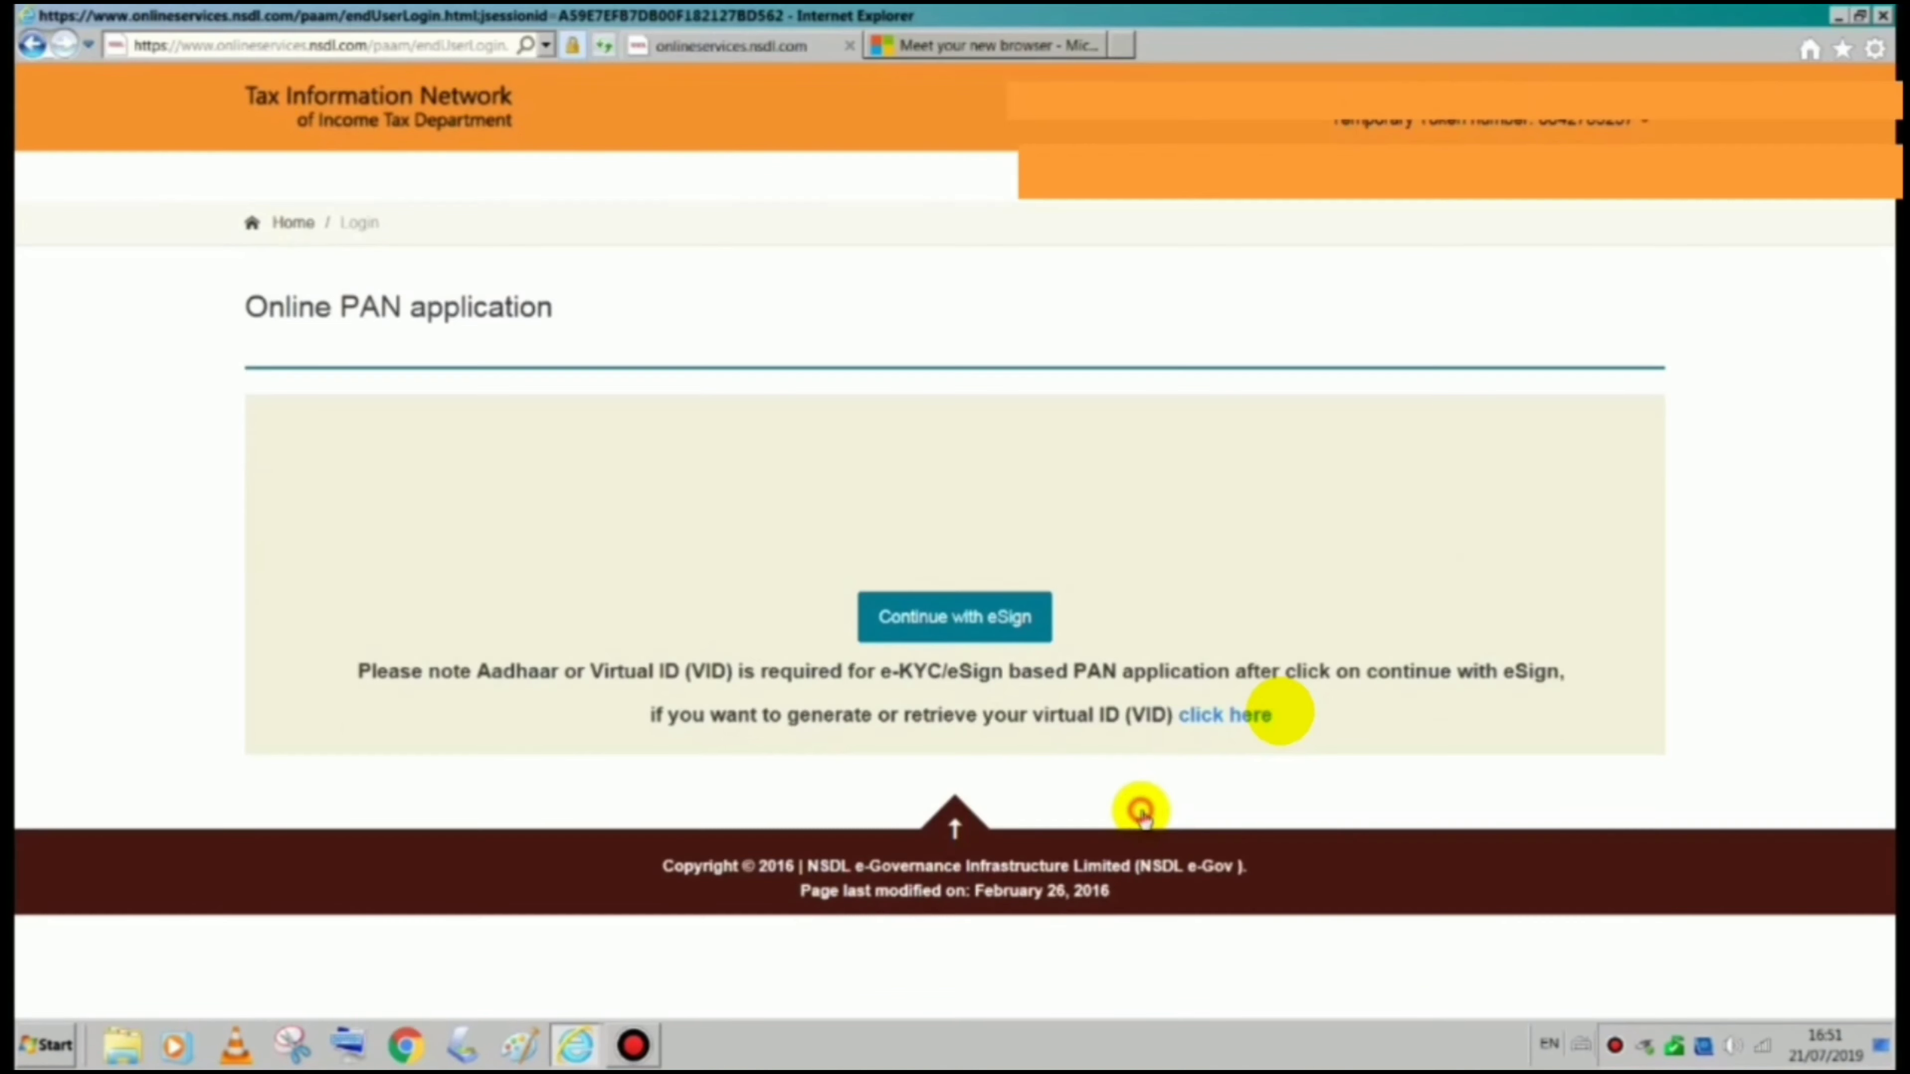
- Continue with eSign, request an OTP and submit it to e-sign the application
left_click(974, 620)
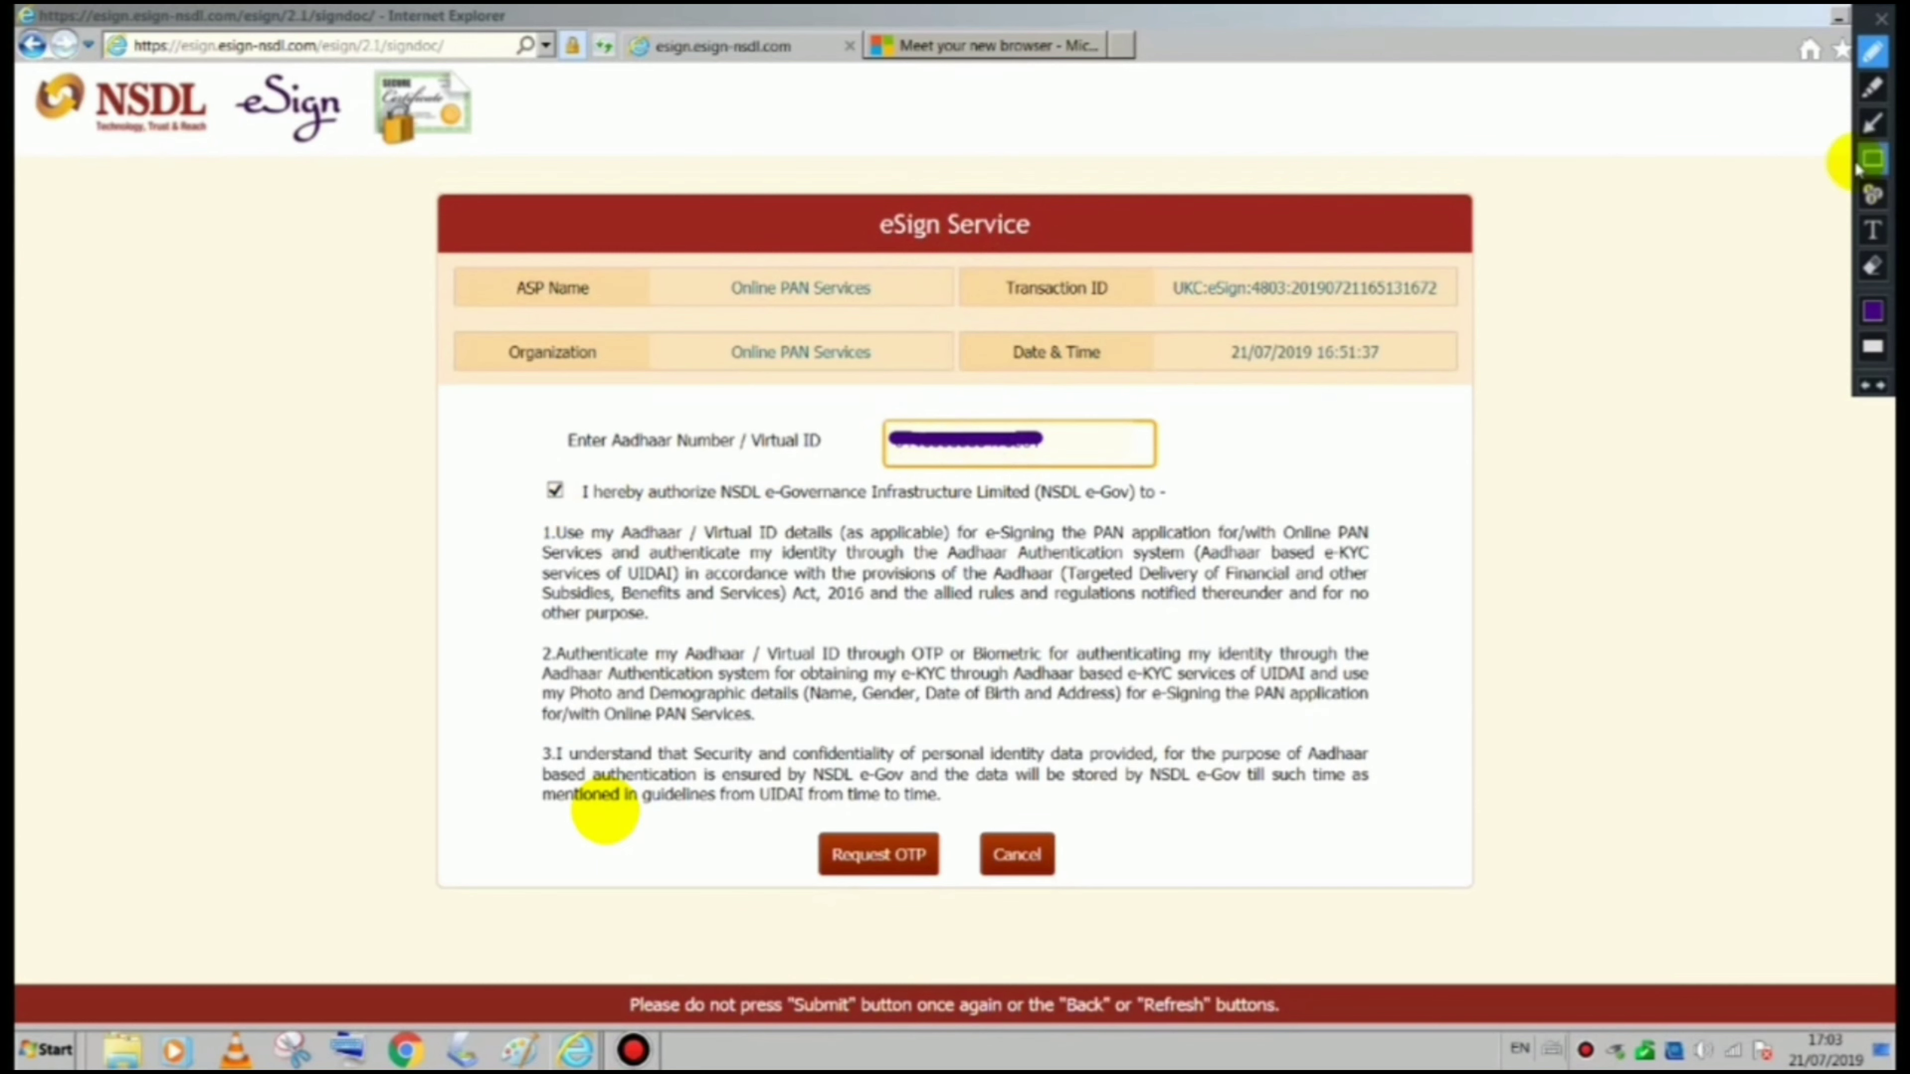
left_click(1872, 123)
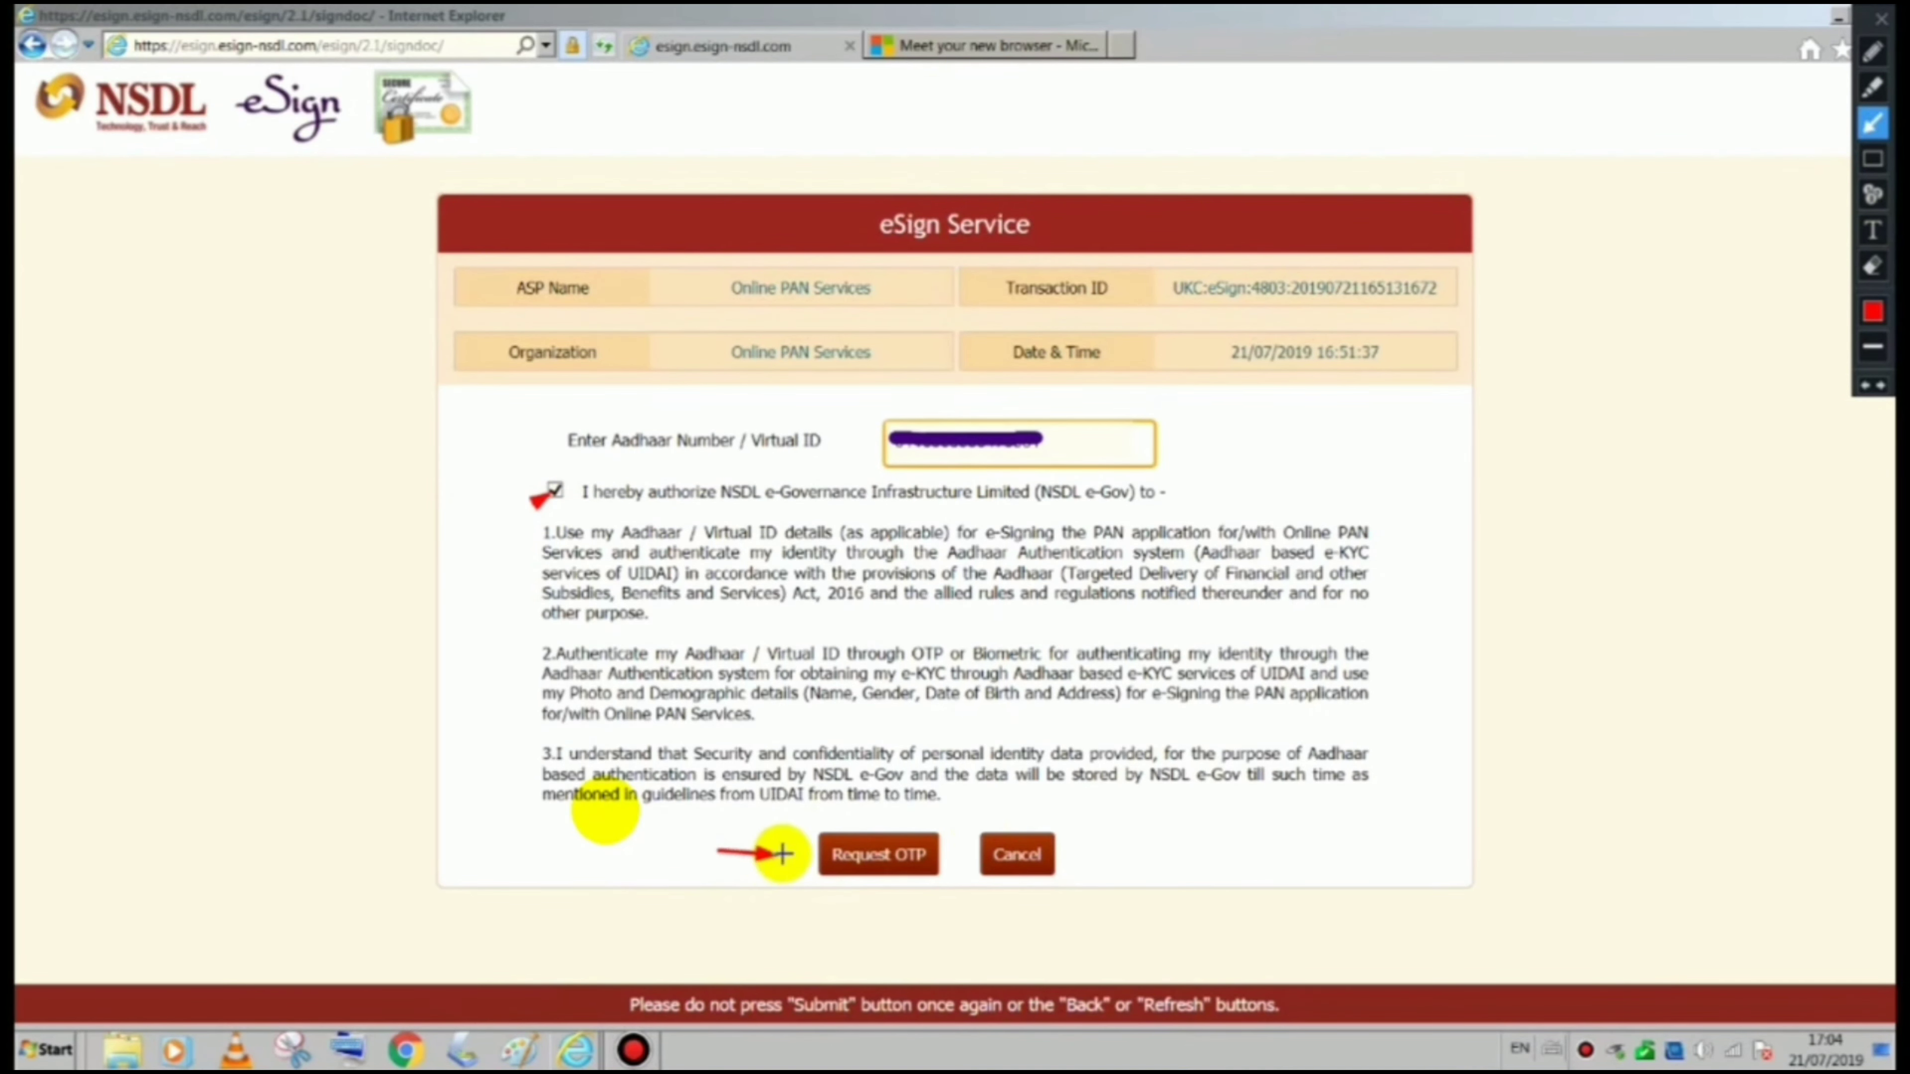
left_click(872, 857)
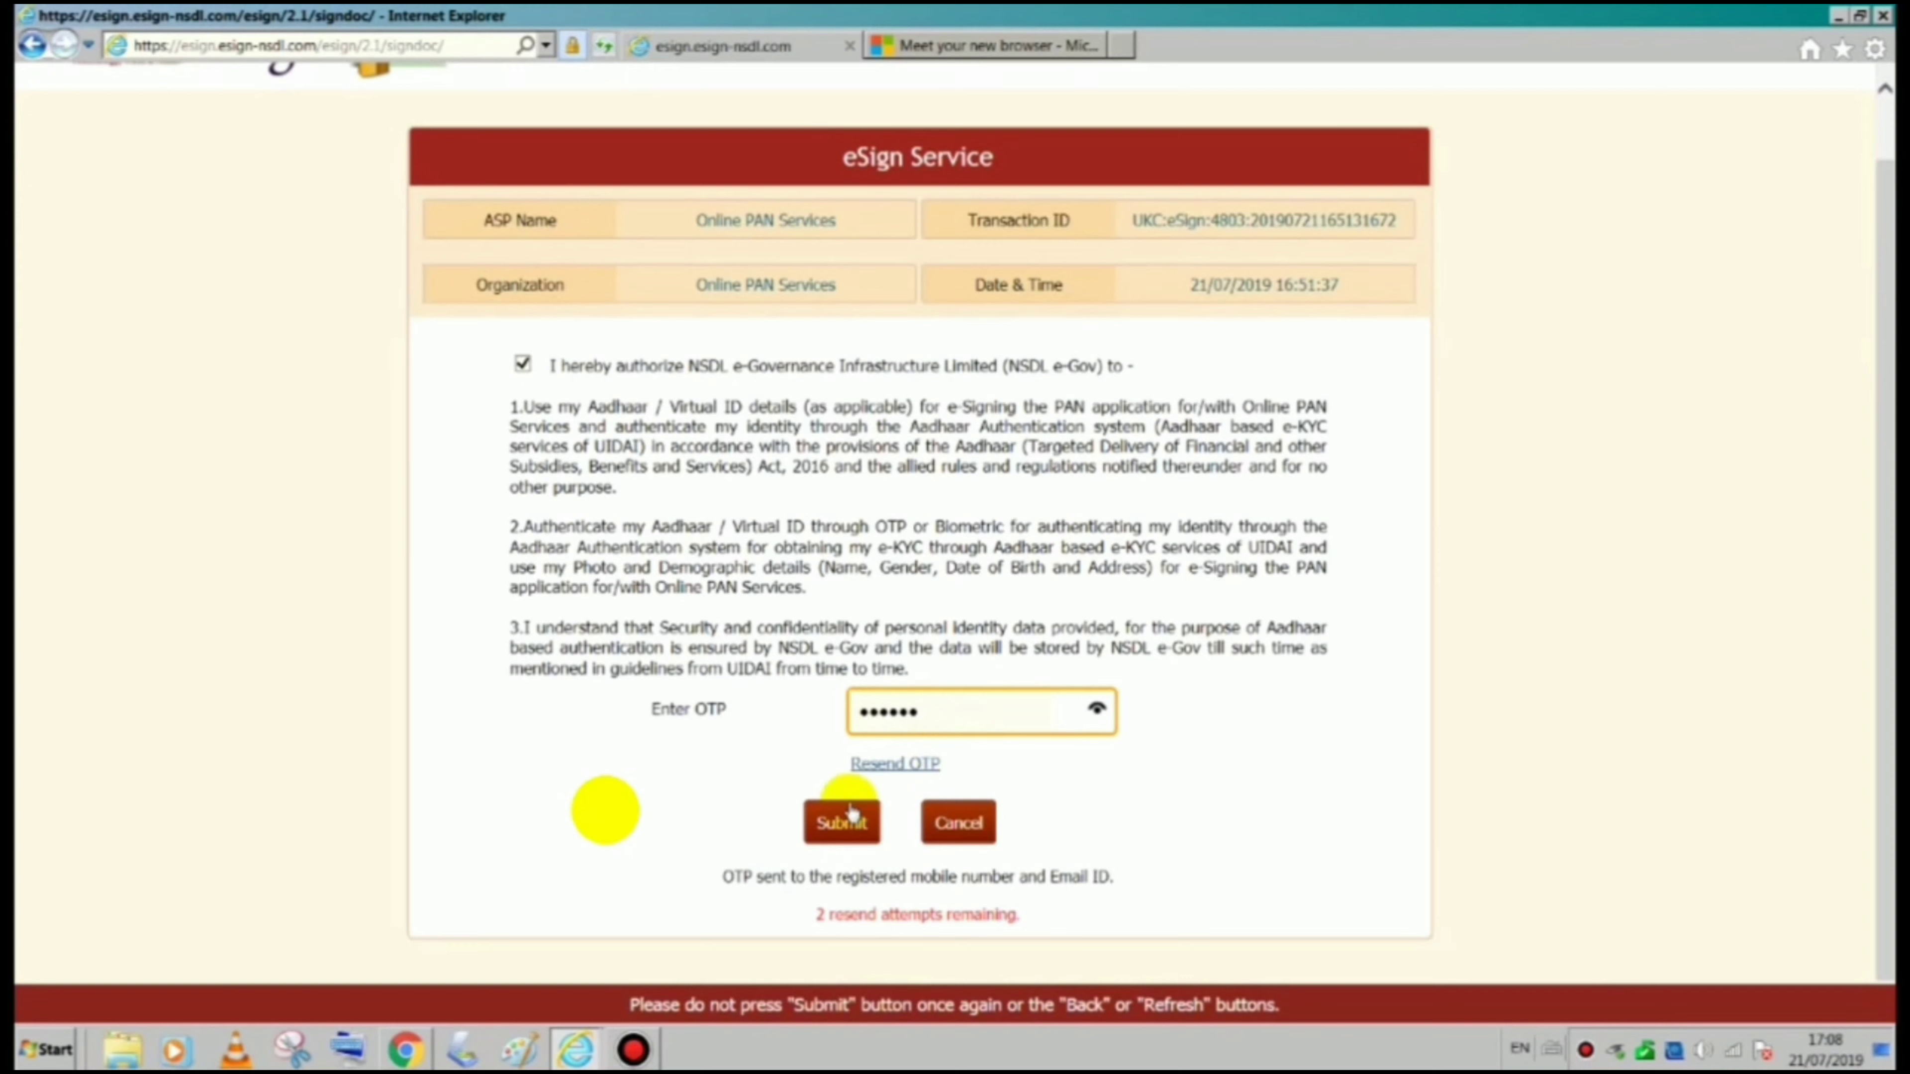
left_click(852, 826)
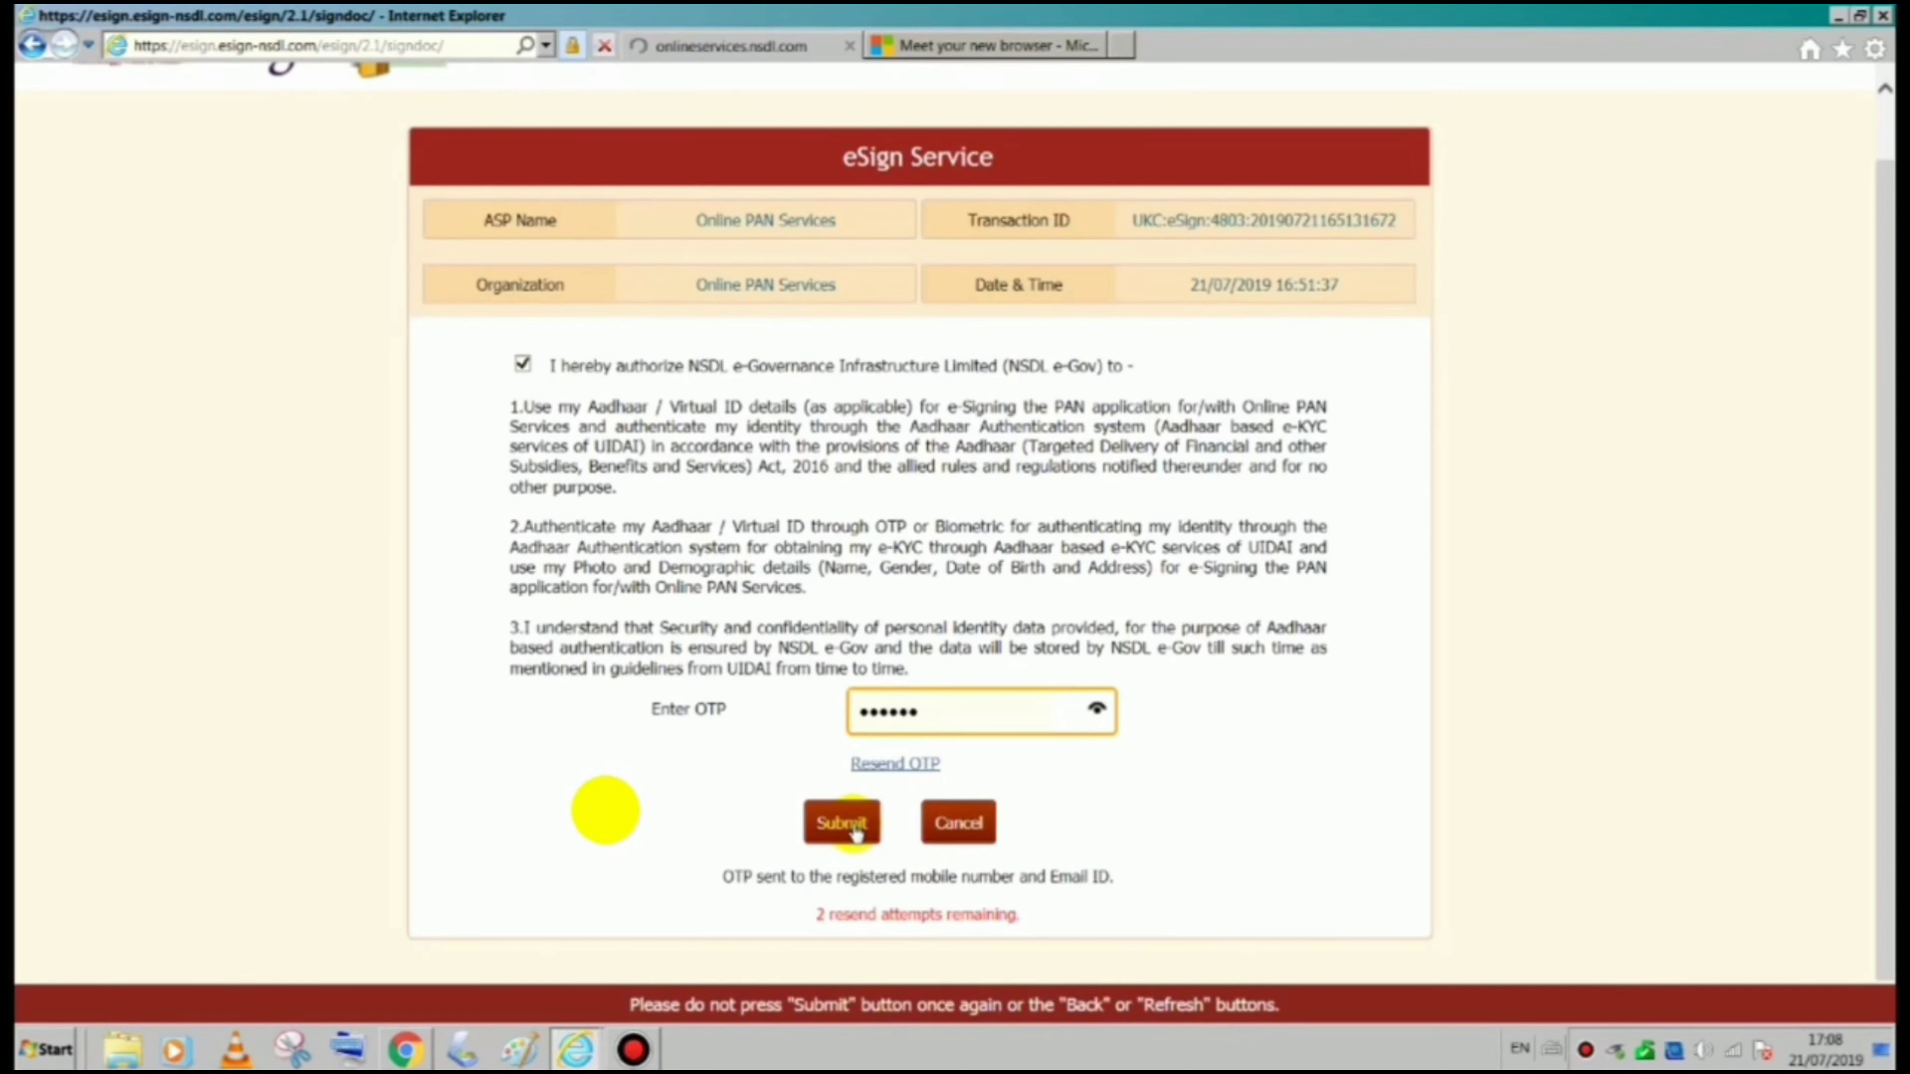
left_click(856, 827)
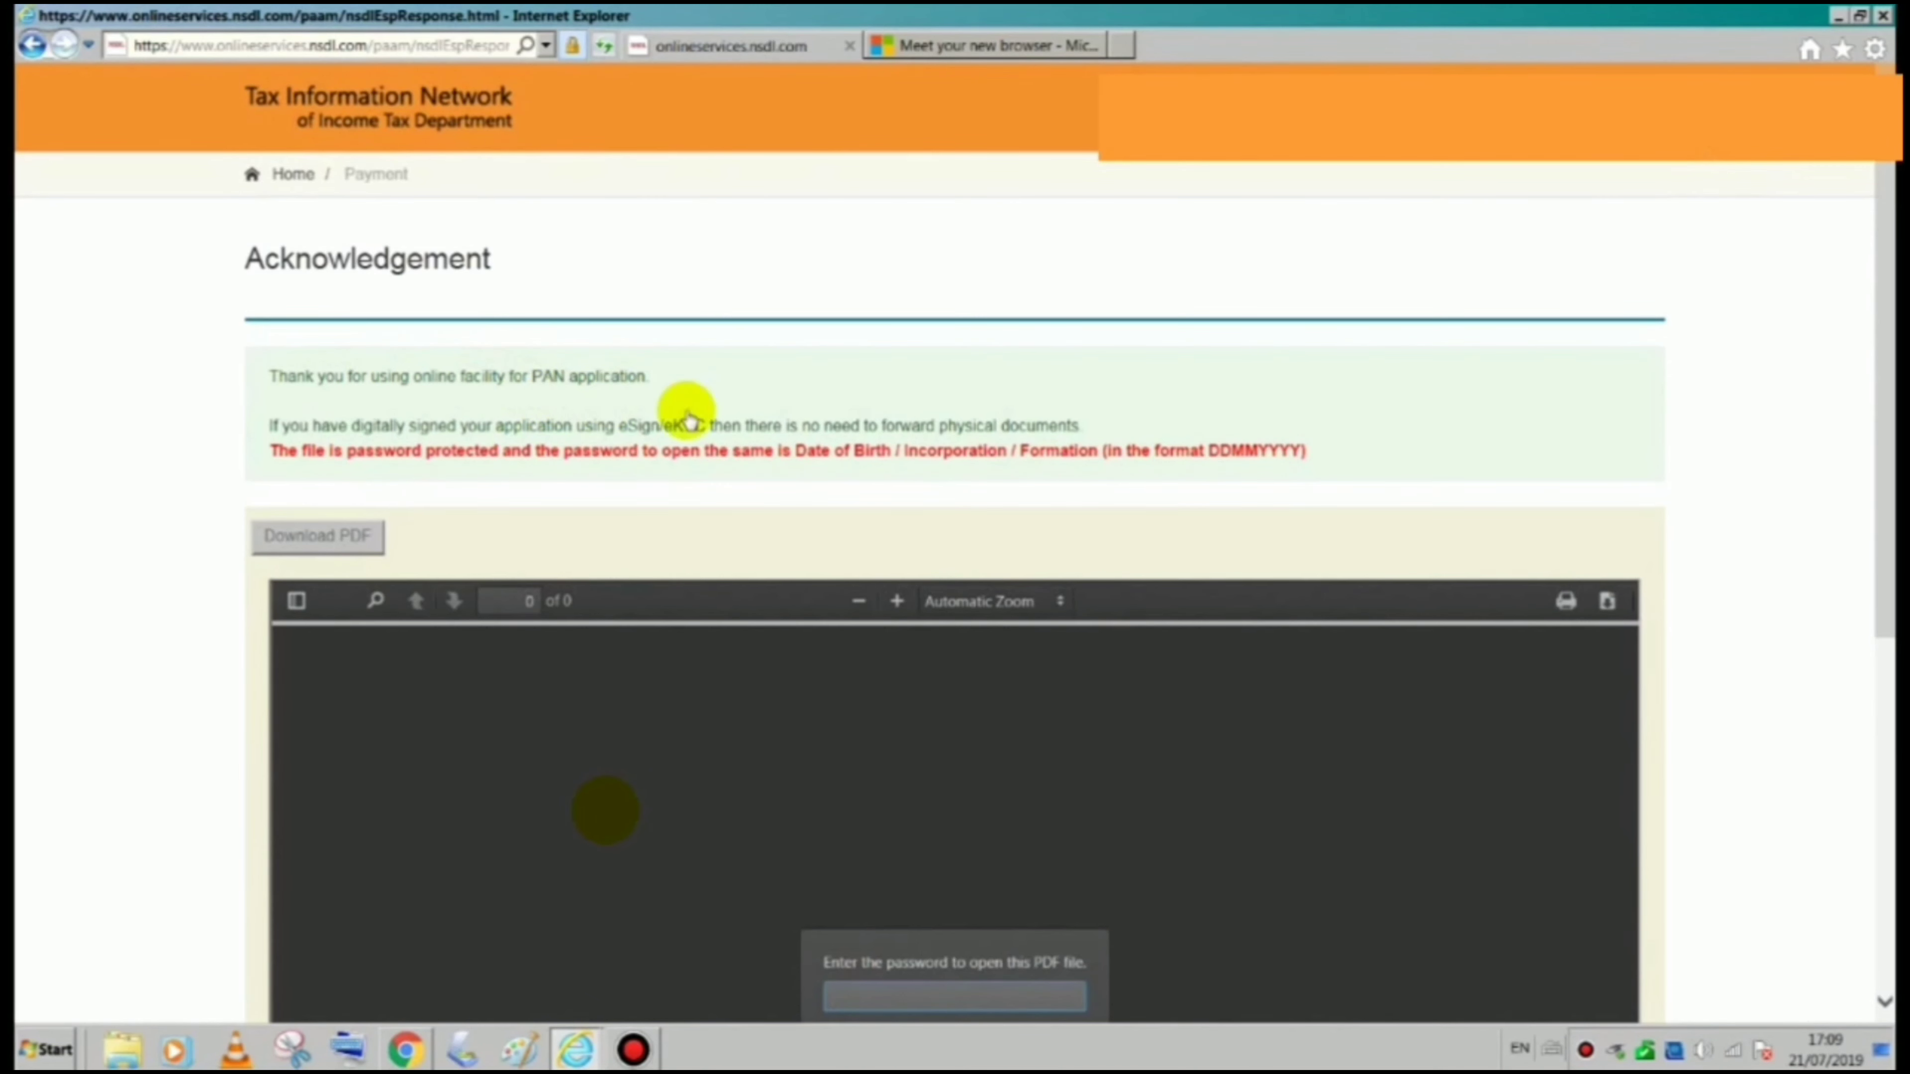
- Enter a guessed password for the acknowledgement PDF, which is rejected as invalid
scroll(759, 640, "down", 4)
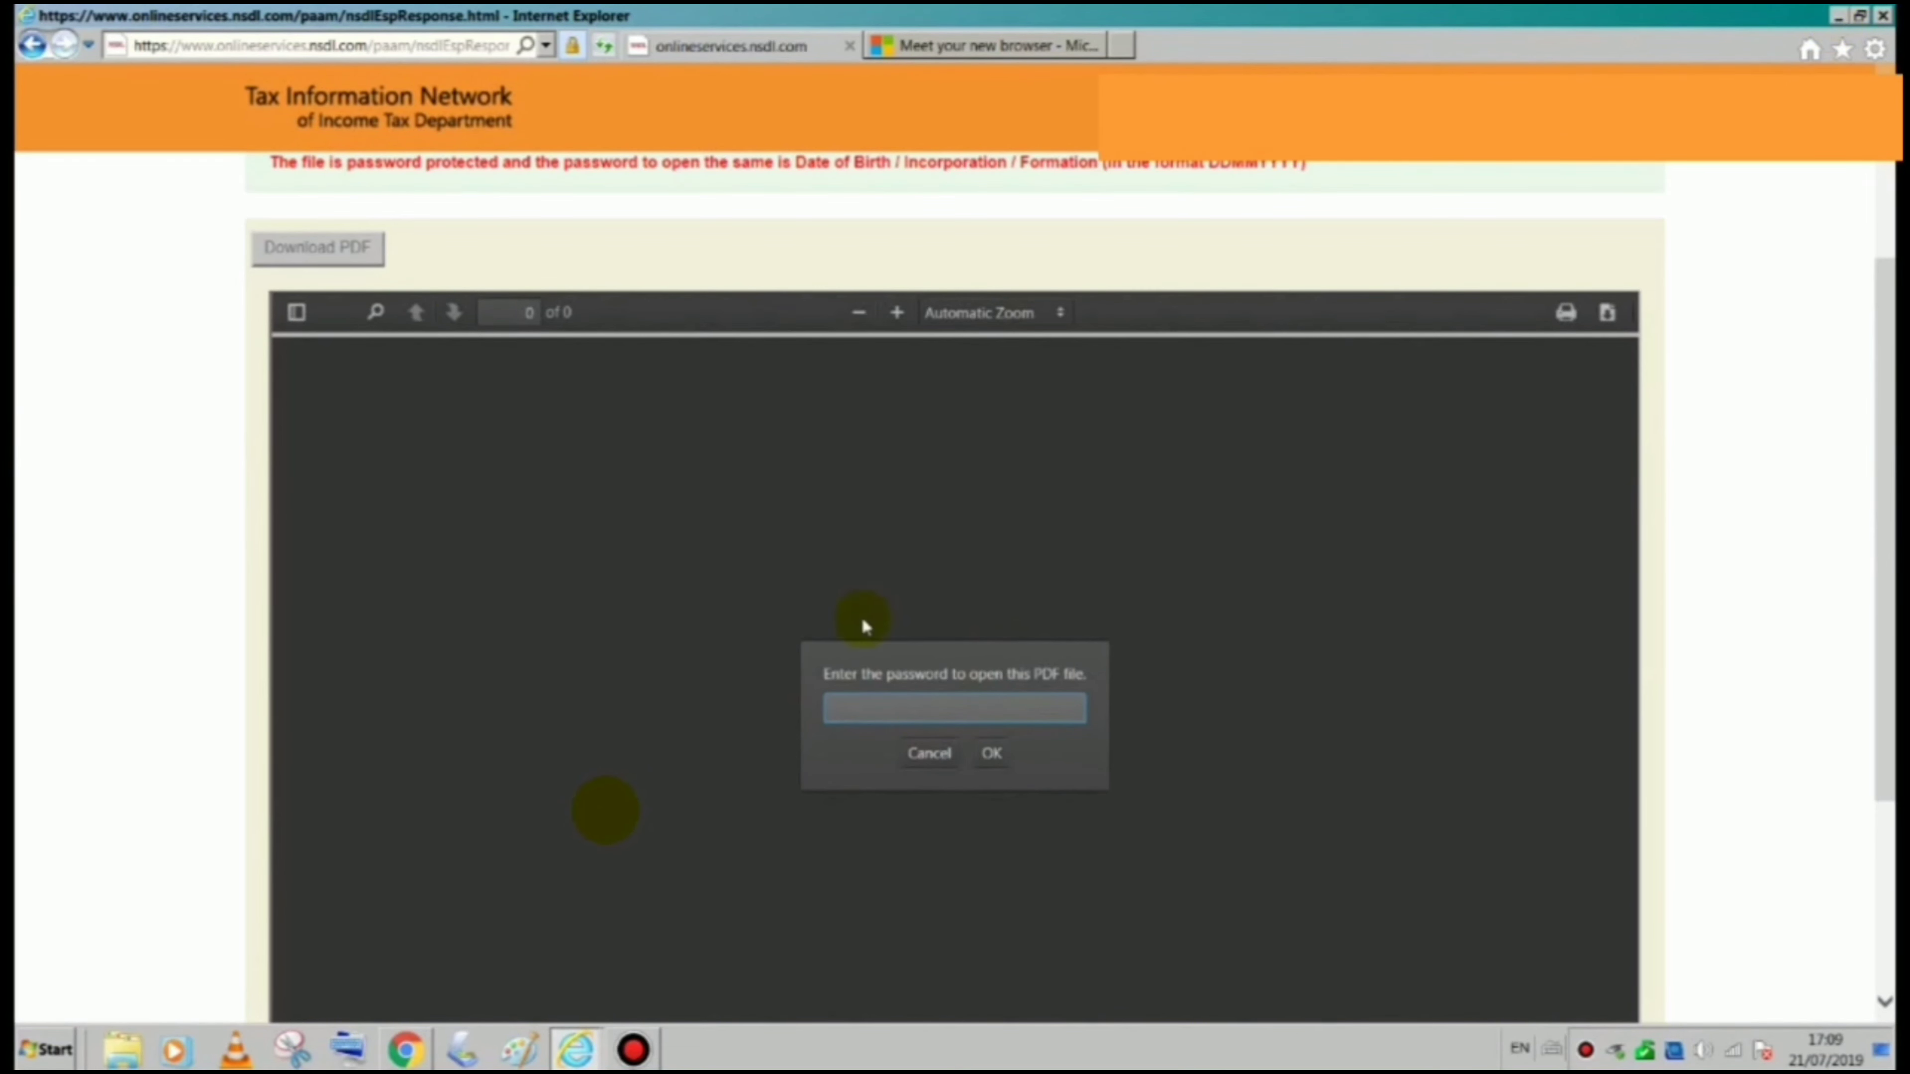
key("Return")
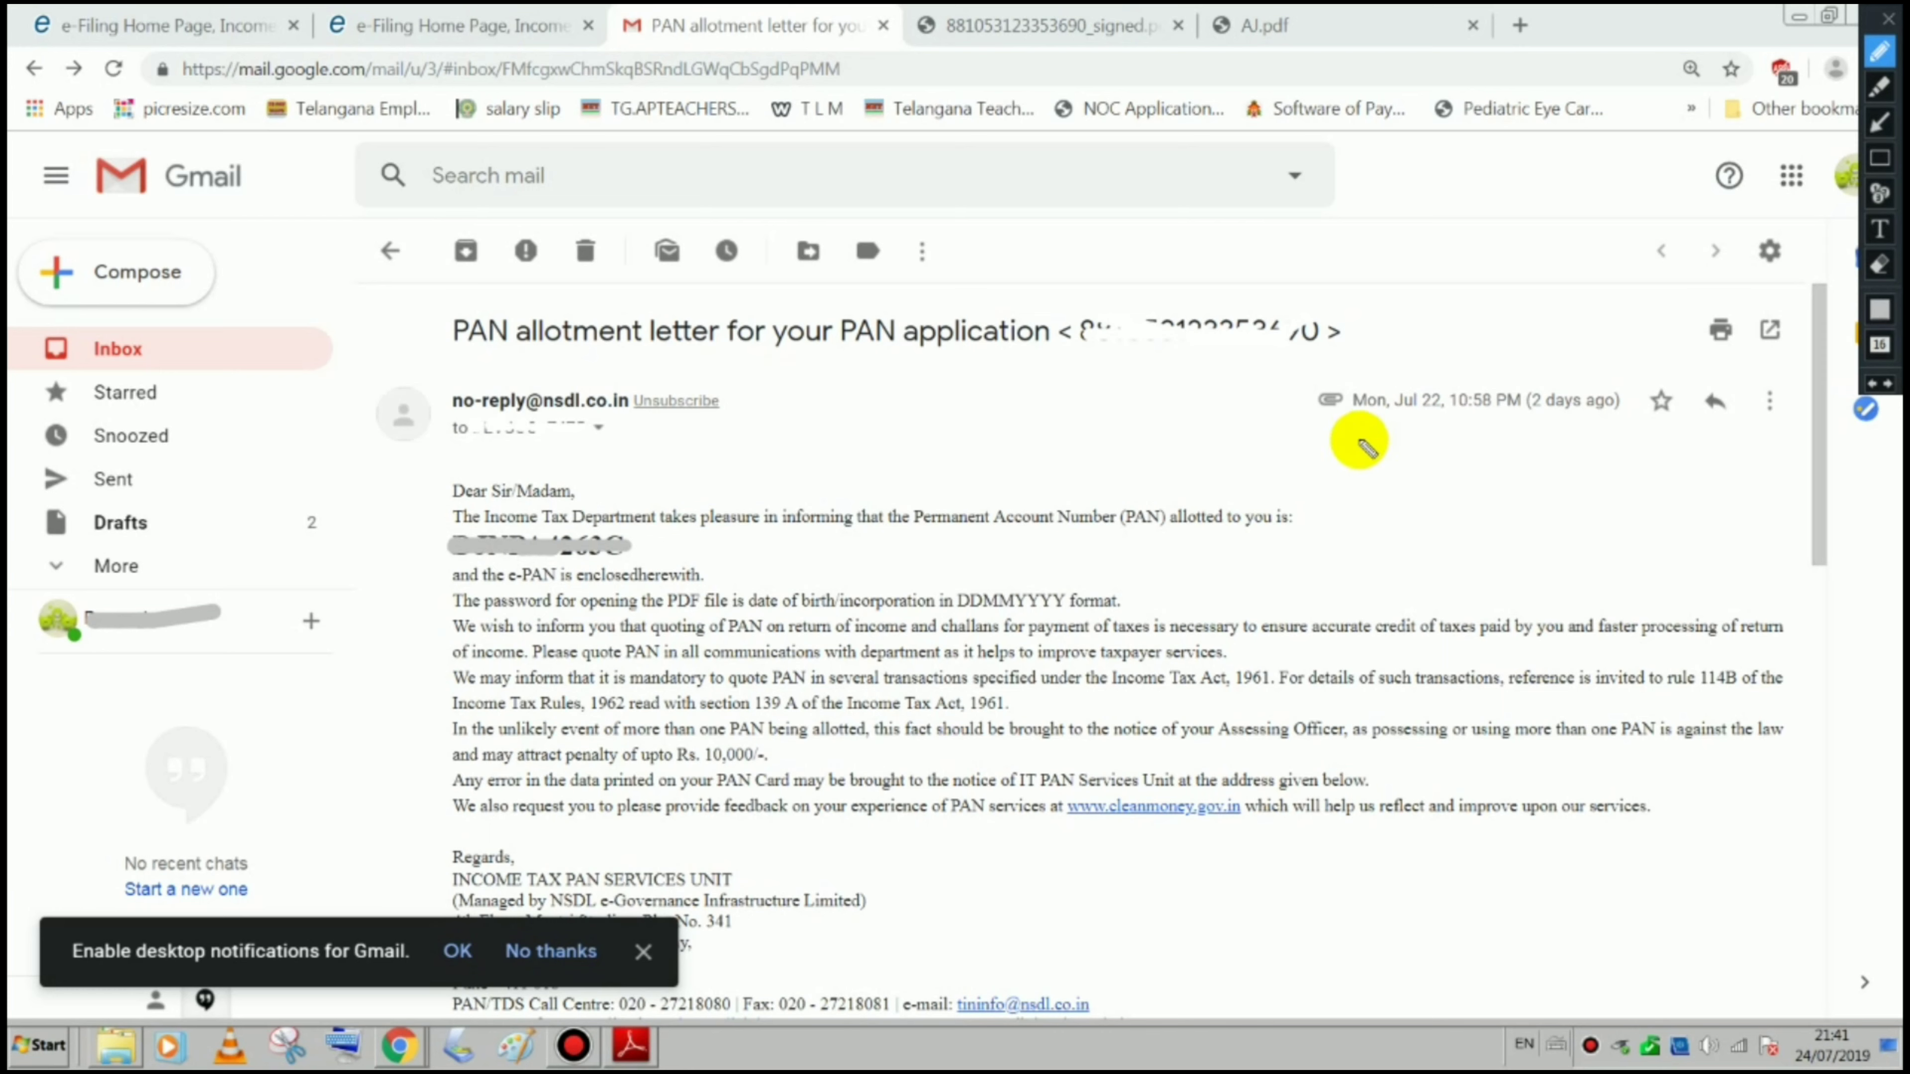
- Read through the PAN allotment email and open its encrypted e-PAN PDF attachment
left_click_drag(1320, 432, 1628, 437)
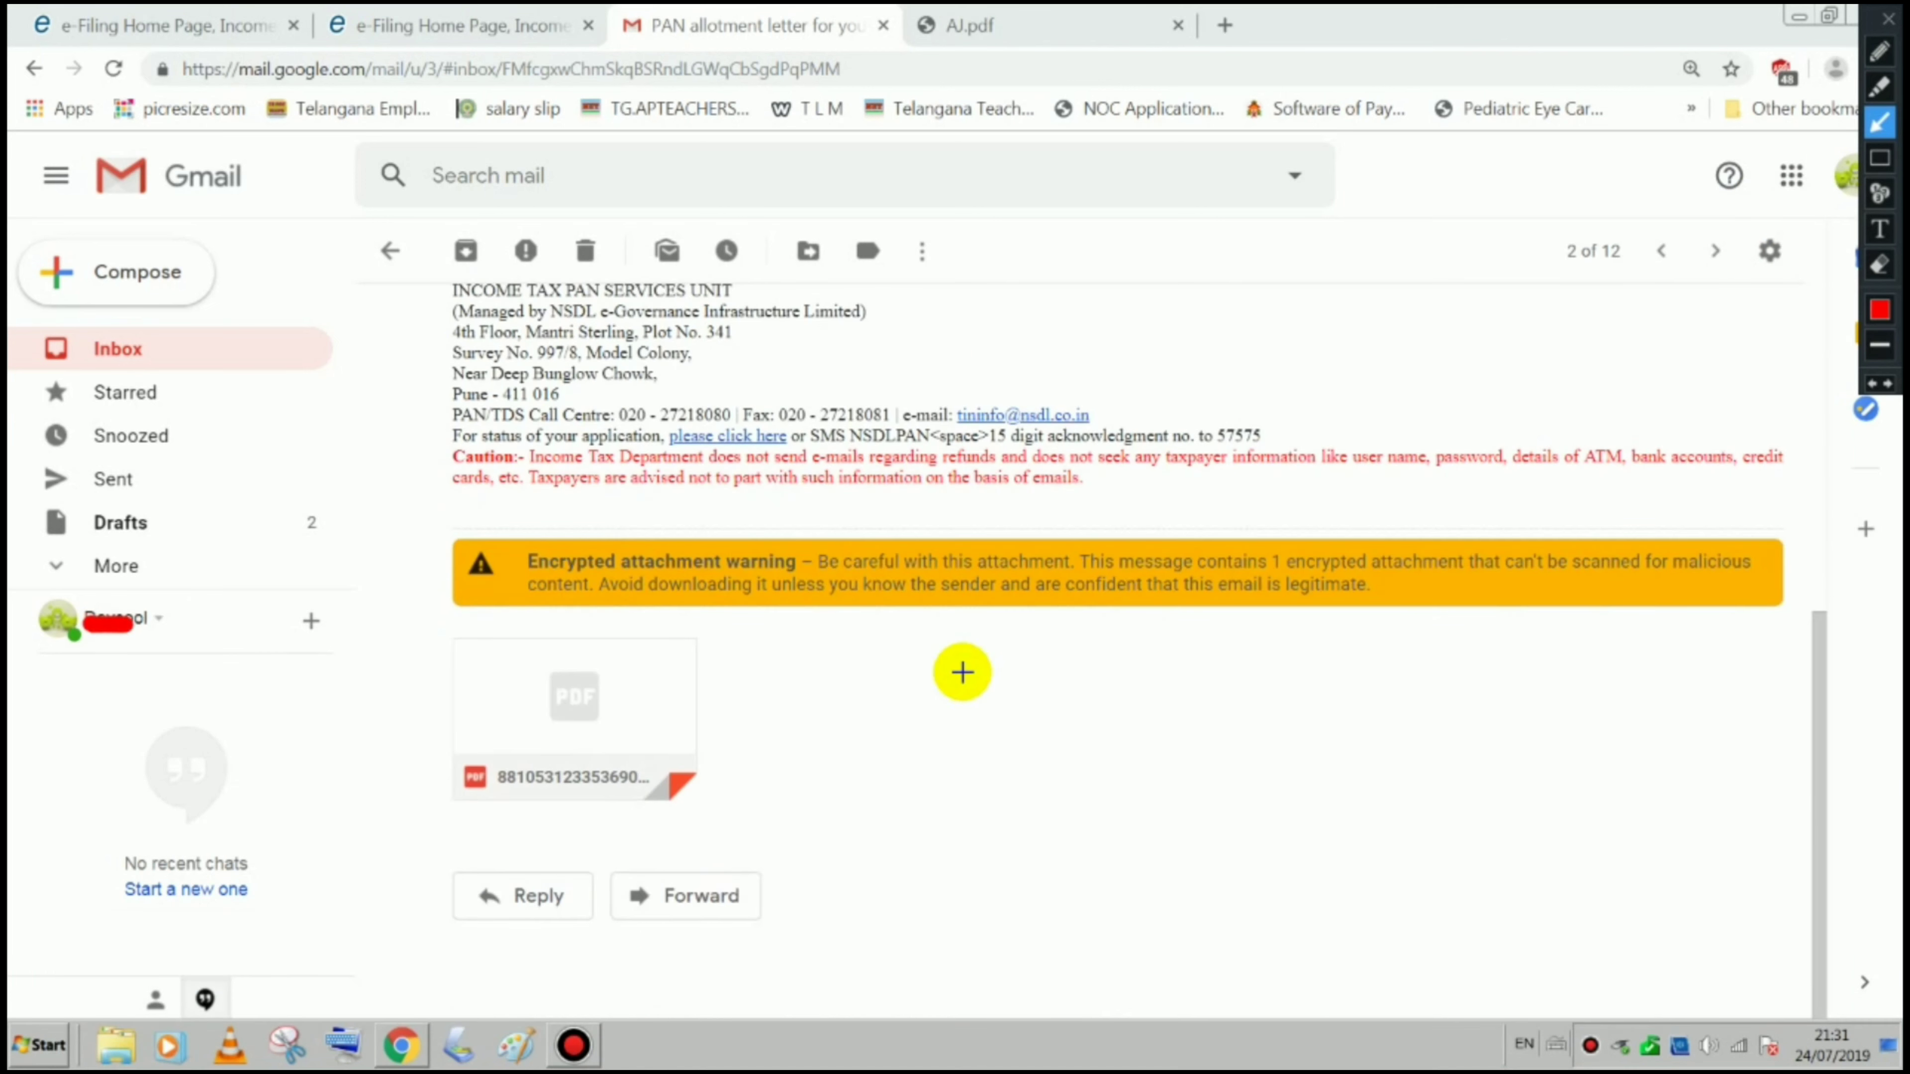
left_click_drag(951, 669, 723, 724)
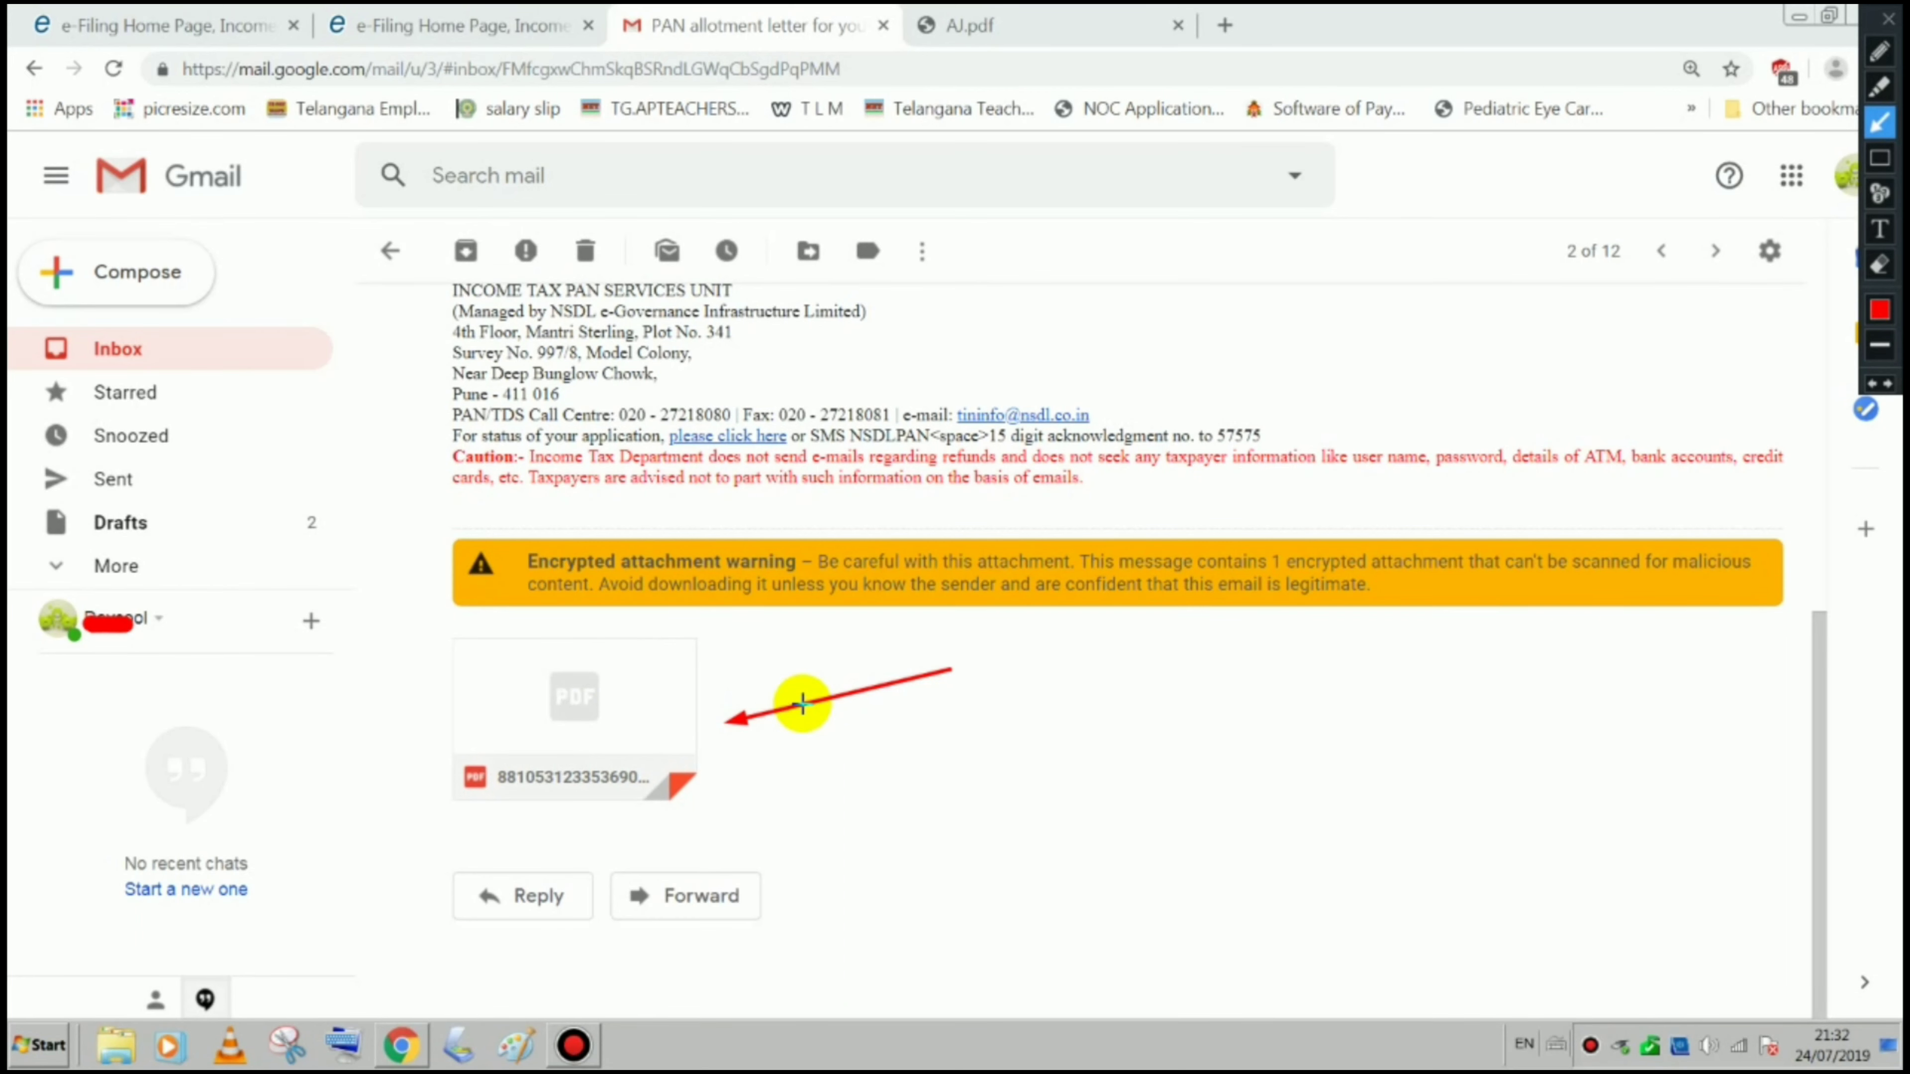
scroll(1194, 299, "up", 2)
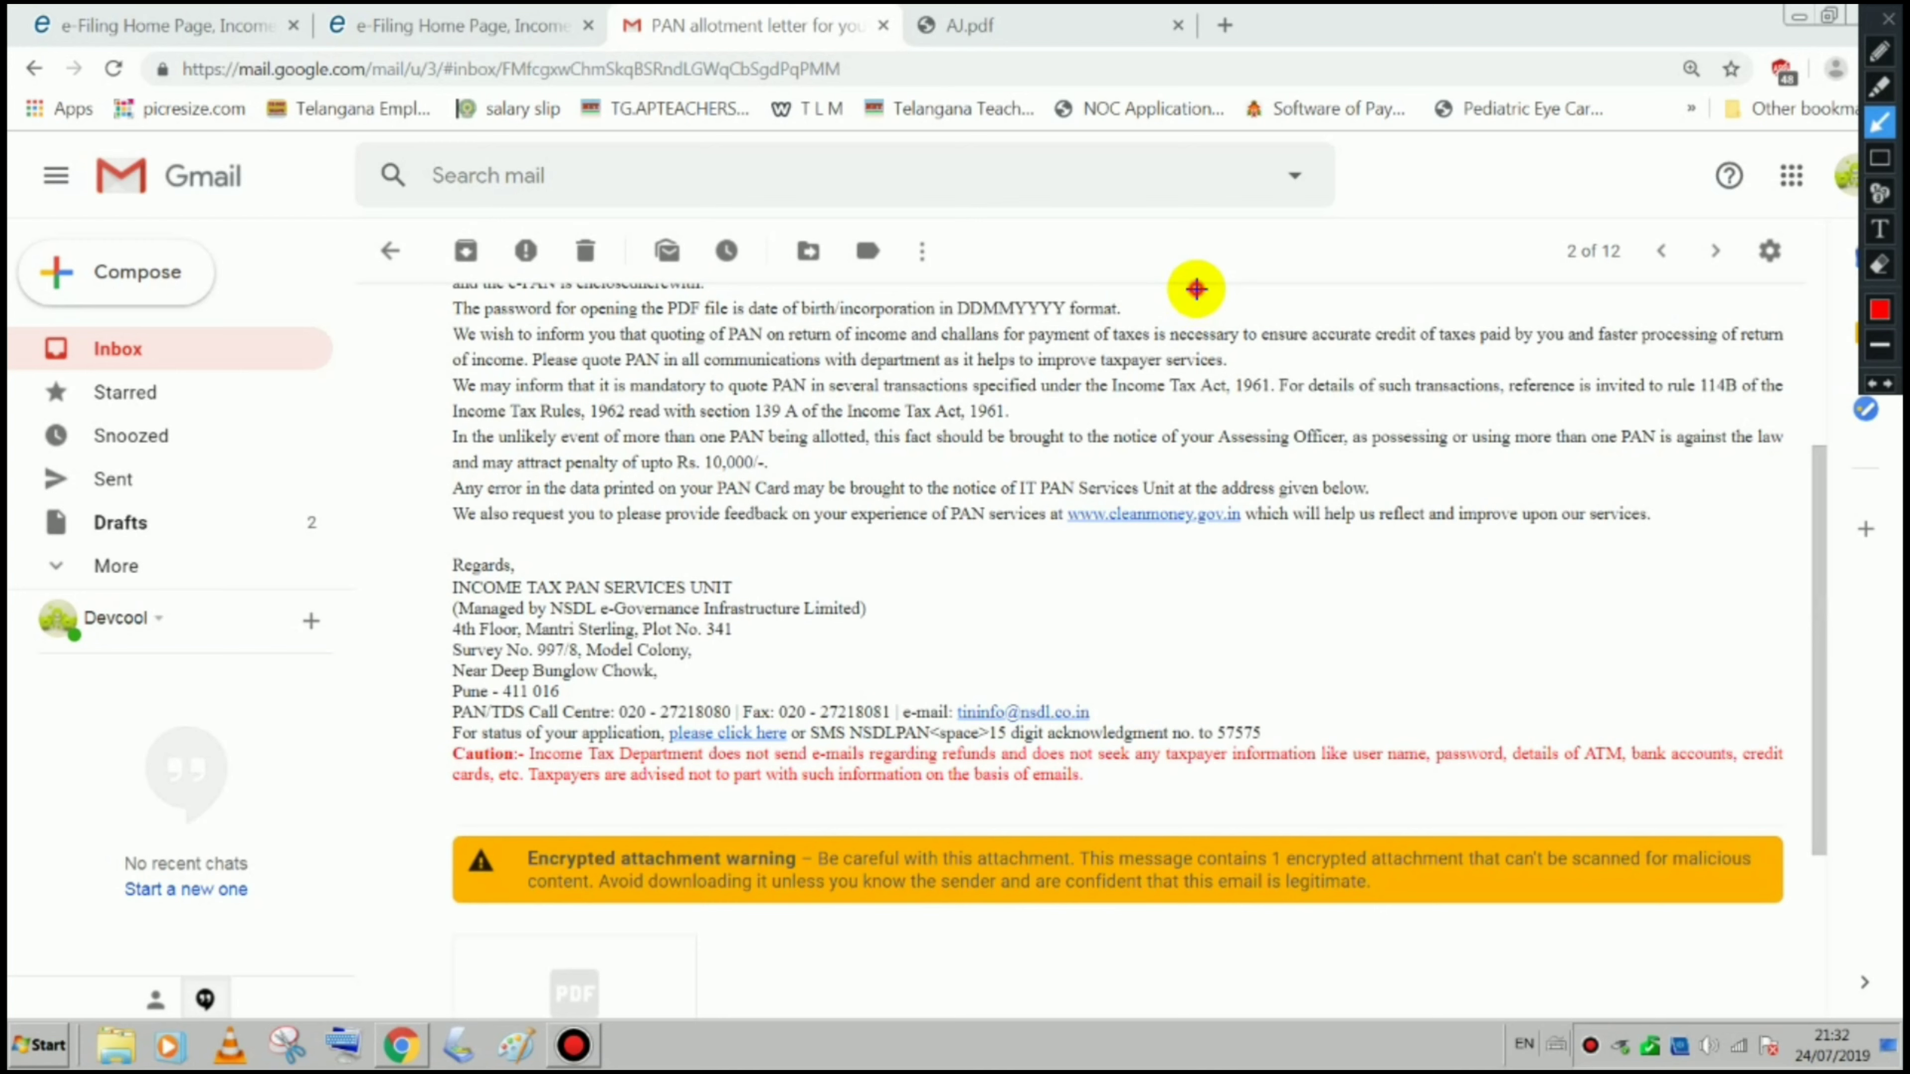
left_click_drag(1196, 288, 1094, 293)
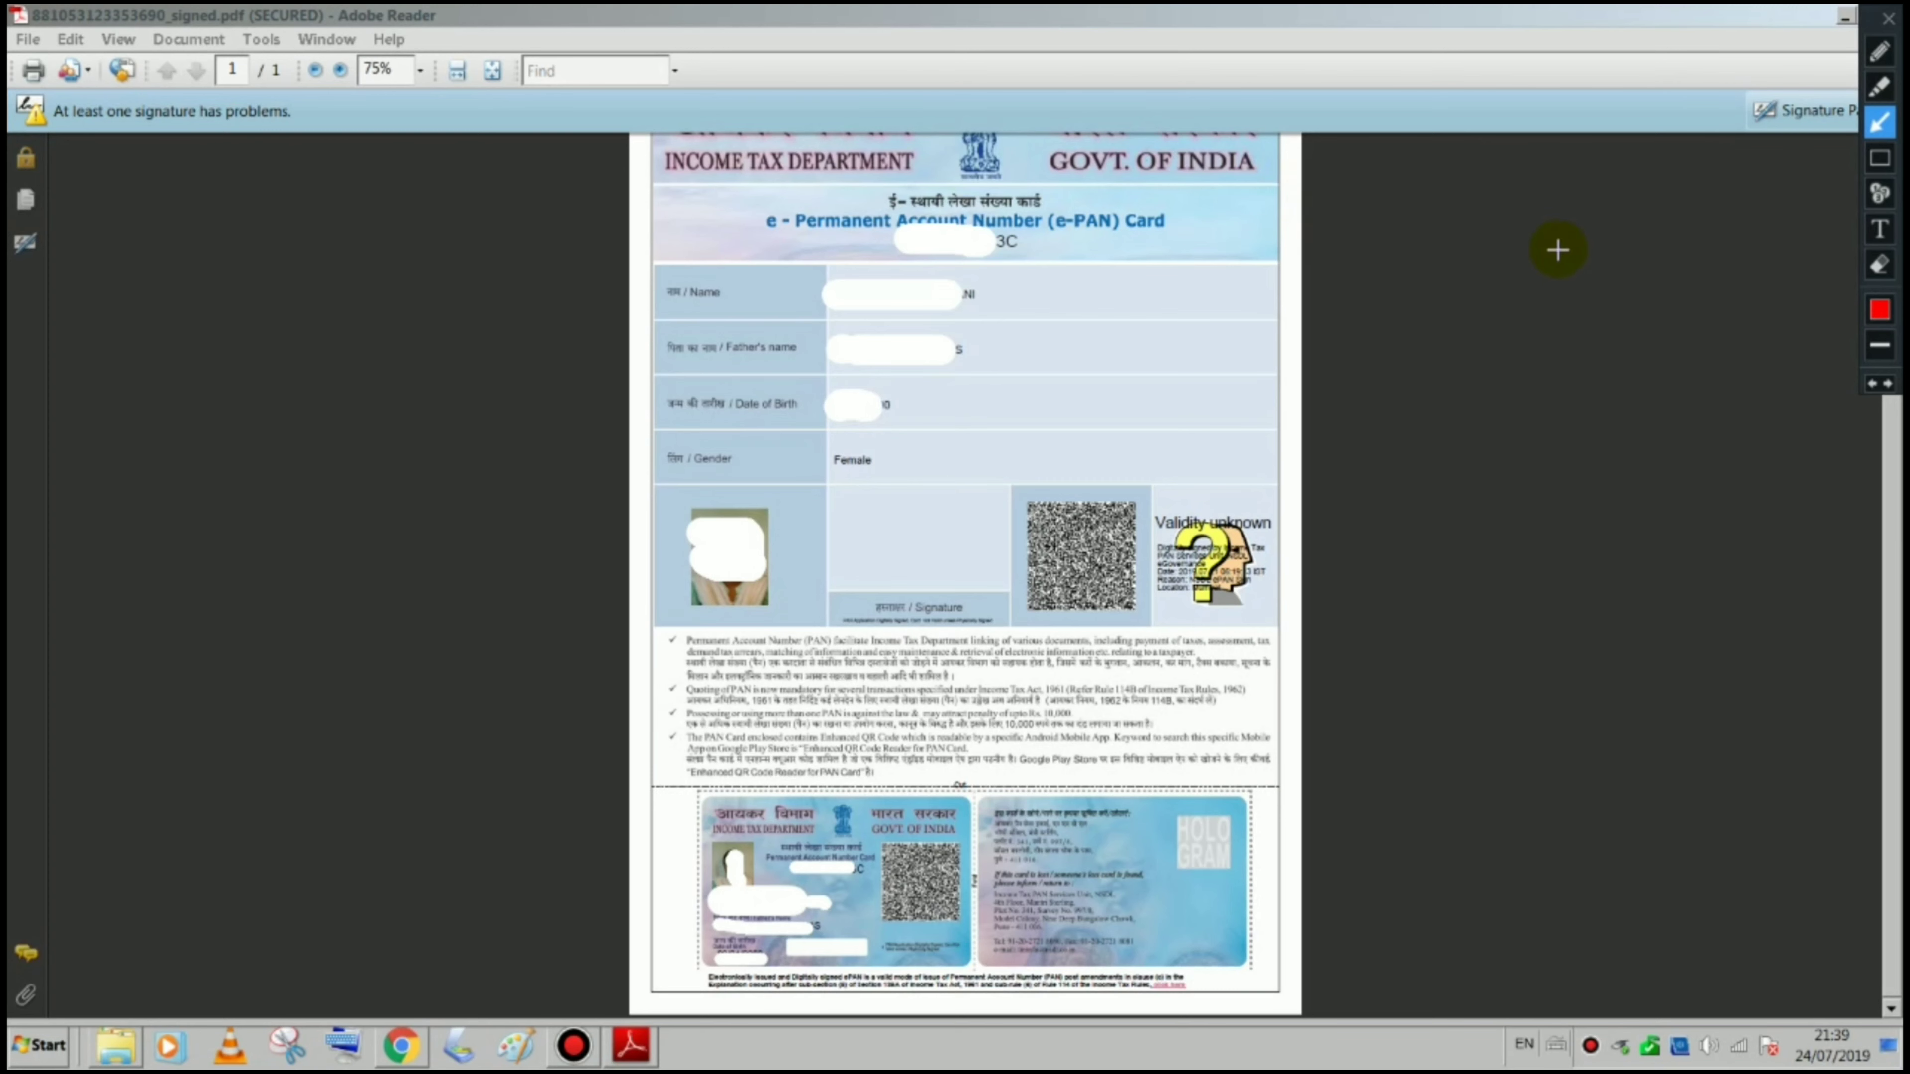
left_click_drag(1532, 253, 1113, 297)
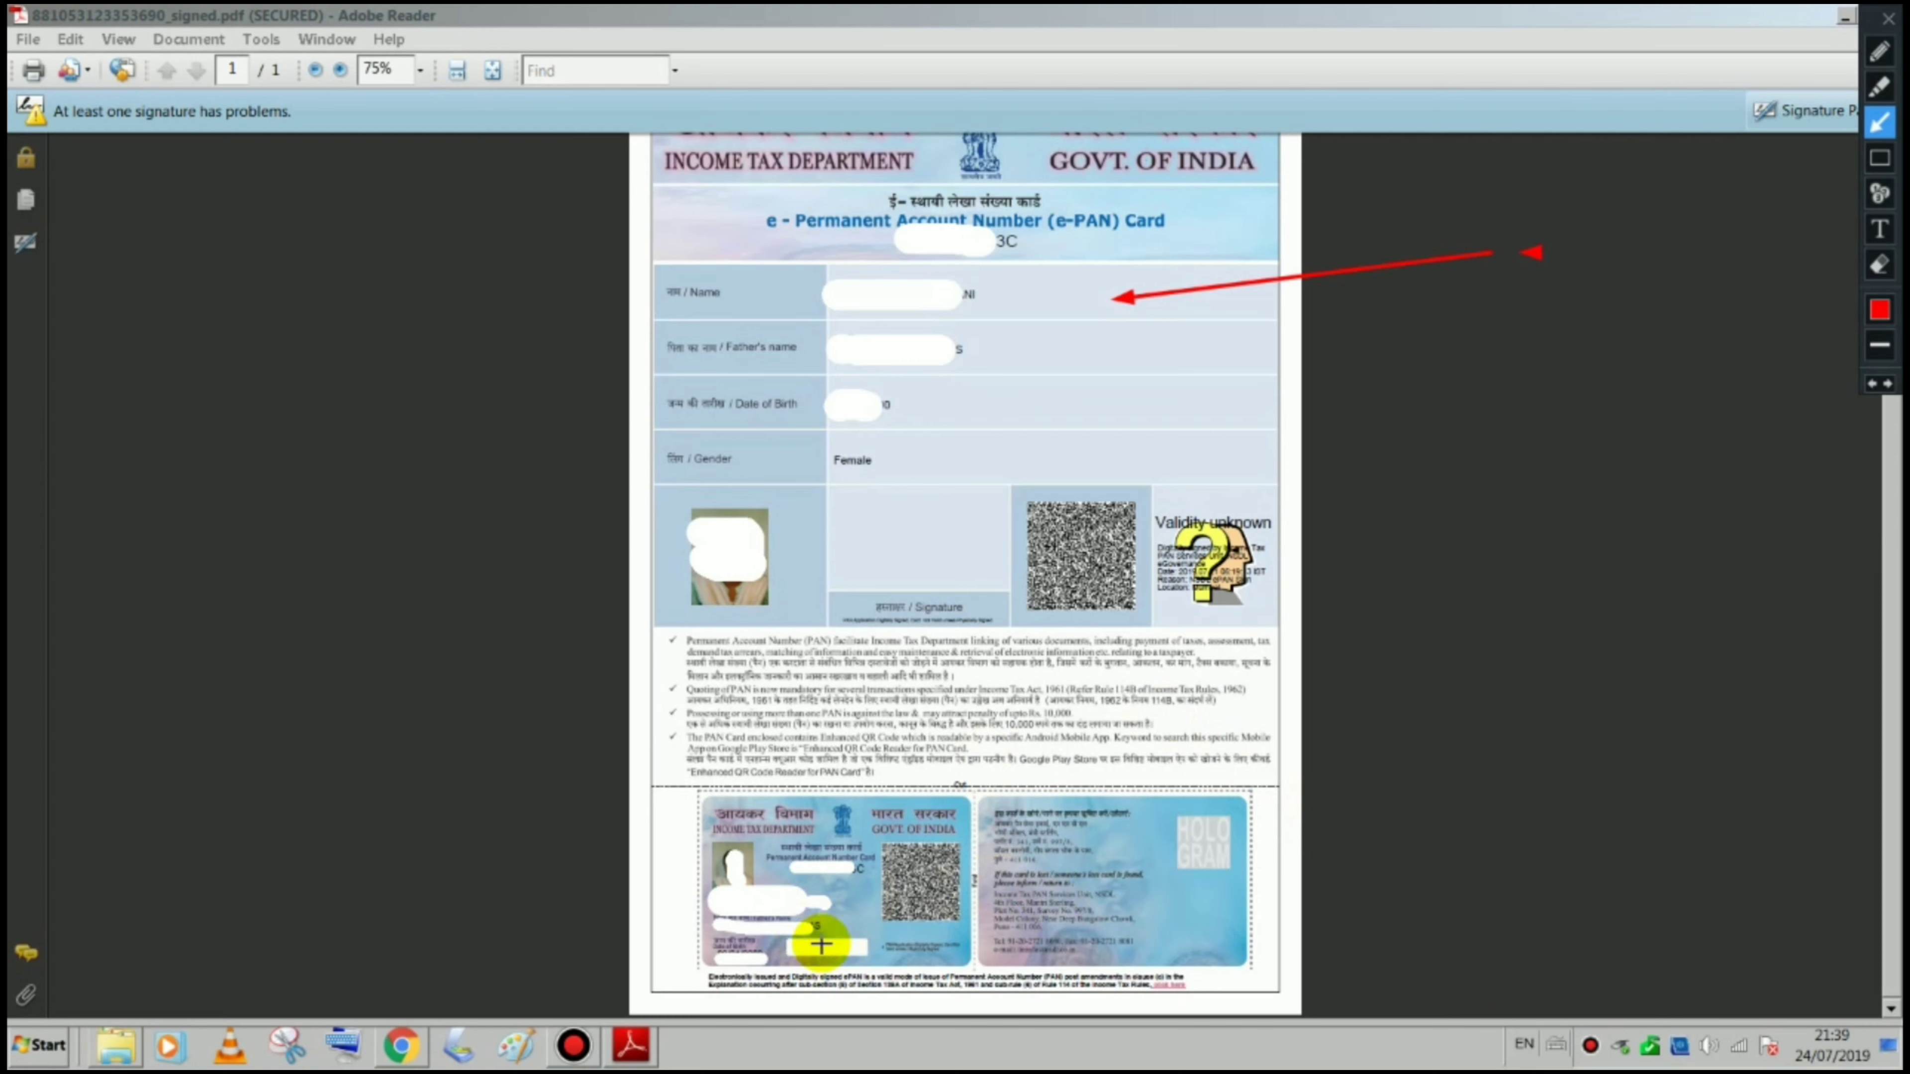
left_click_drag(868, 938, 901, 940)
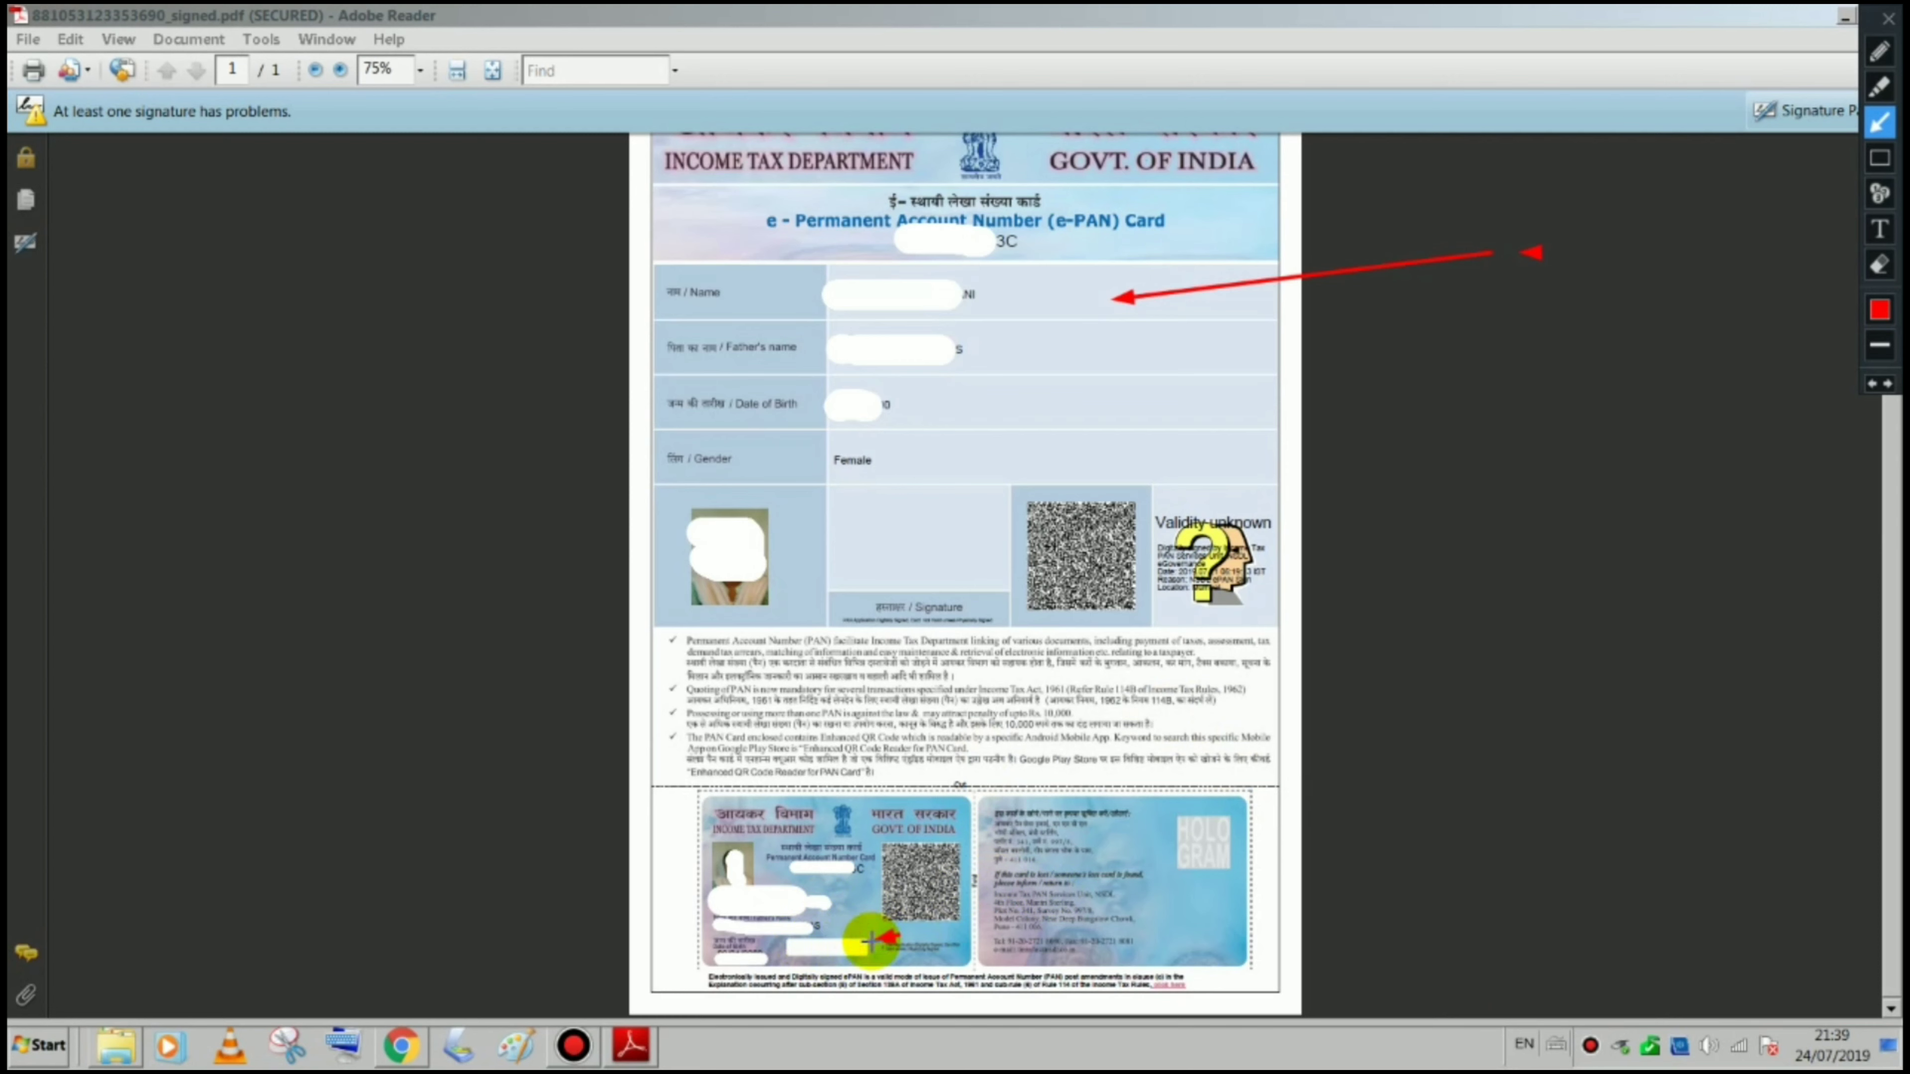